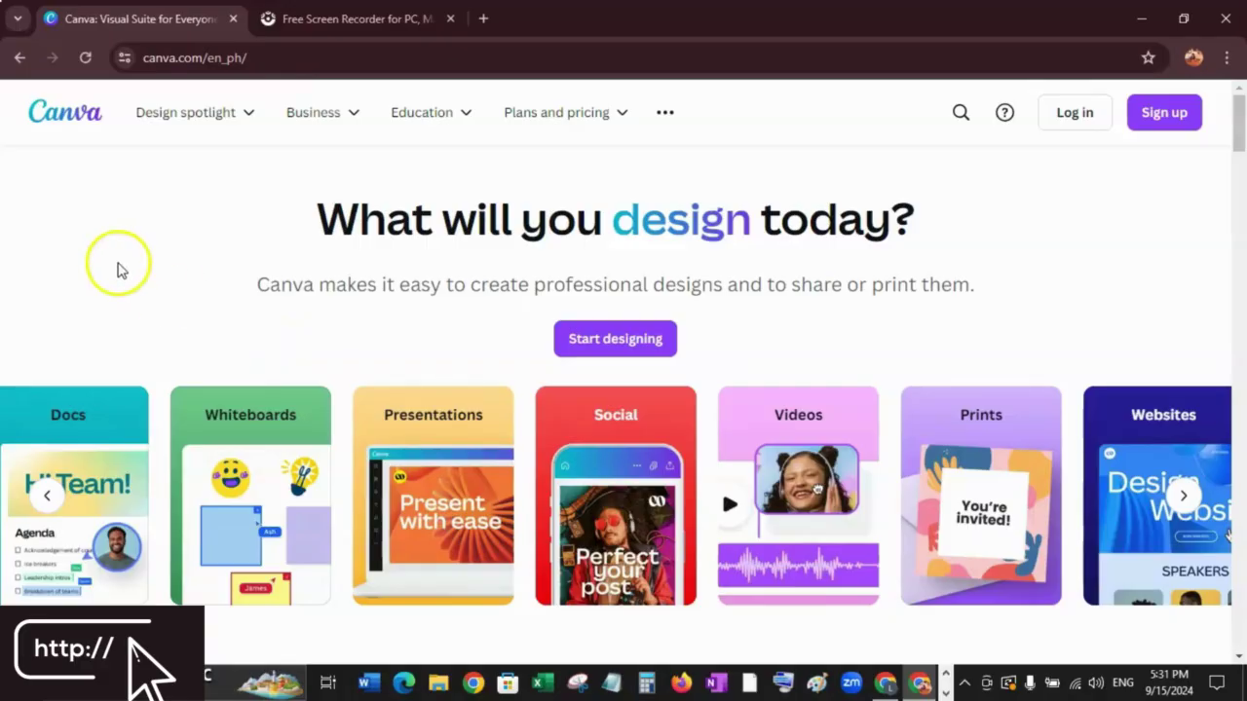
Check the account sign-up options on the Canva homepage and close them
left_click(271, 60)
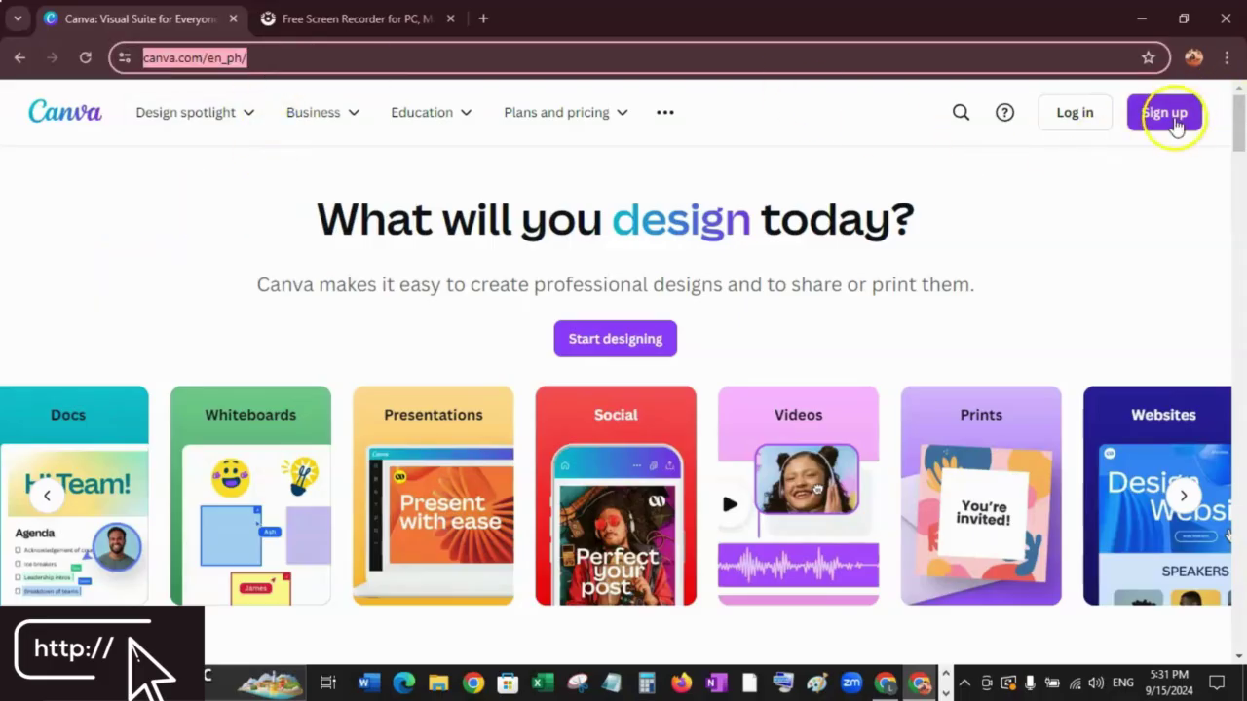
left_click(1175, 123)
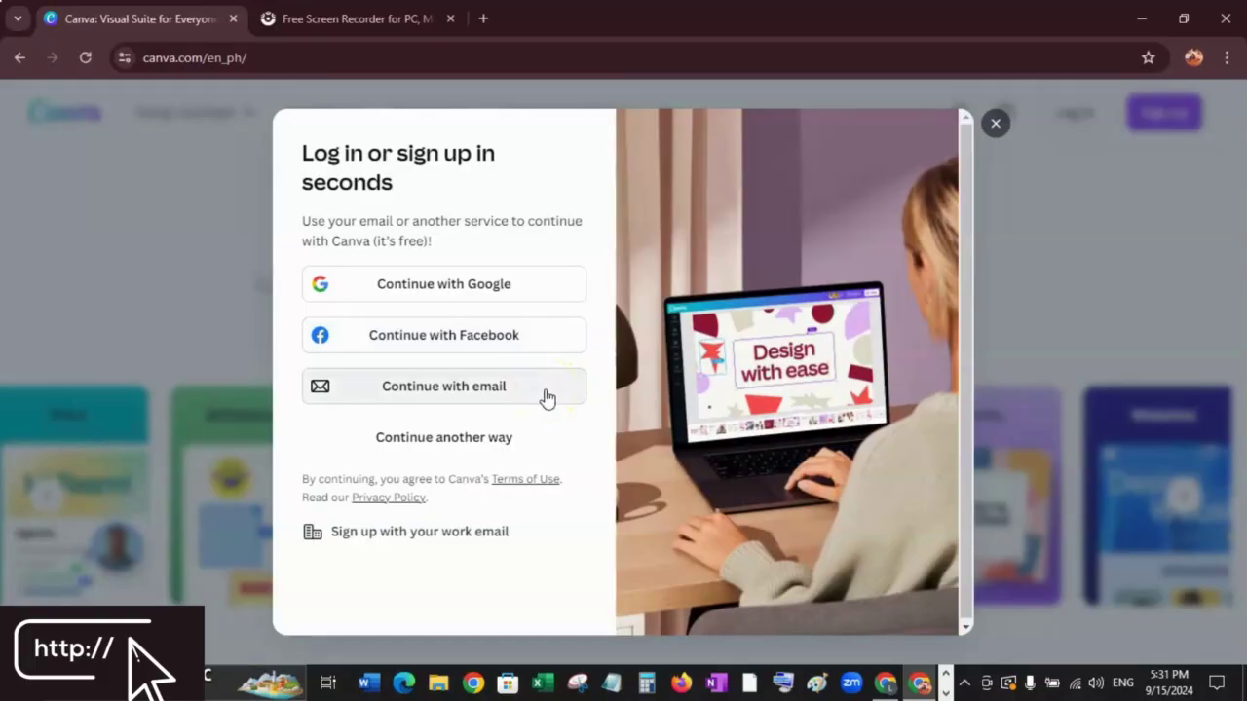
left_click(995, 123)
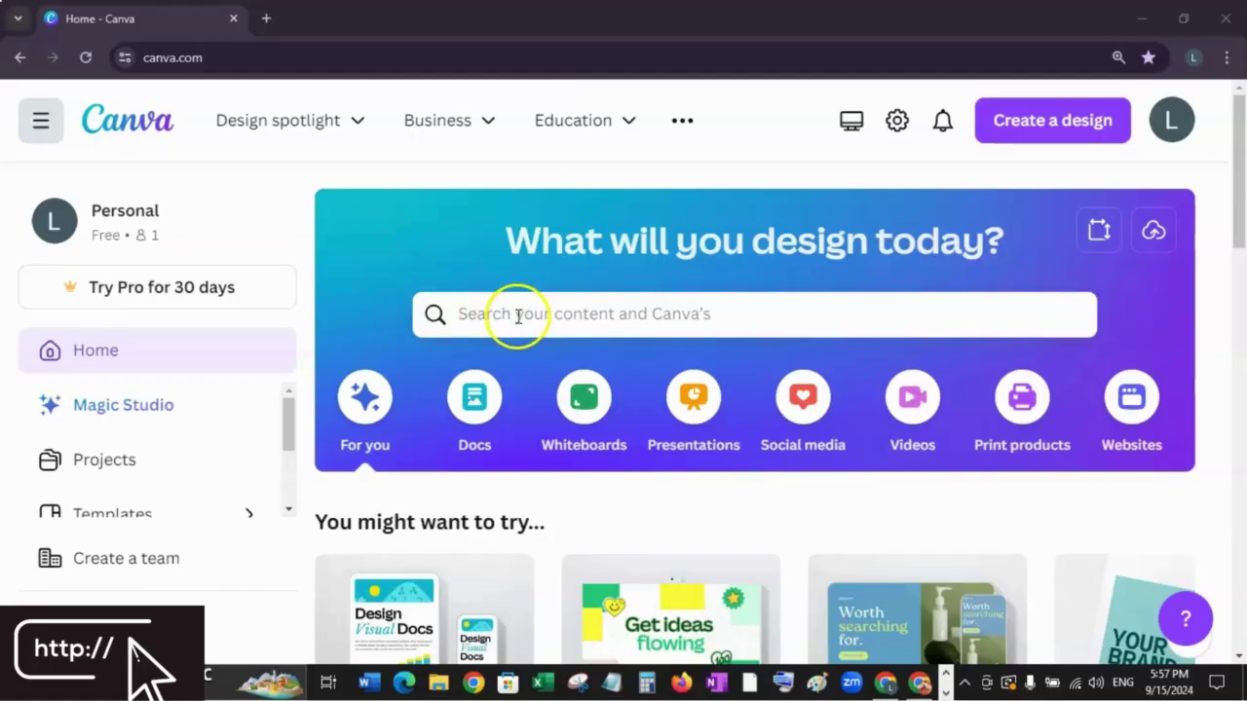
Open the full collection of website templates from the Websites category
left_click(1135, 409)
scroll(1052, 440, "down", 3)
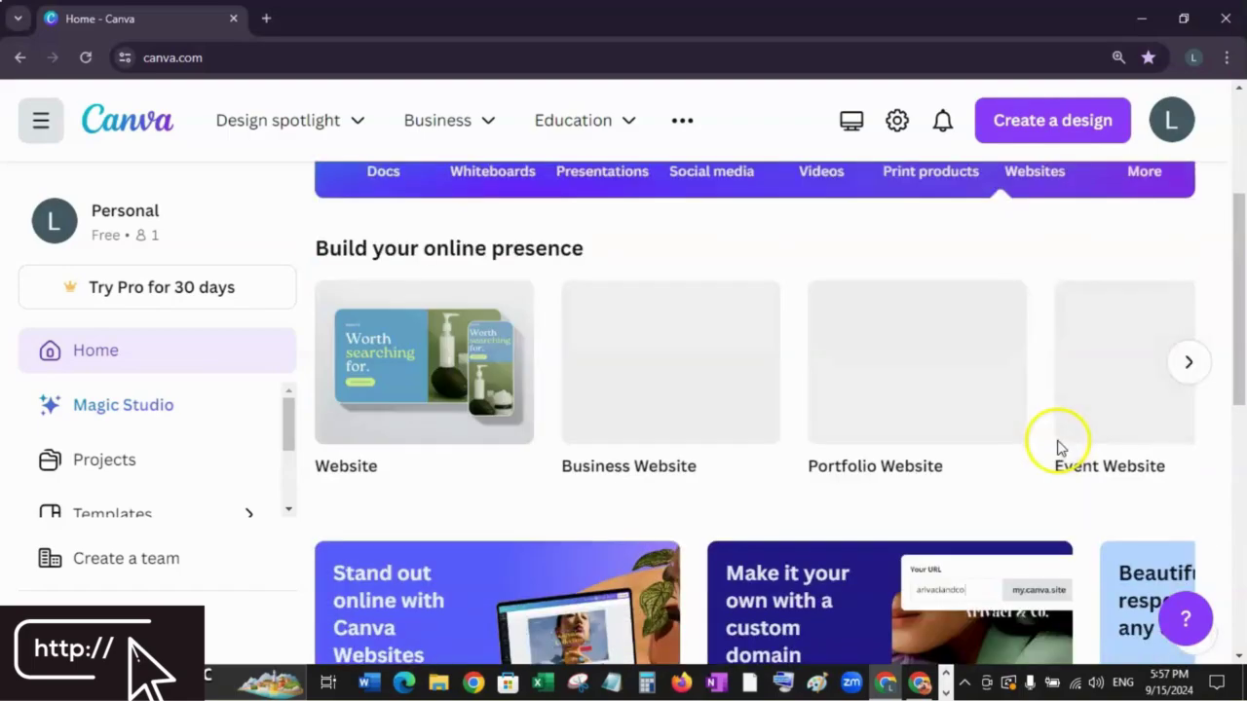
scroll(1060, 446, "down", 5)
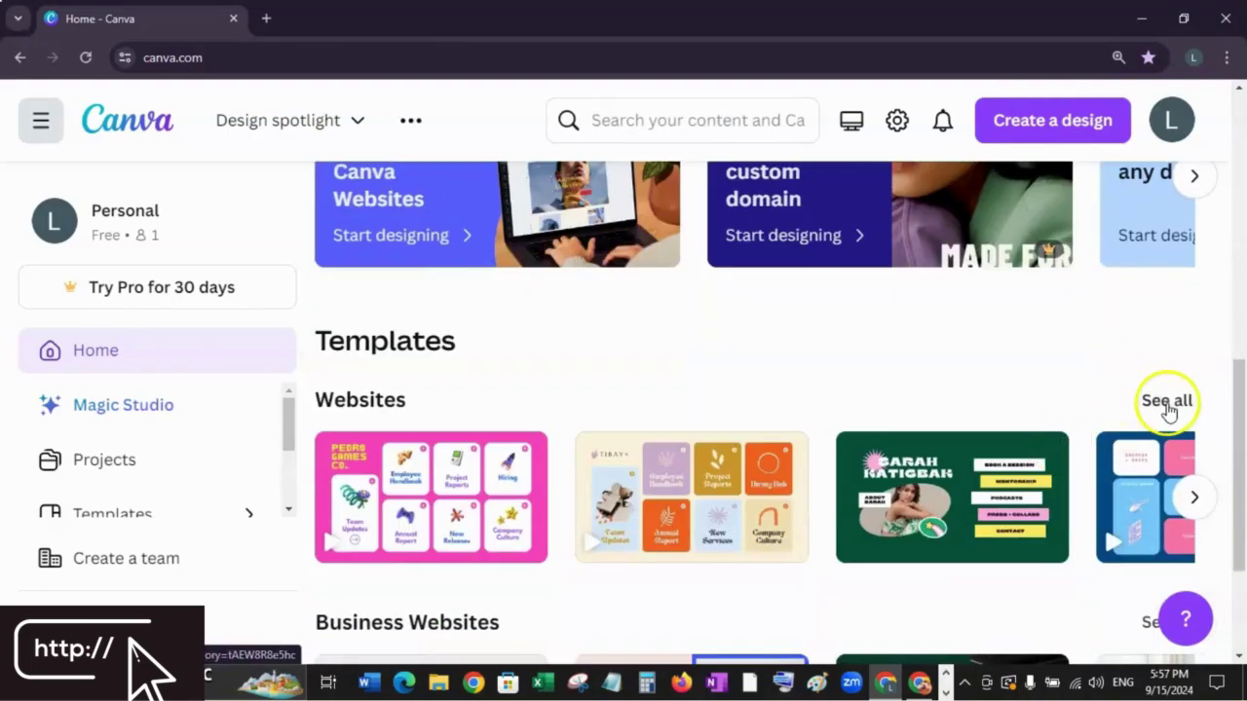
left_click(1166, 403)
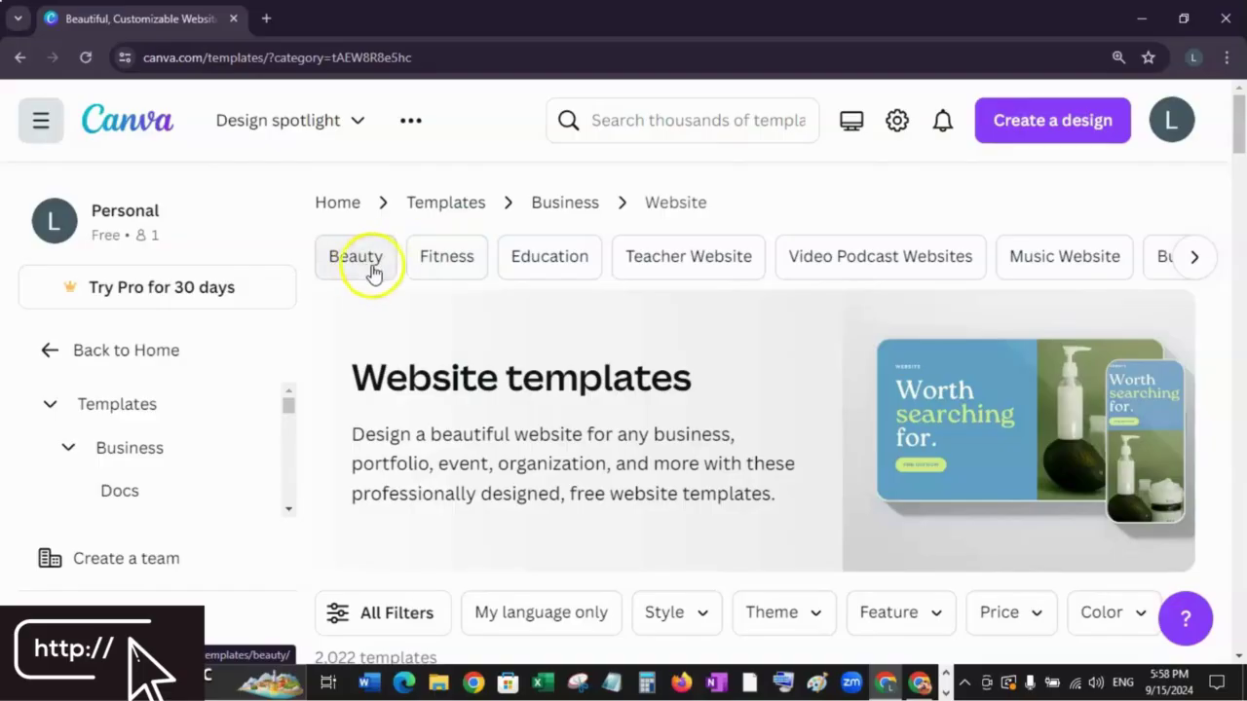
Look through the website template categories and open the Education templates
left_click(1204, 256)
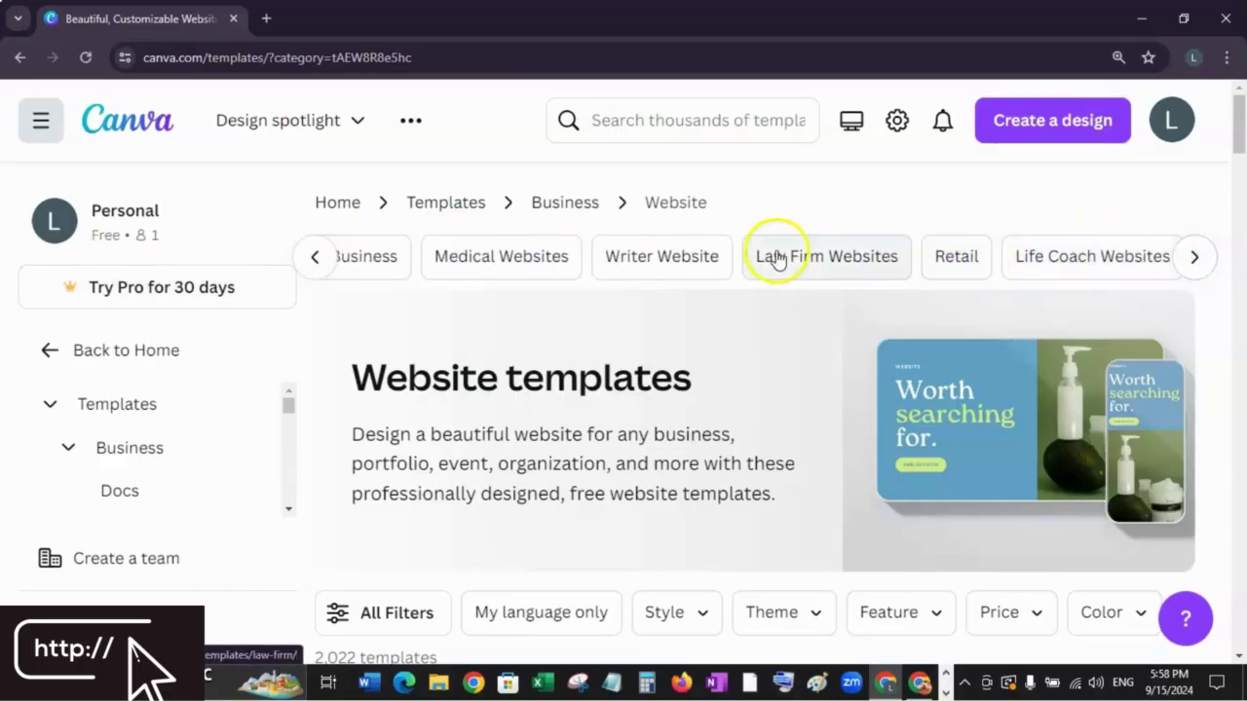
left_click(315, 258)
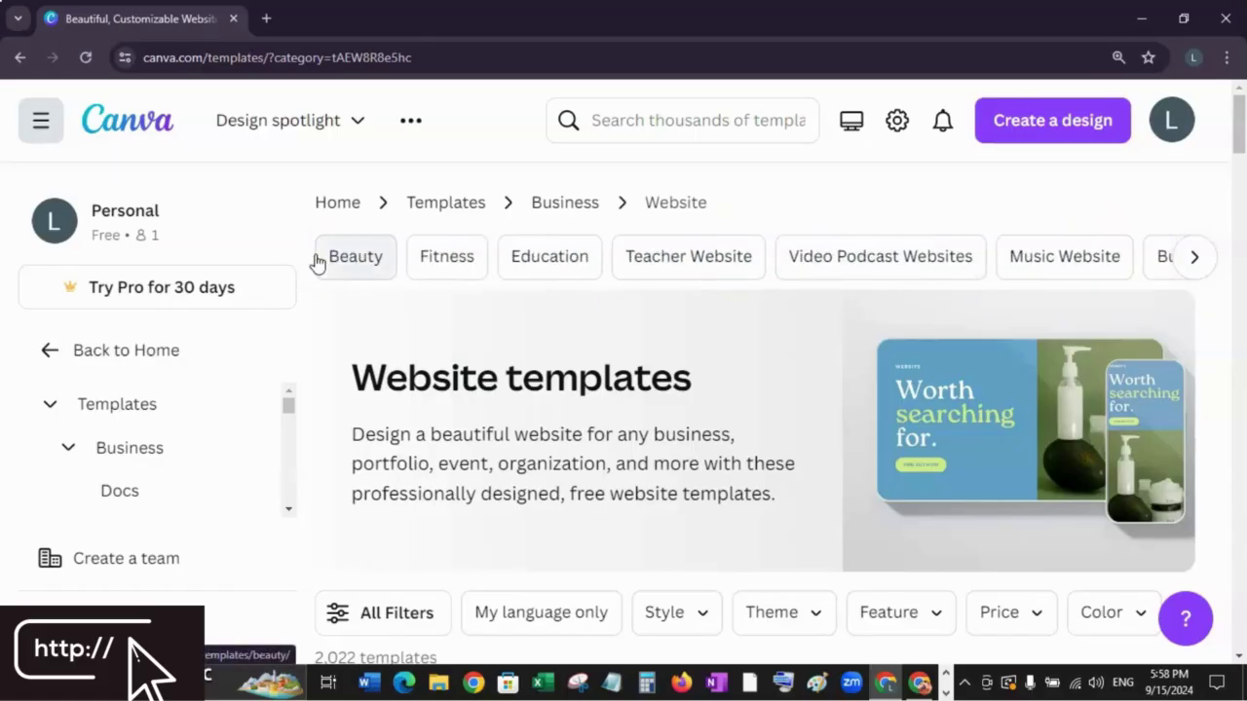
left_click(541, 261)
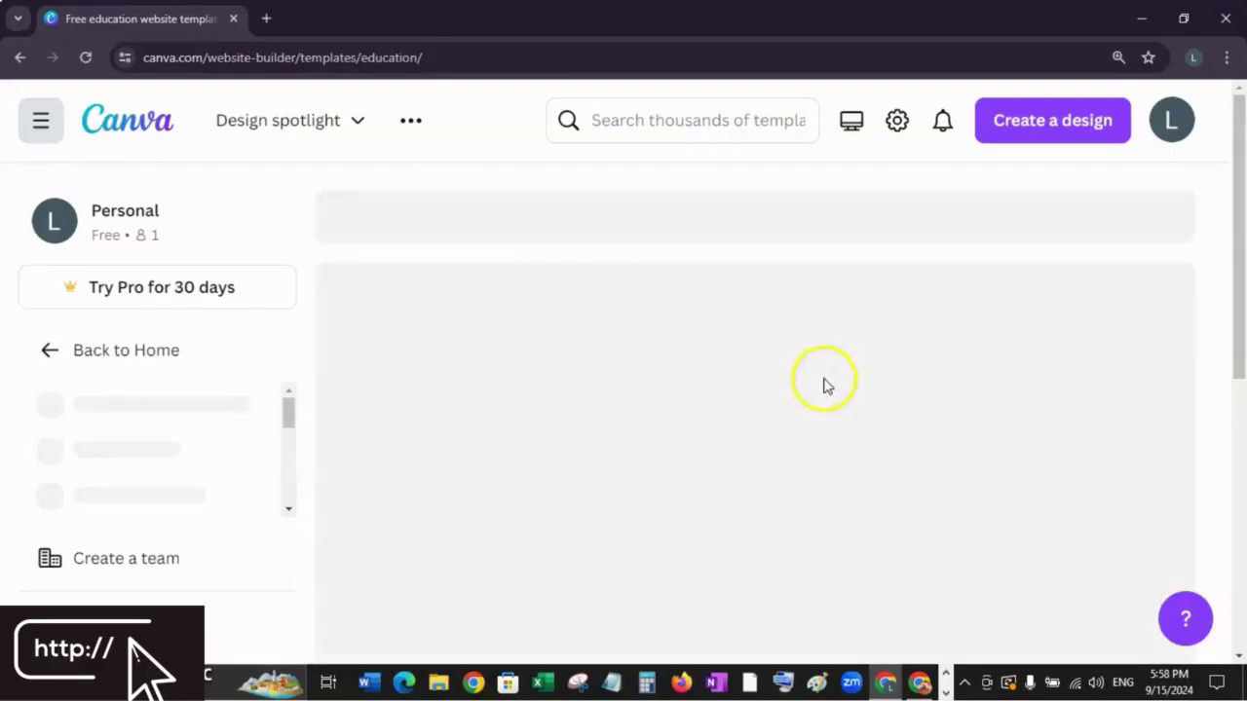
Pick the White Red Blue Hand-drawn Education Website template and open it for customising
scroll(801, 392, "down", 3)
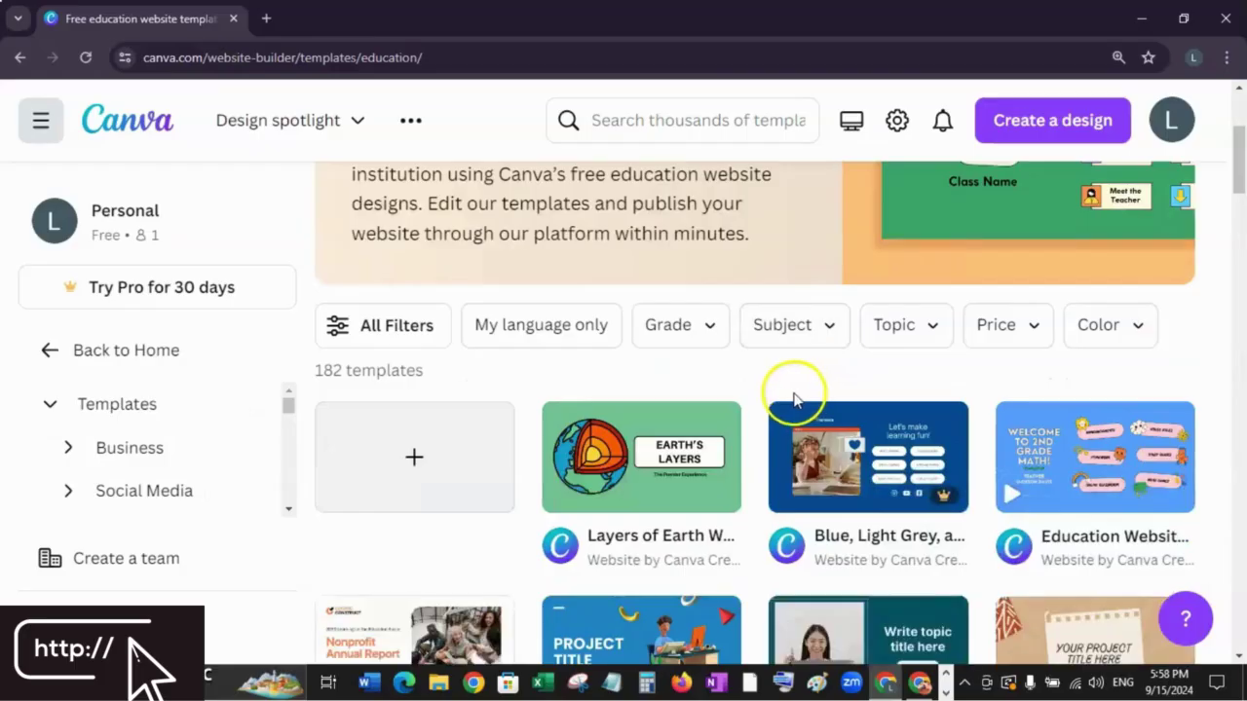
scroll(793, 392, "down", 3)
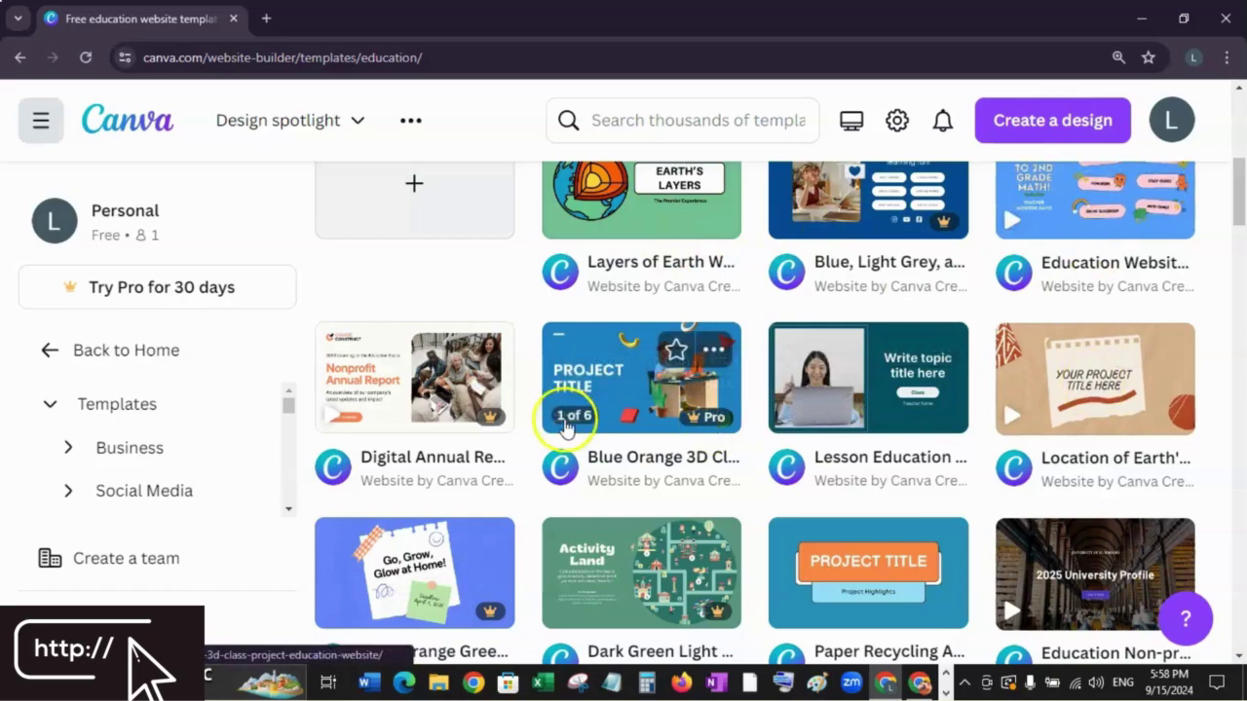
mouse_move(941, 224)
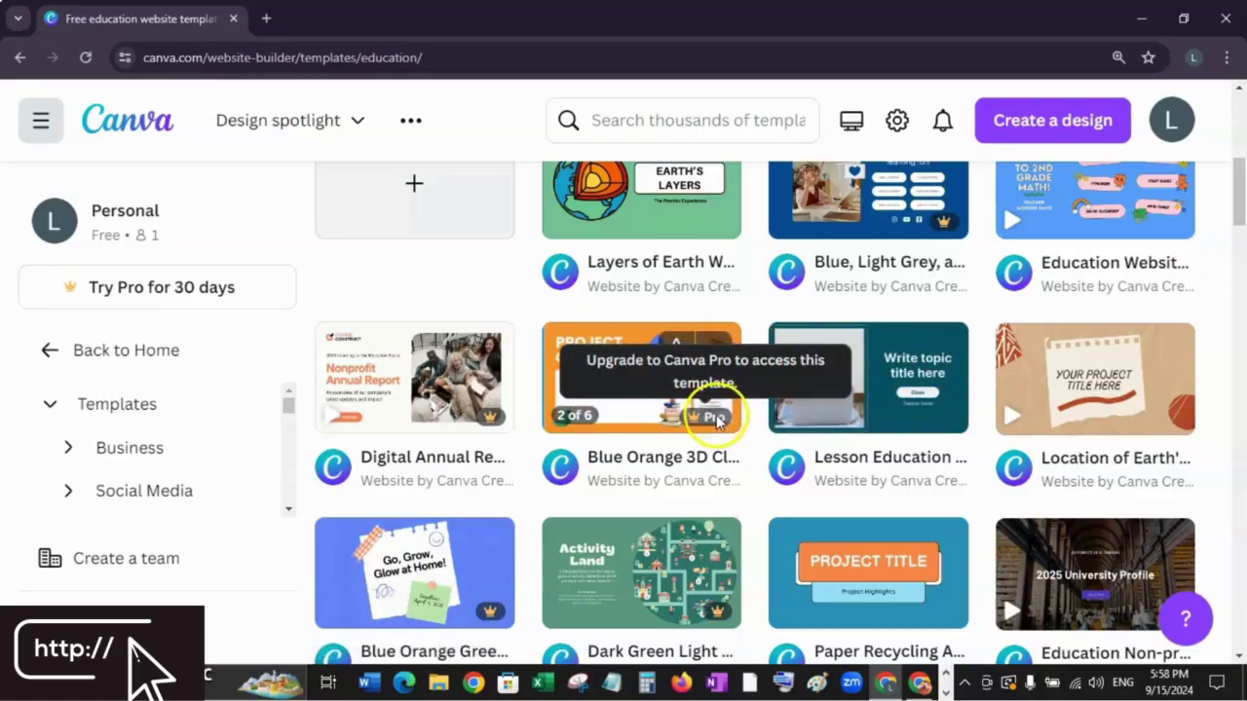
scroll(709, 419, "down", 3)
scroll(706, 419, "down", 6)
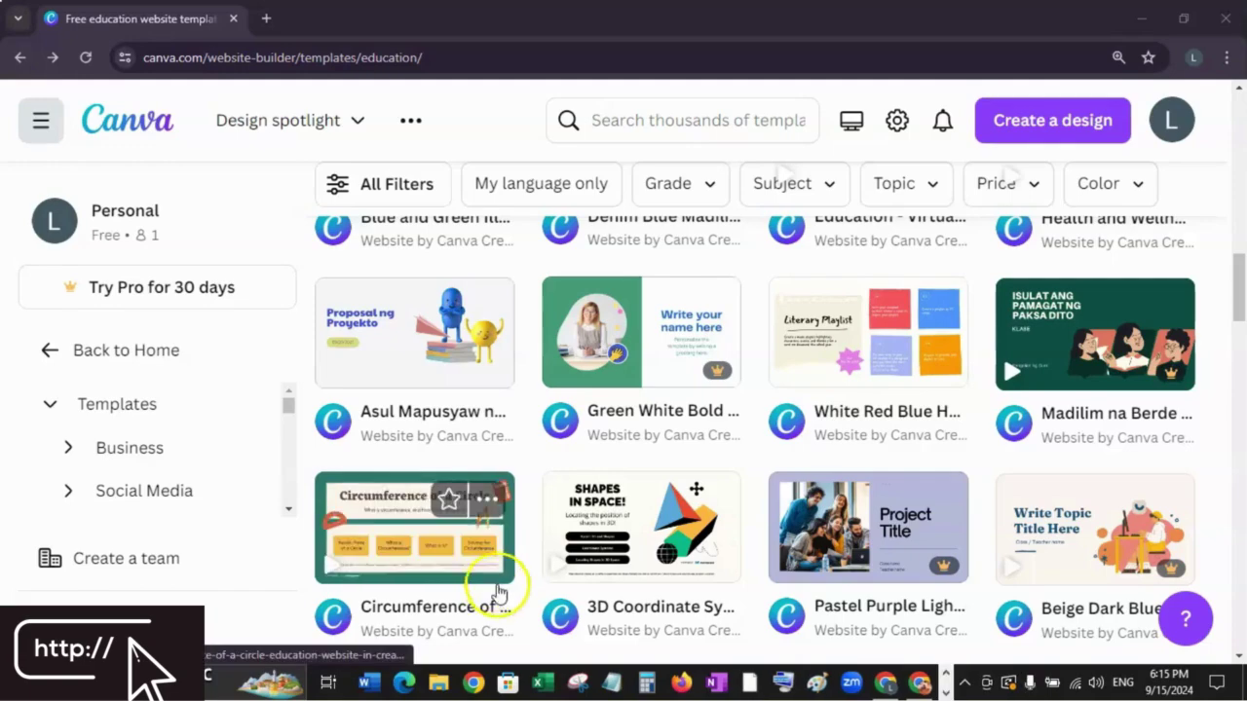
left_click(864, 361)
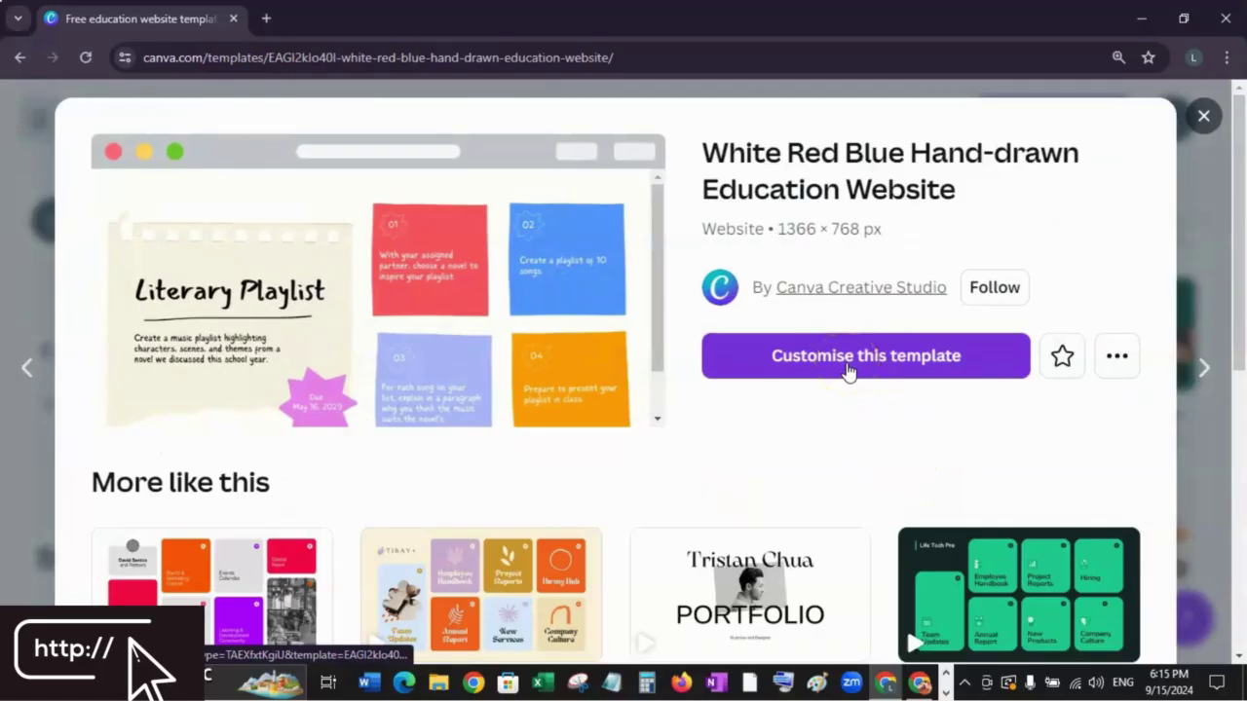
left_click(847, 366)
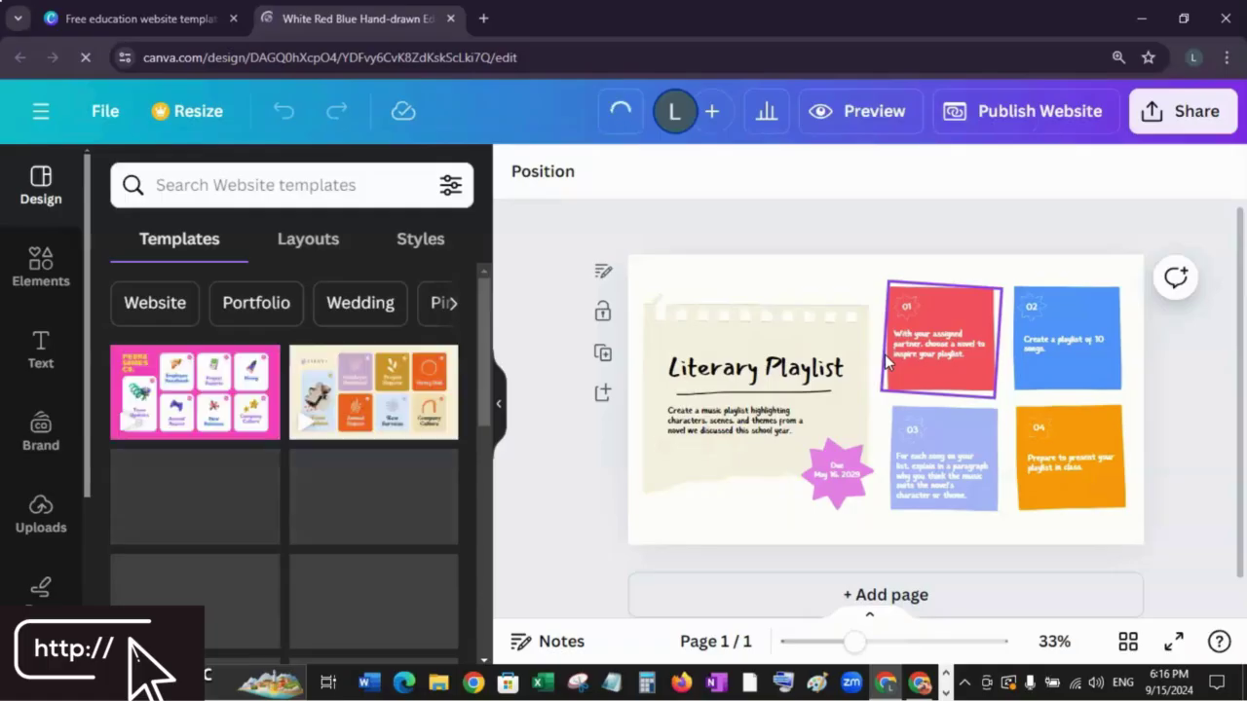
Replace the "Literary Playlist" heading on the notepaper with "S.Y. 2024-2025"
left_click(765, 370)
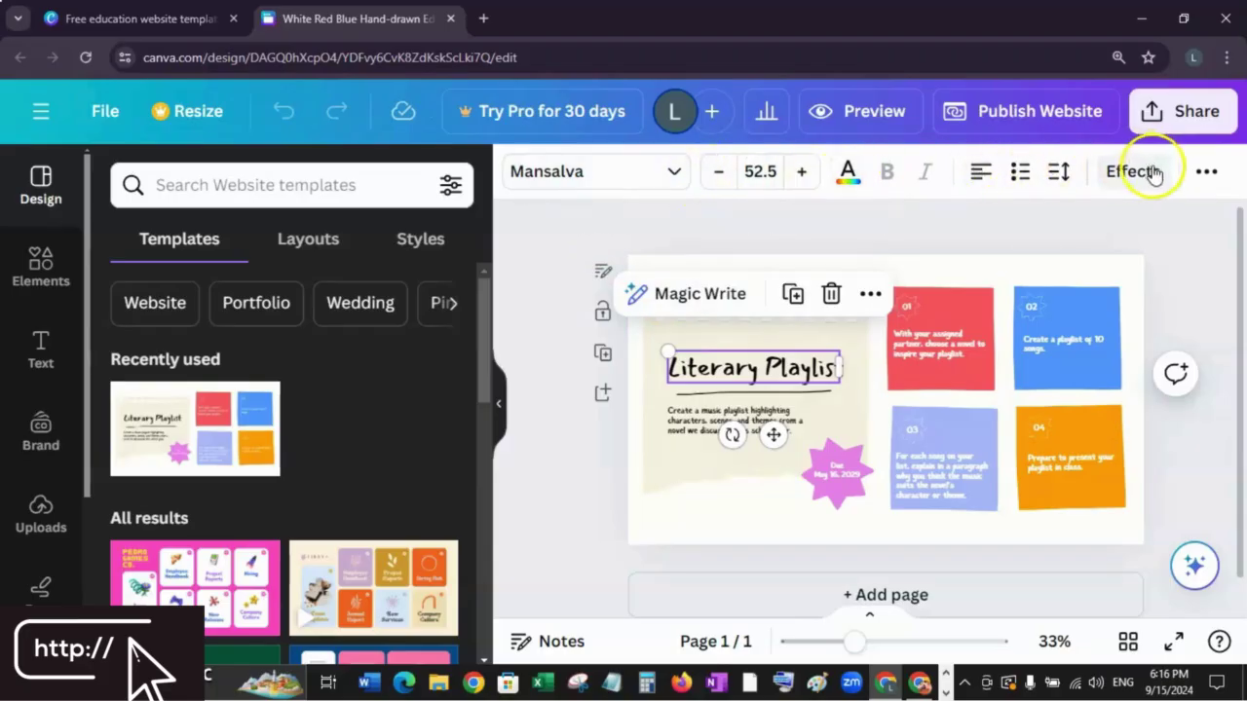
left_click(1206, 171)
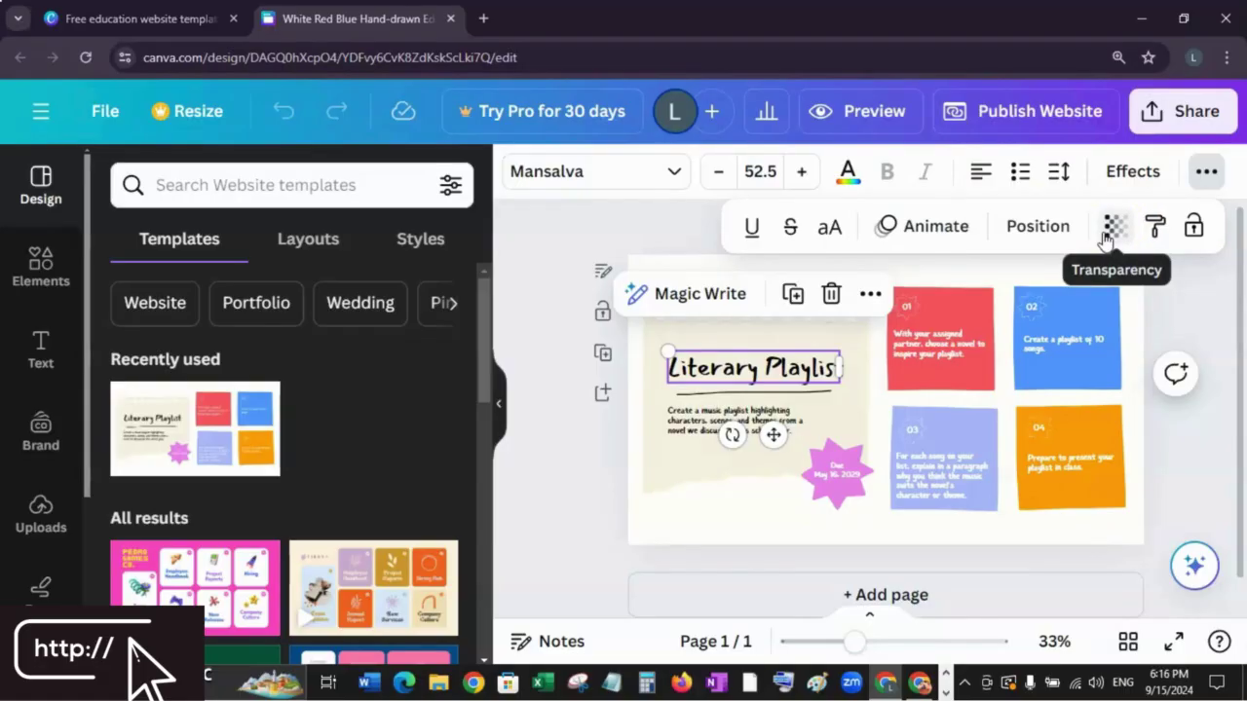
double_click(772, 368)
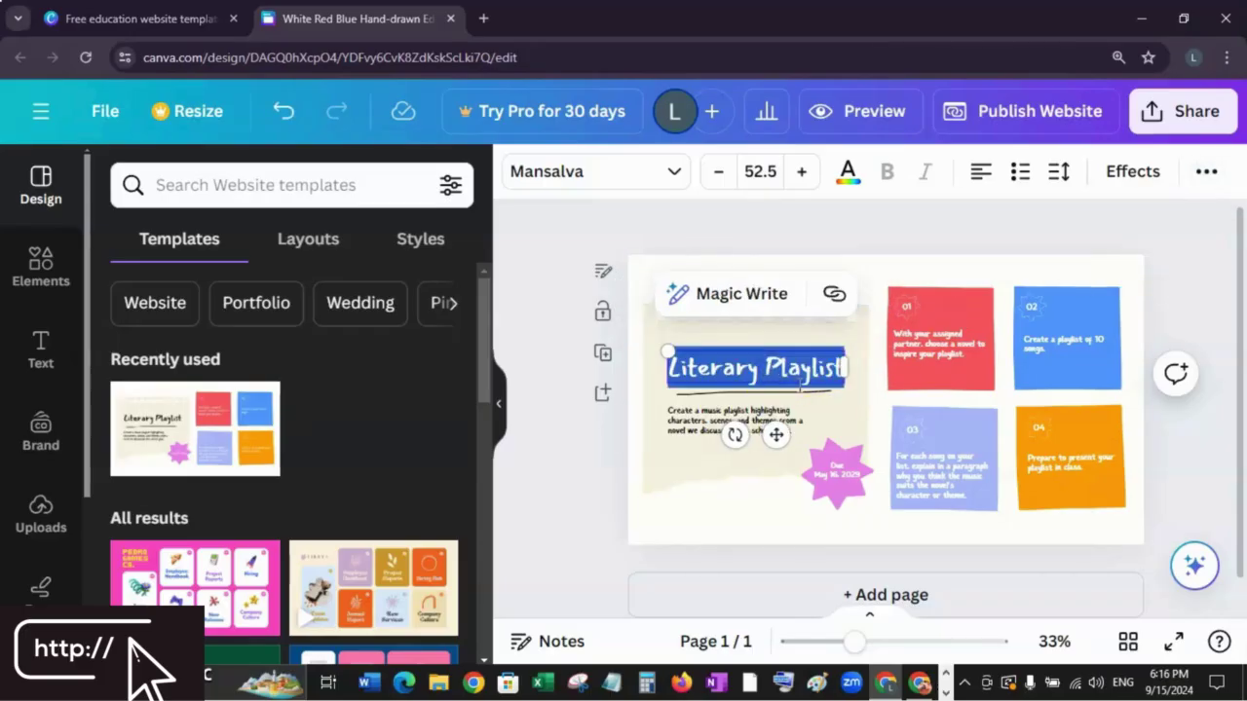
type("S.Y")
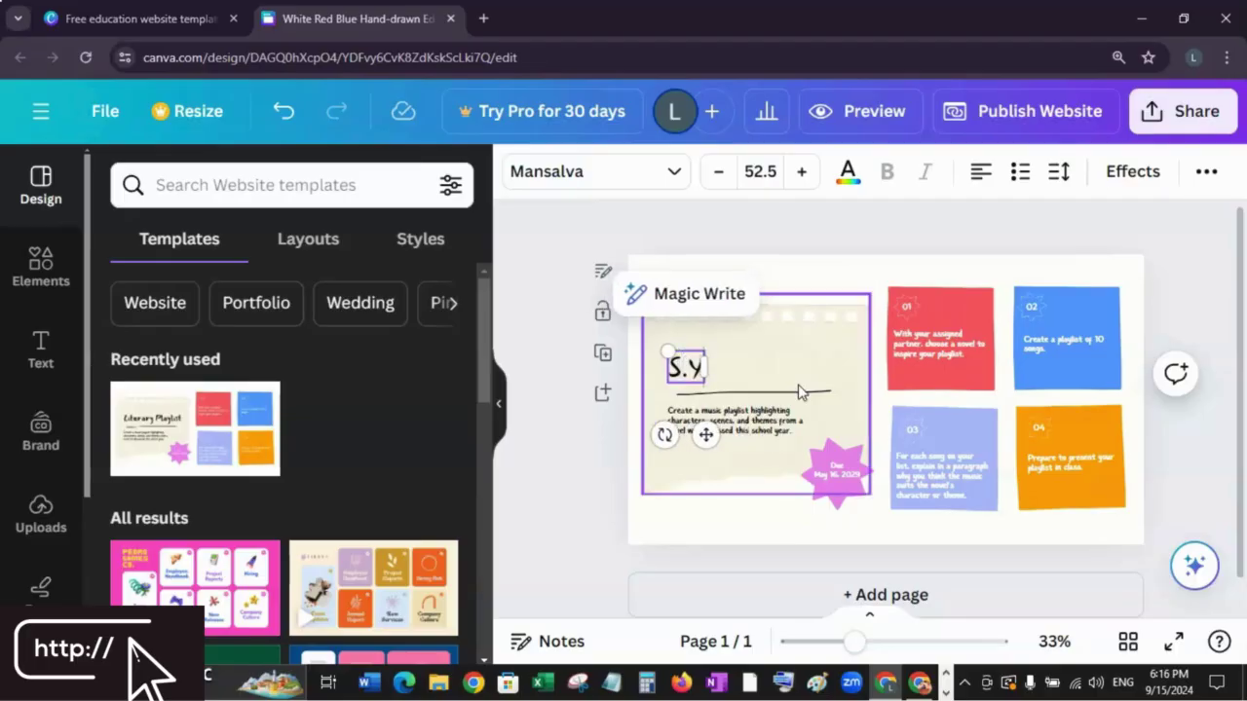
type("202")
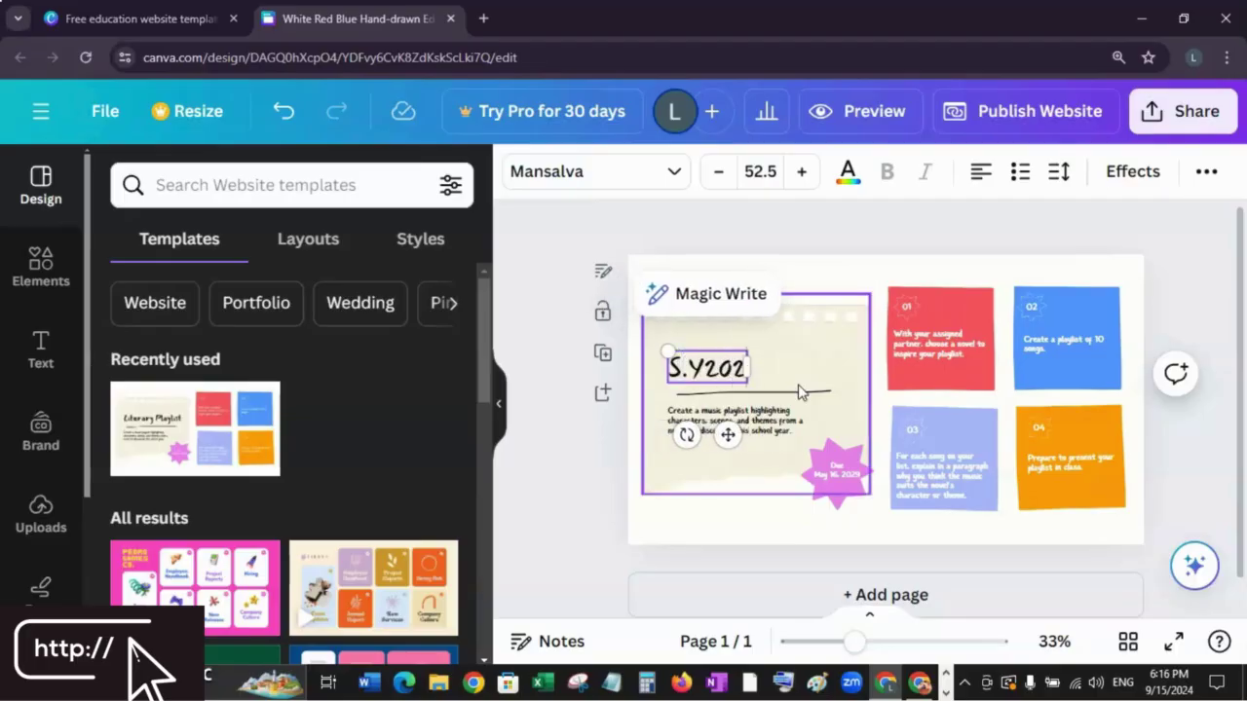
type("4-2")
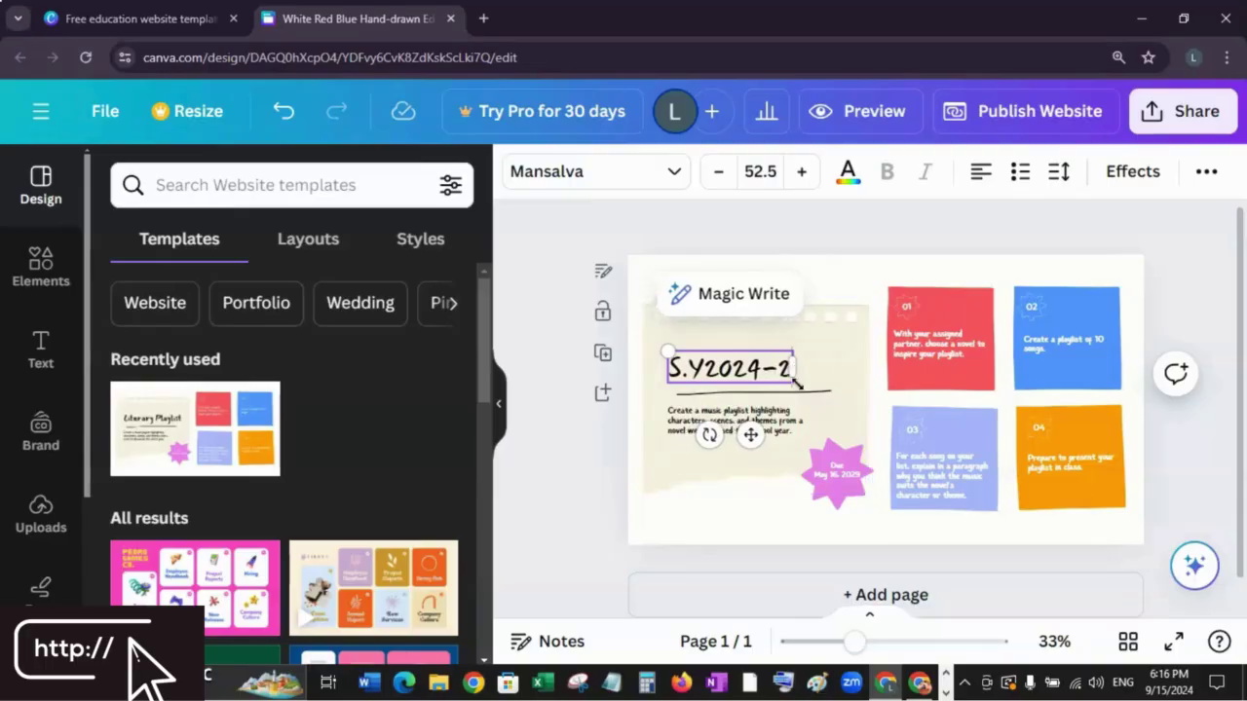
type("025")
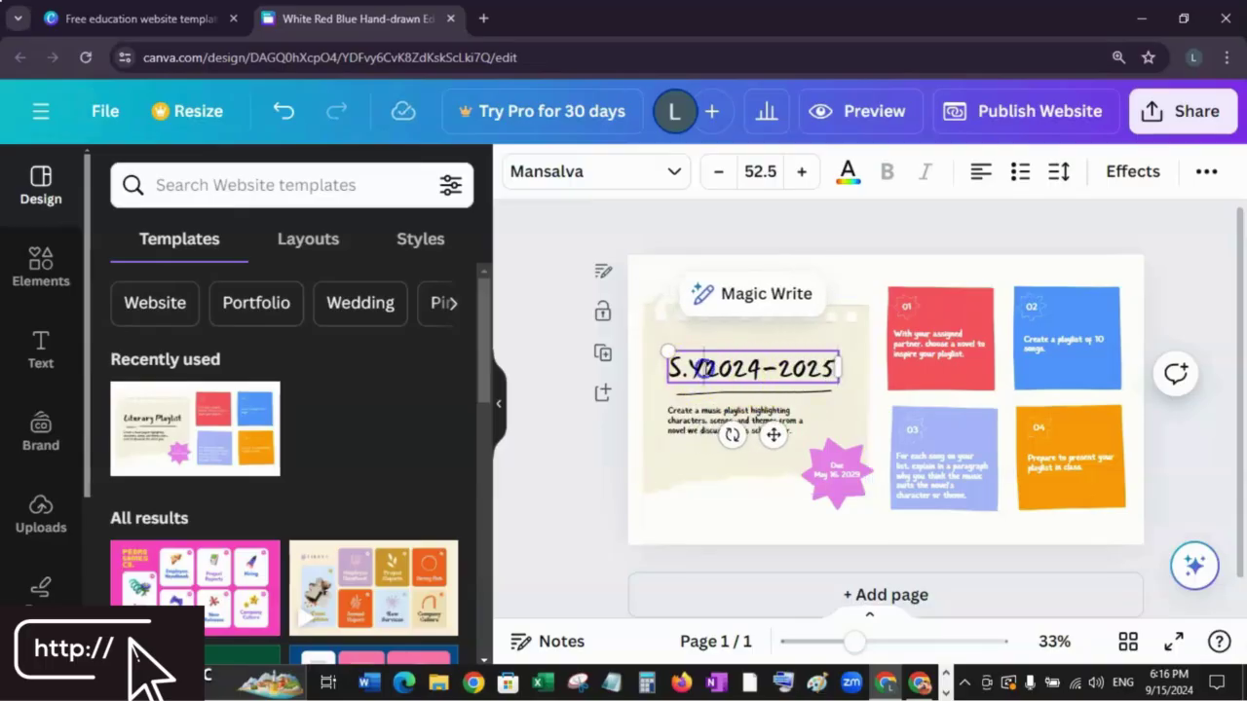
type(".")
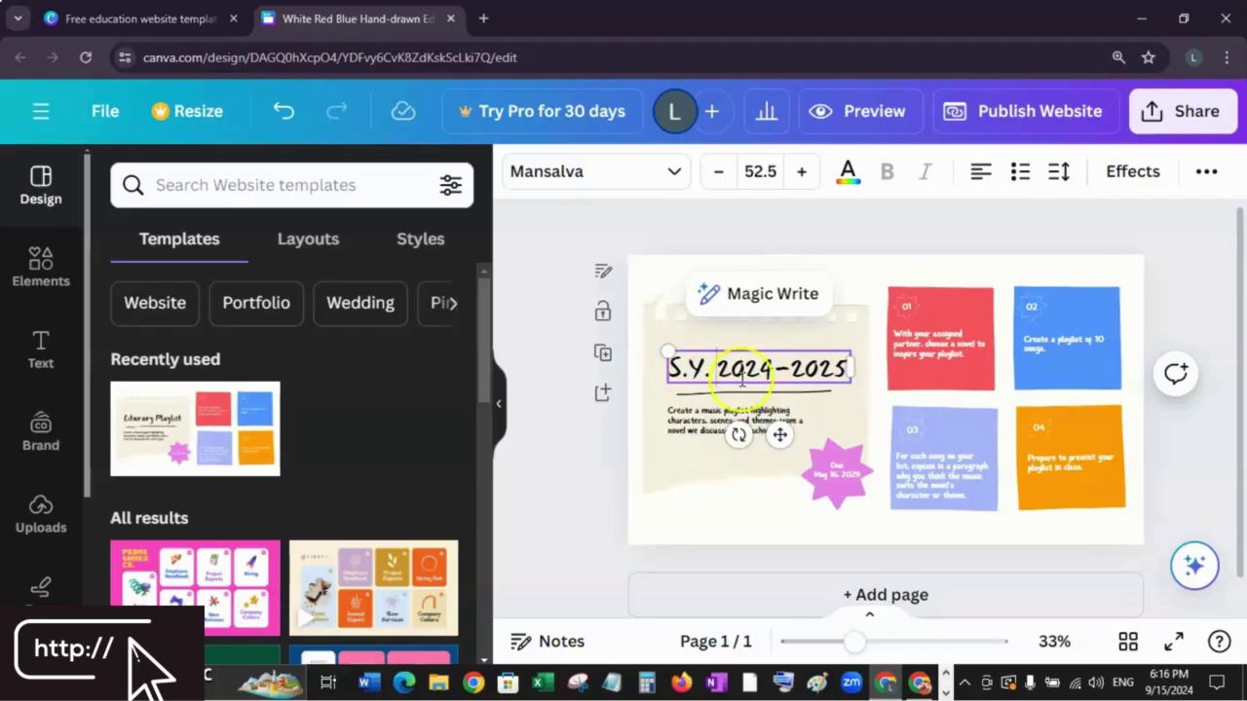
Delete the paragraph under the heading, the due date text and the pink starburst shape
left_click(787, 415)
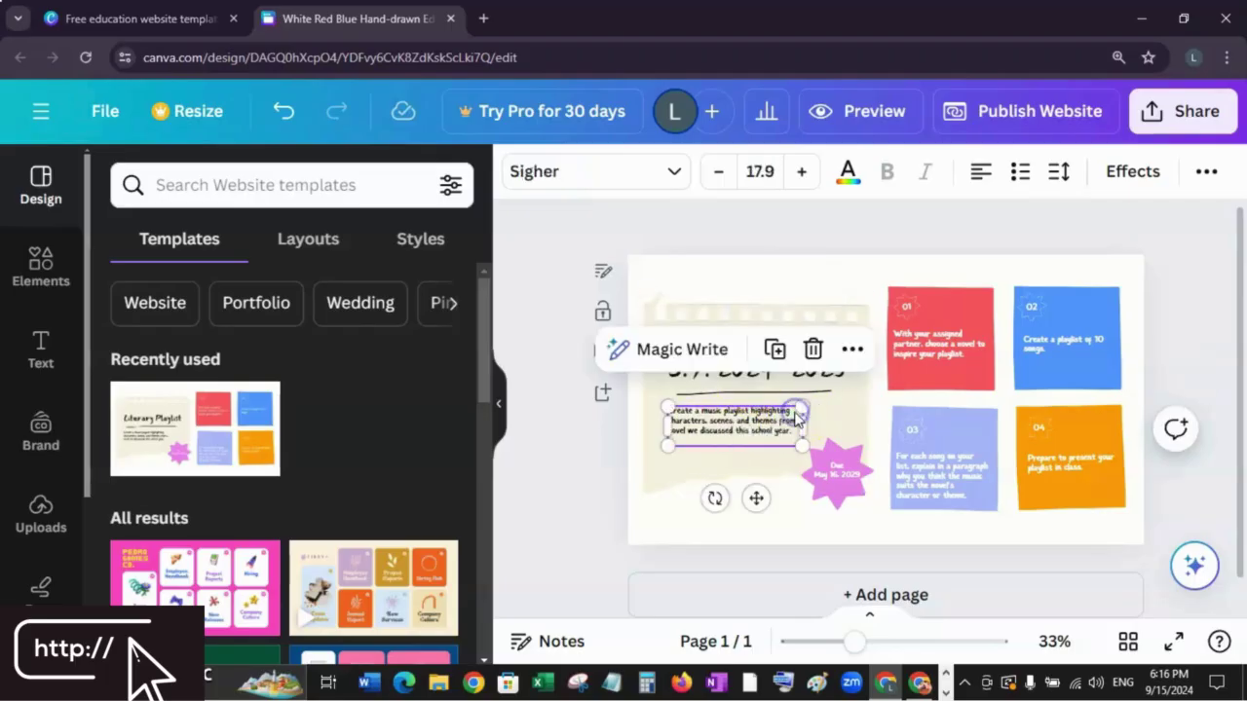
key("Delete")
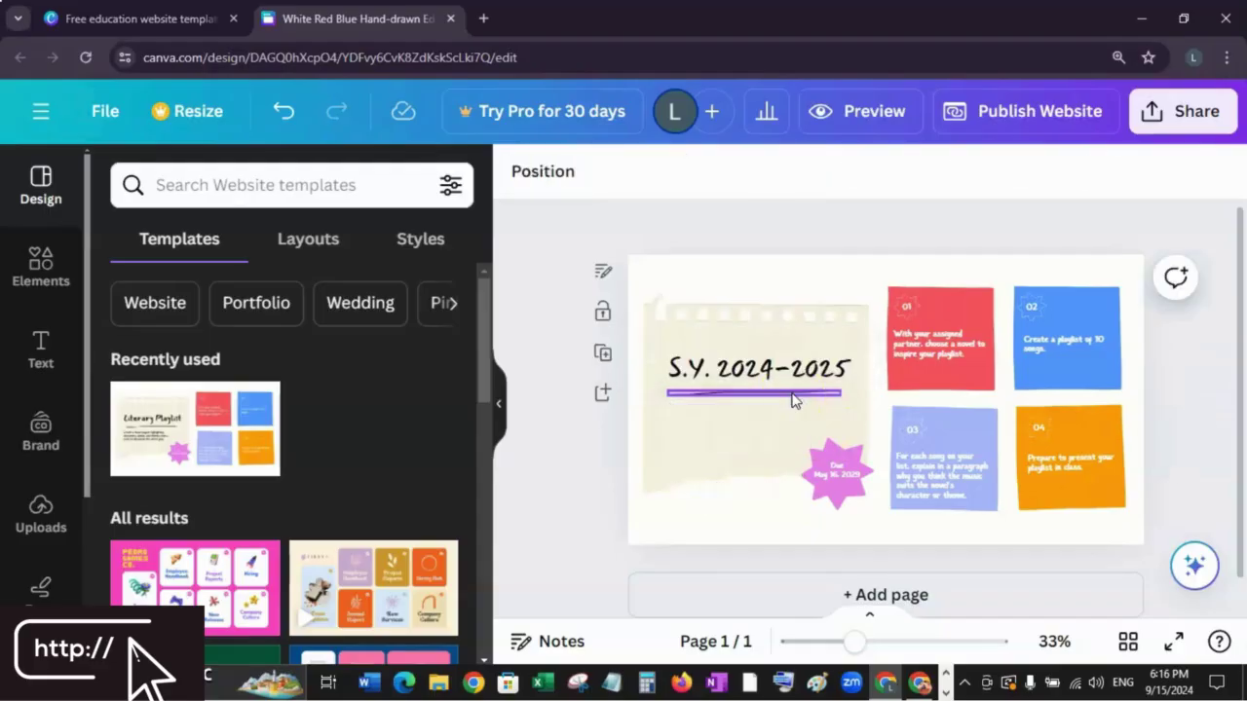
left_click(828, 477)
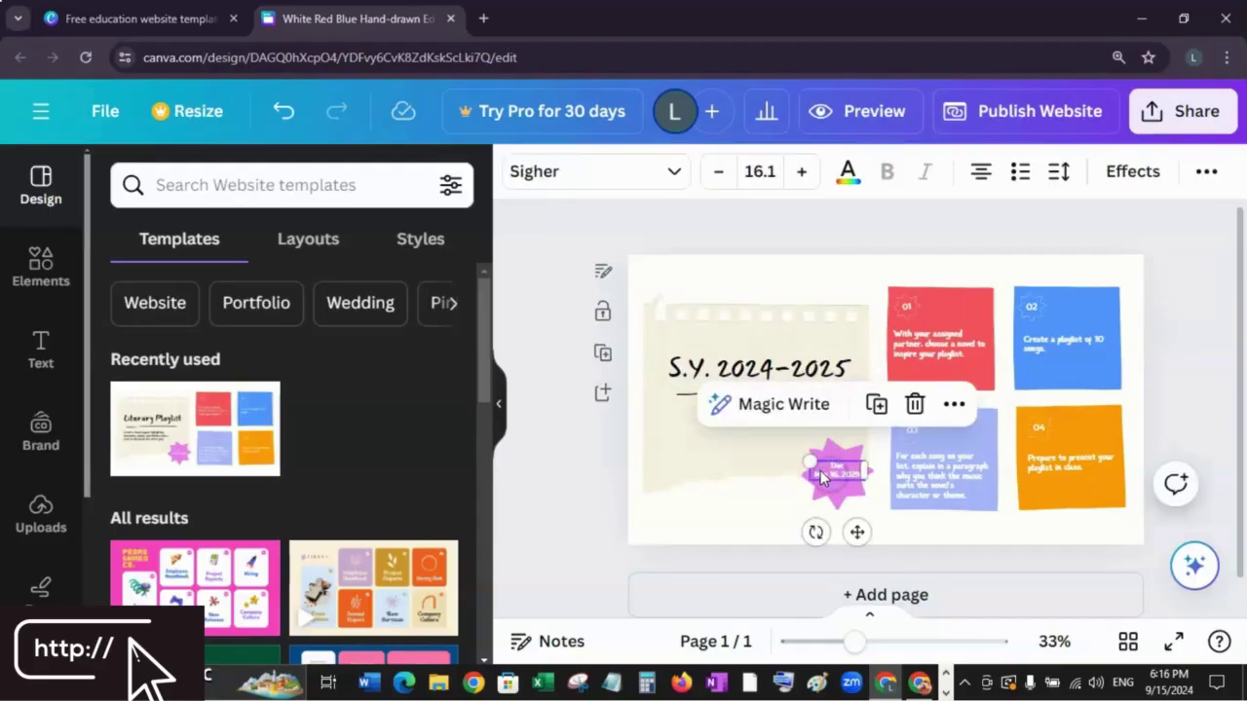
key("Delete")
left_click(843, 487)
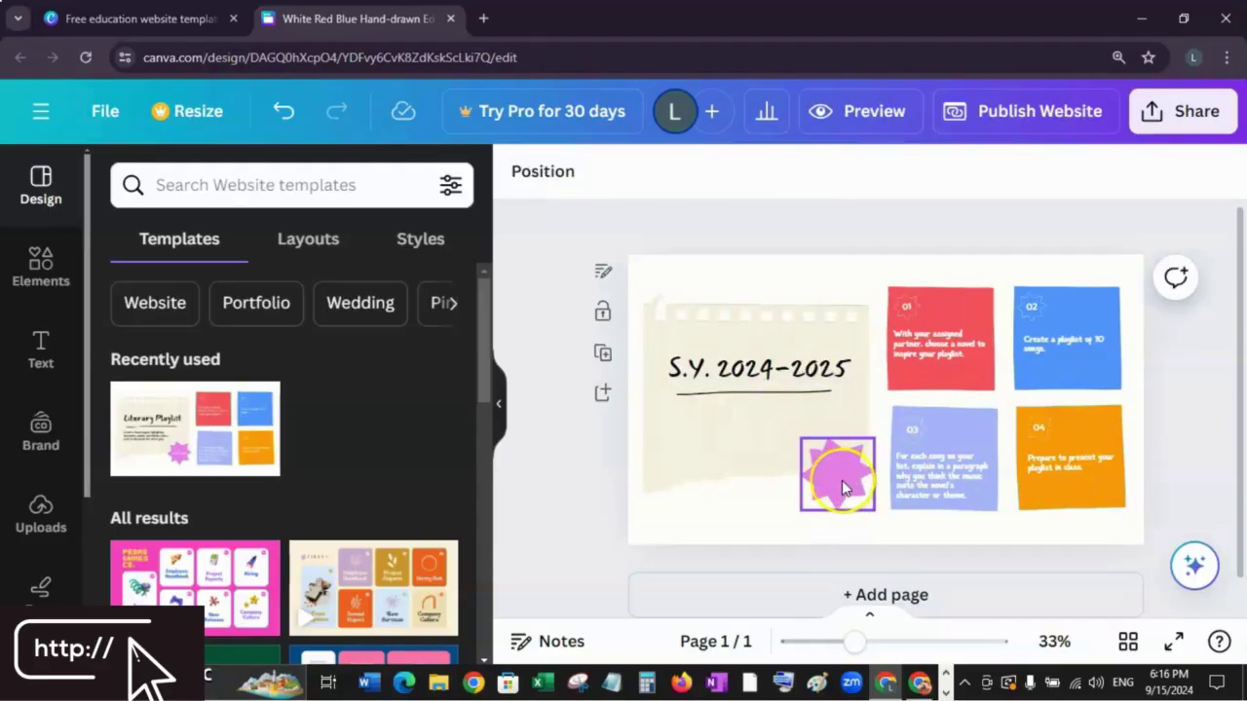
key("Delete")
left_click(541, 390)
Search the elements for "teacher" and show all matching graphics
left_click(41, 265)
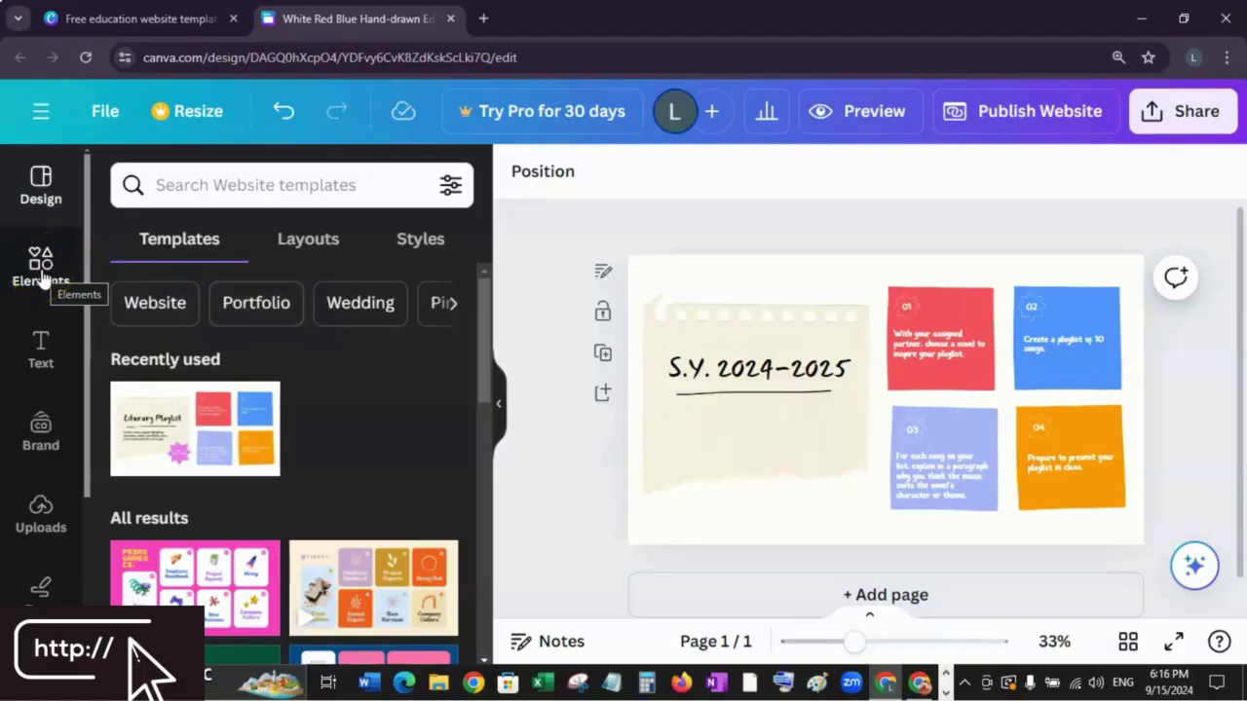
left_click(41, 274)
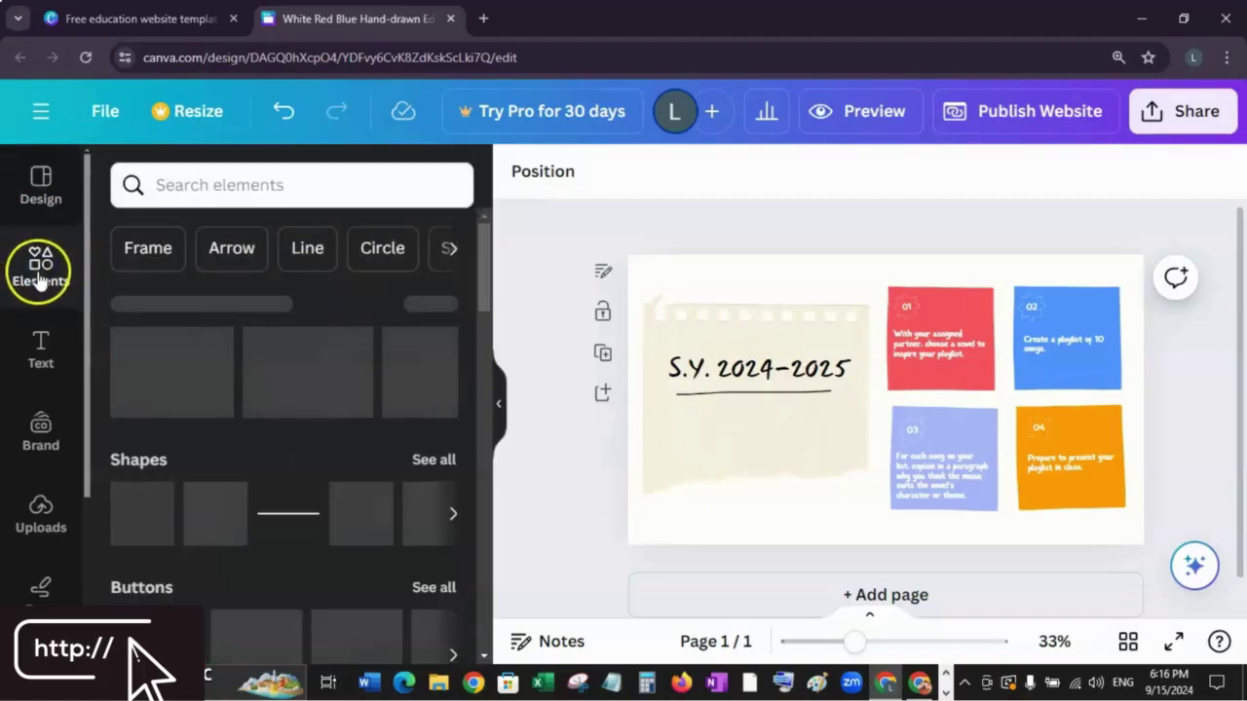
left_click(160, 195)
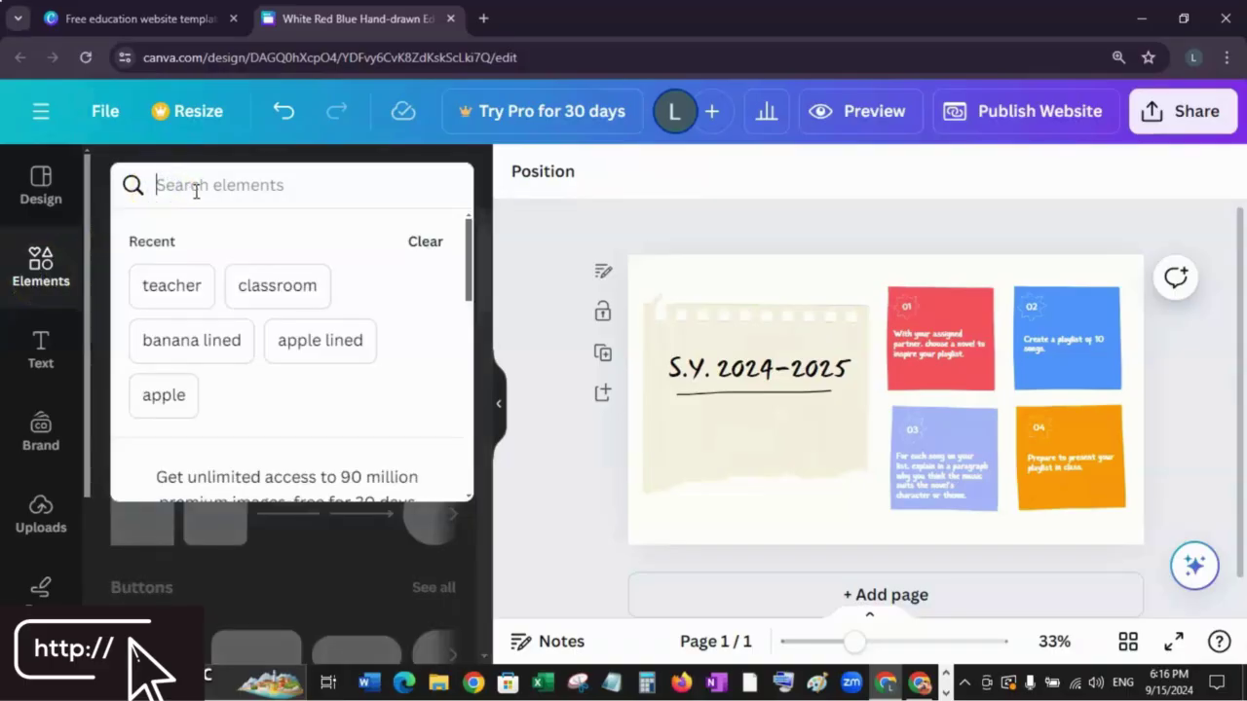
left_click(166, 286)
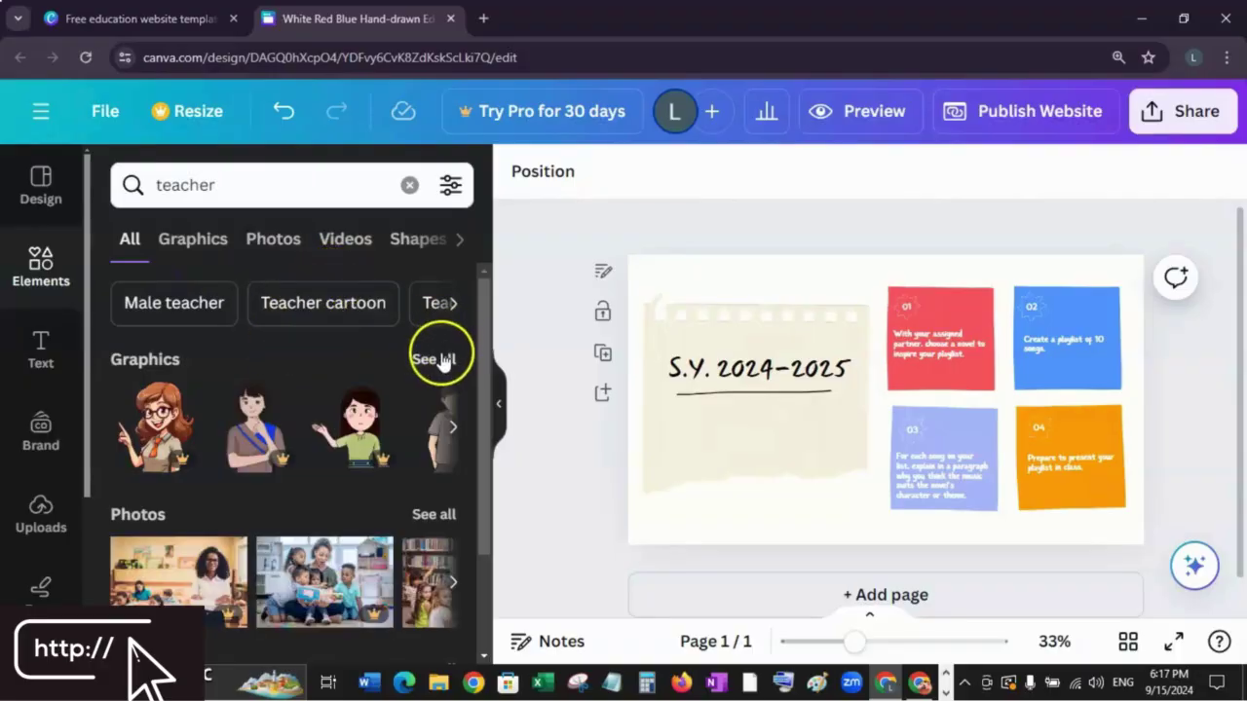
left_click(436, 360)
Add the graphic of a dark-haired teacher with glasses, a pointer and a red book to the page
scroll(380, 411, "down", 5)
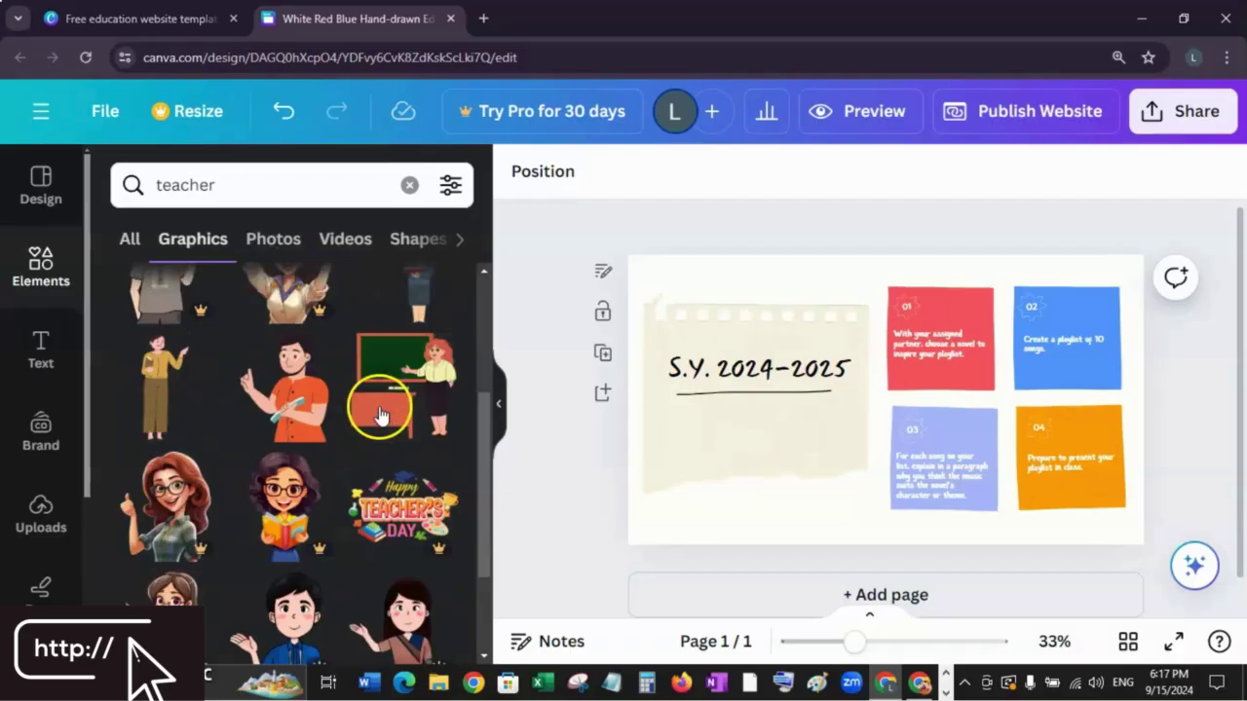
scroll(380, 414, "down", 6)
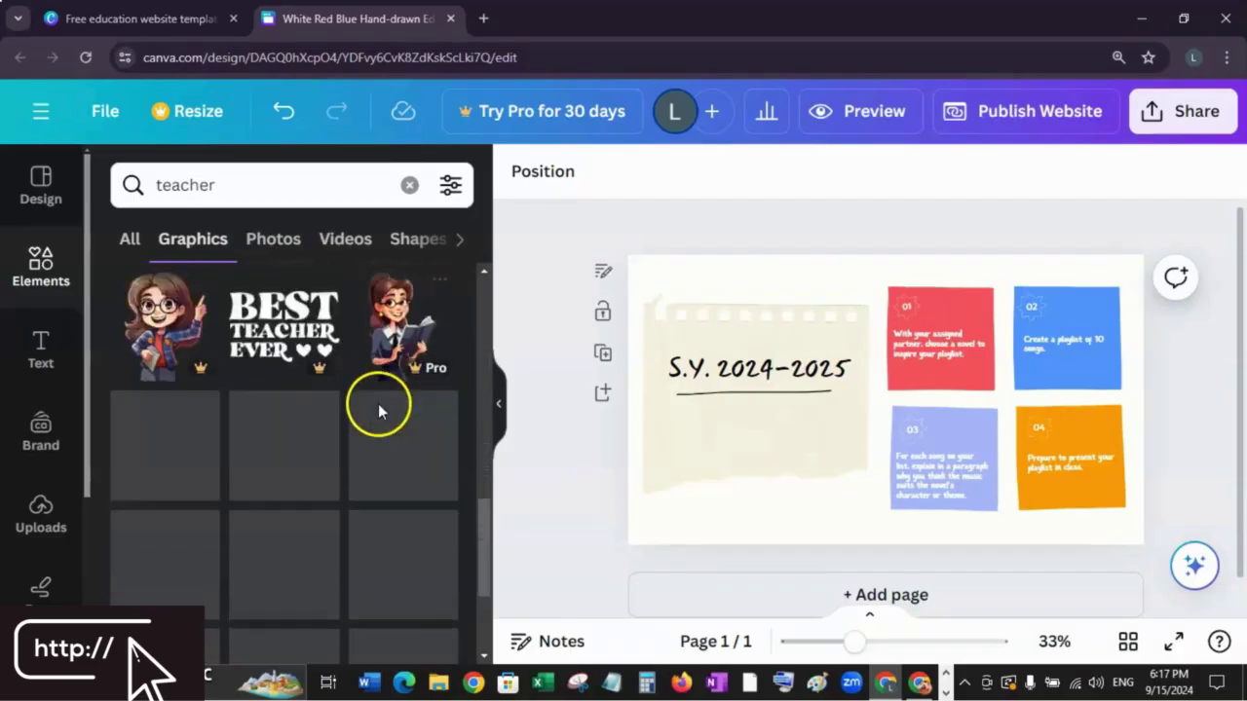
scroll(379, 411, "down", 4)
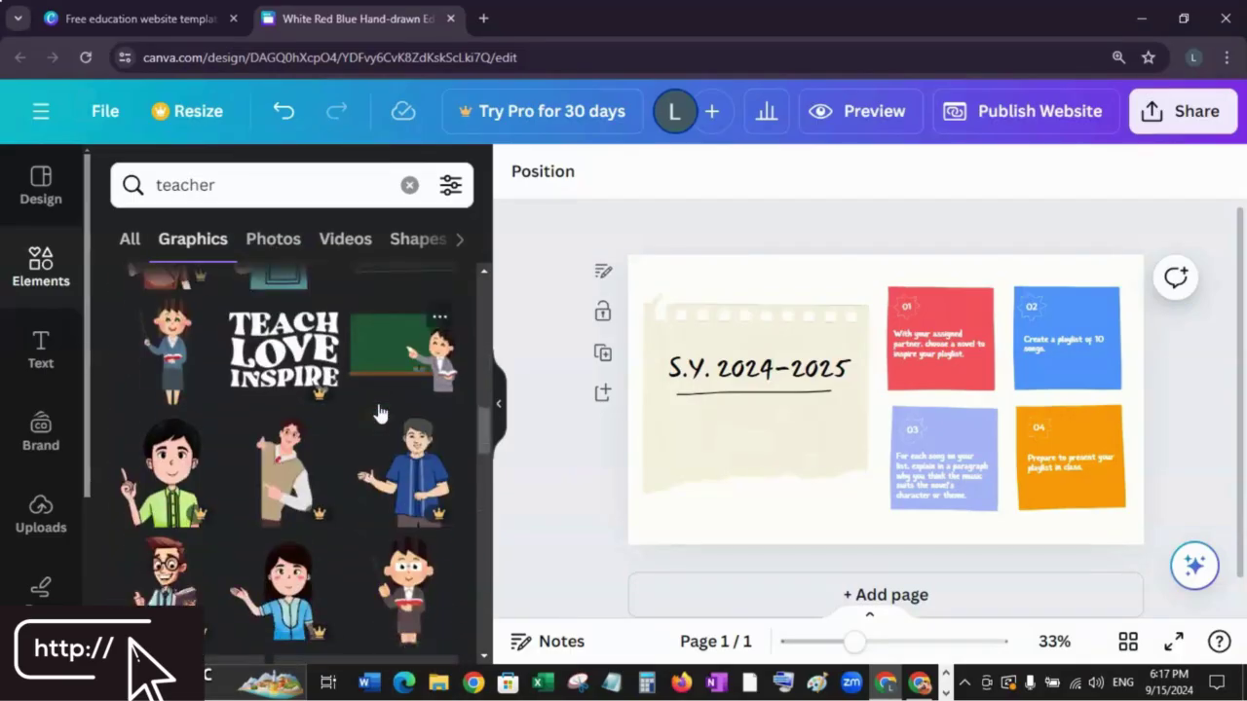
scroll(380, 411, "down", 1)
left_click(385, 375)
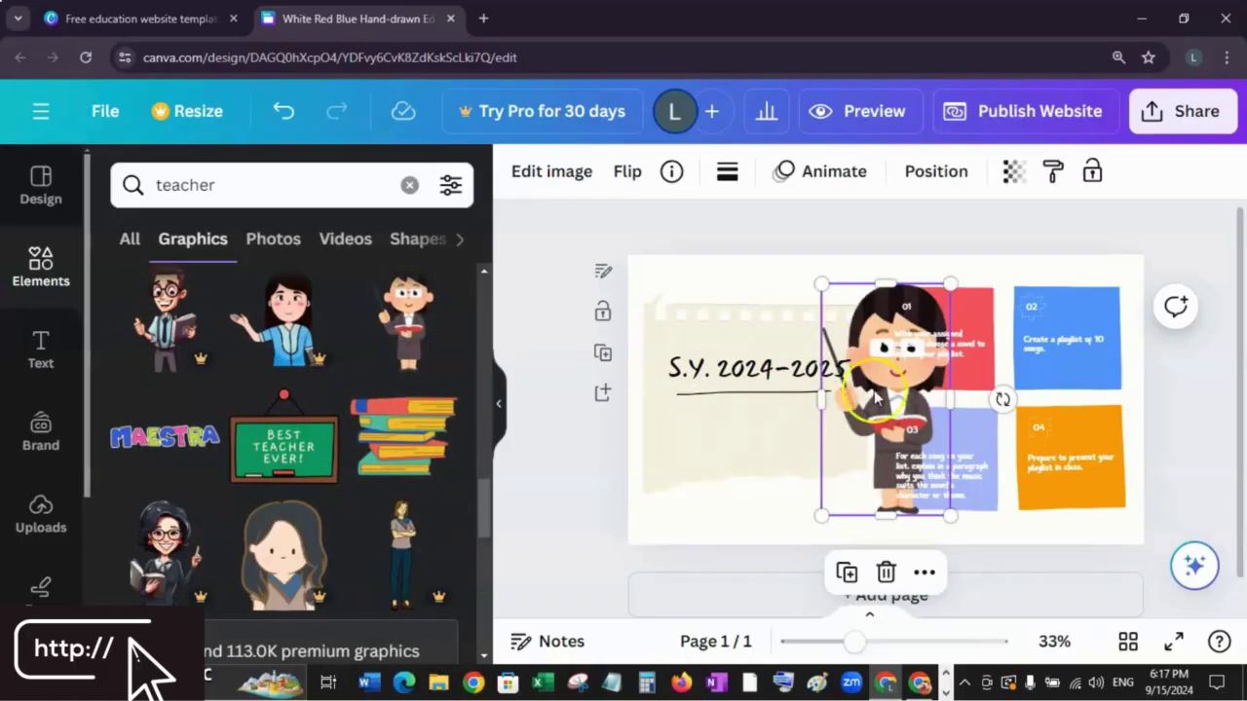
Move the teacher graphic to the notepaper's lower-right corner so that her legs extend below the page edge
left_click_drag(870, 397, 792, 505)
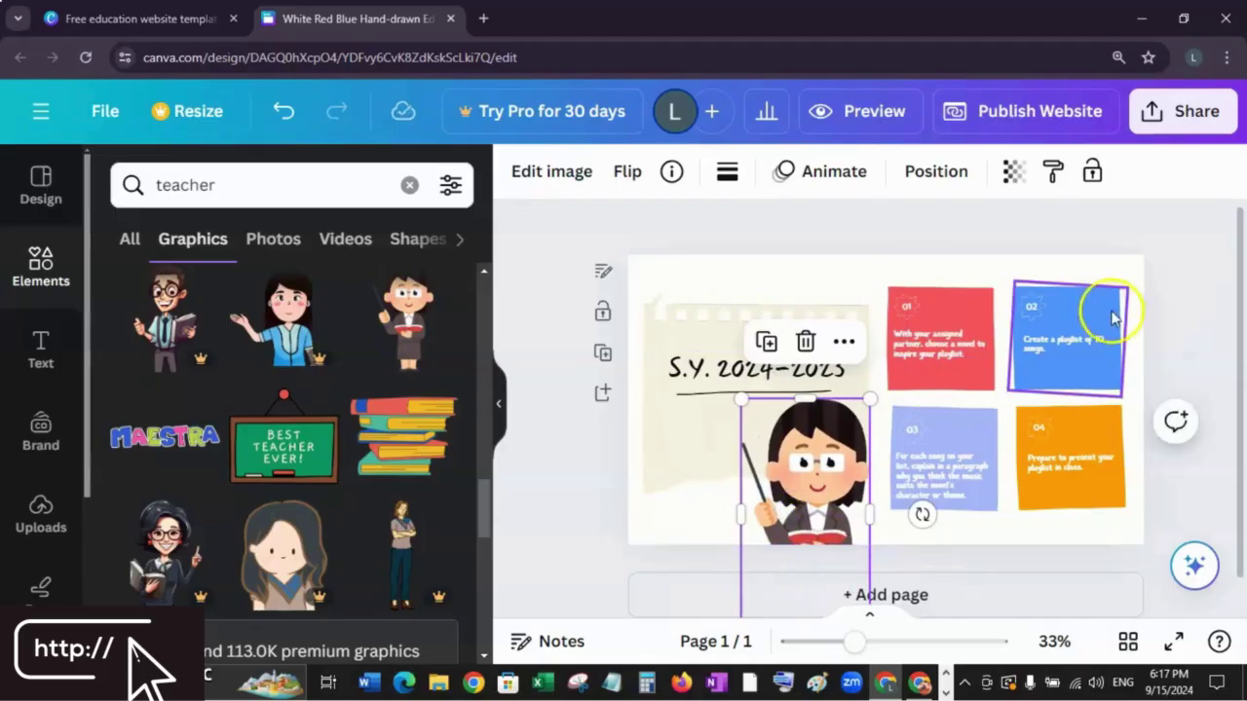
left_click(1061, 322)
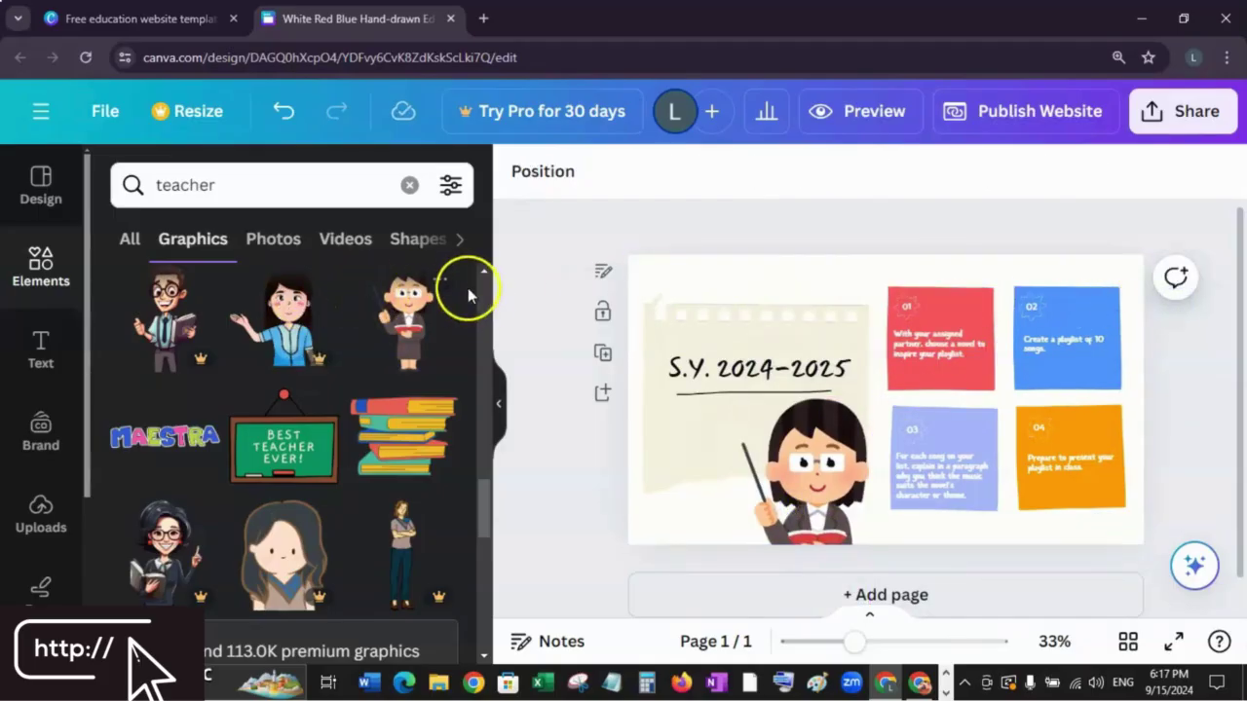
Look through the teacher photos and the uploaded images, and return to the elements library
left_click(277, 246)
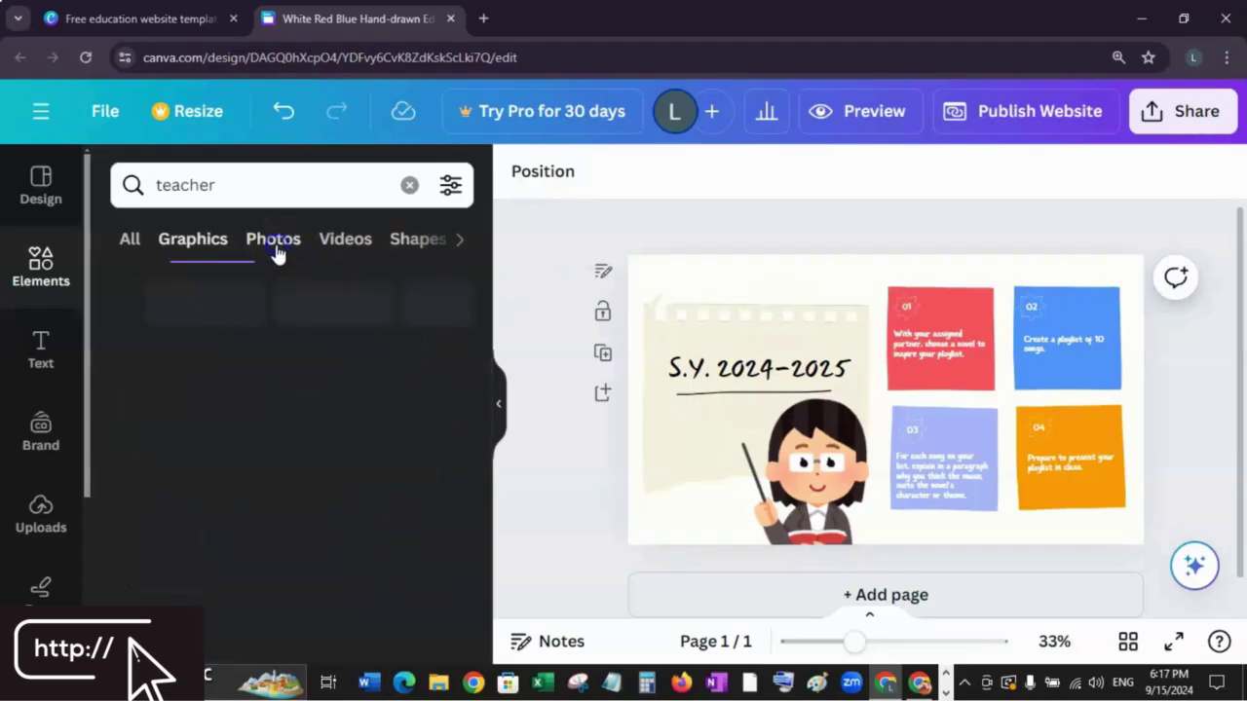
left_click(37, 526)
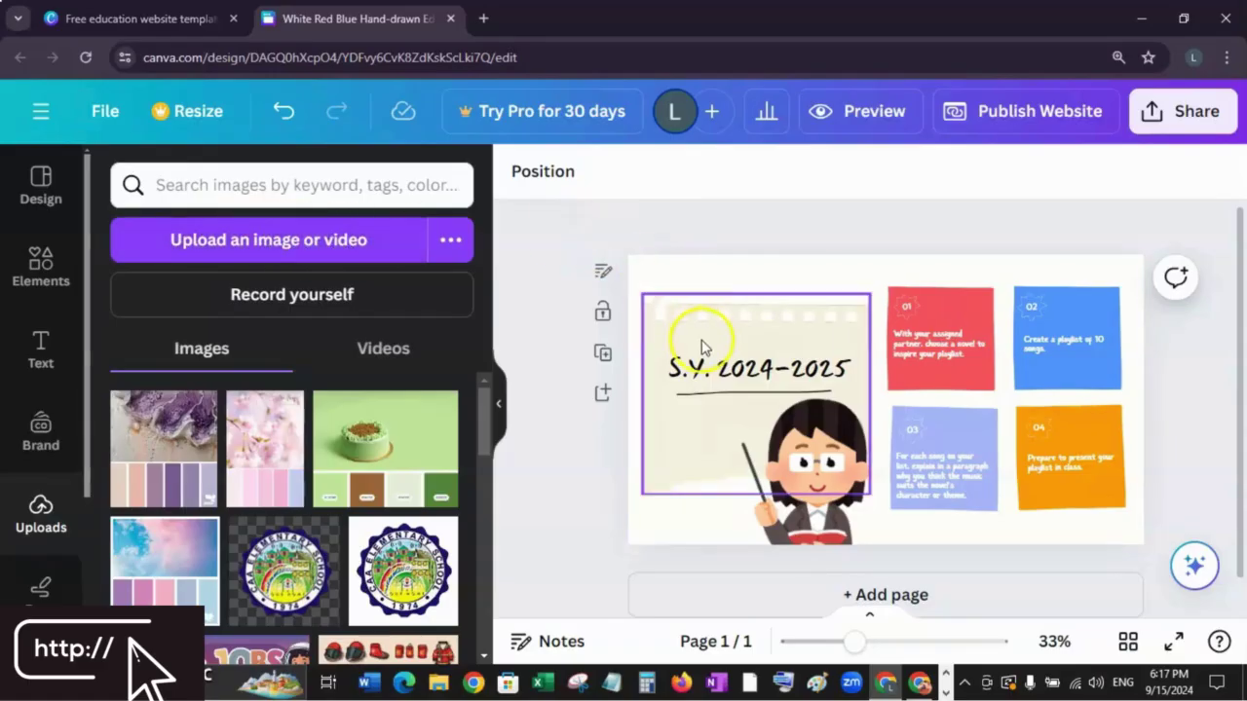
left_click(41, 263)
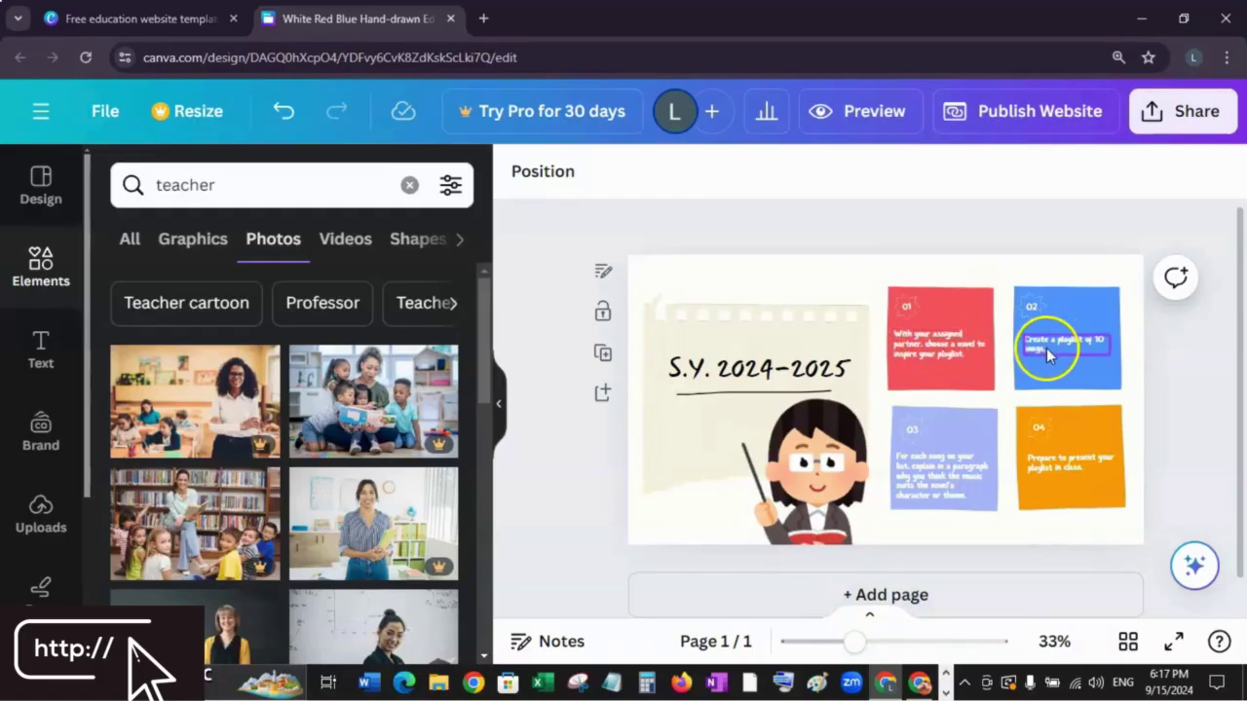
Replace the text on the red card 01 with "Class Schedule"
left_click(926, 352)
left_click(926, 347)
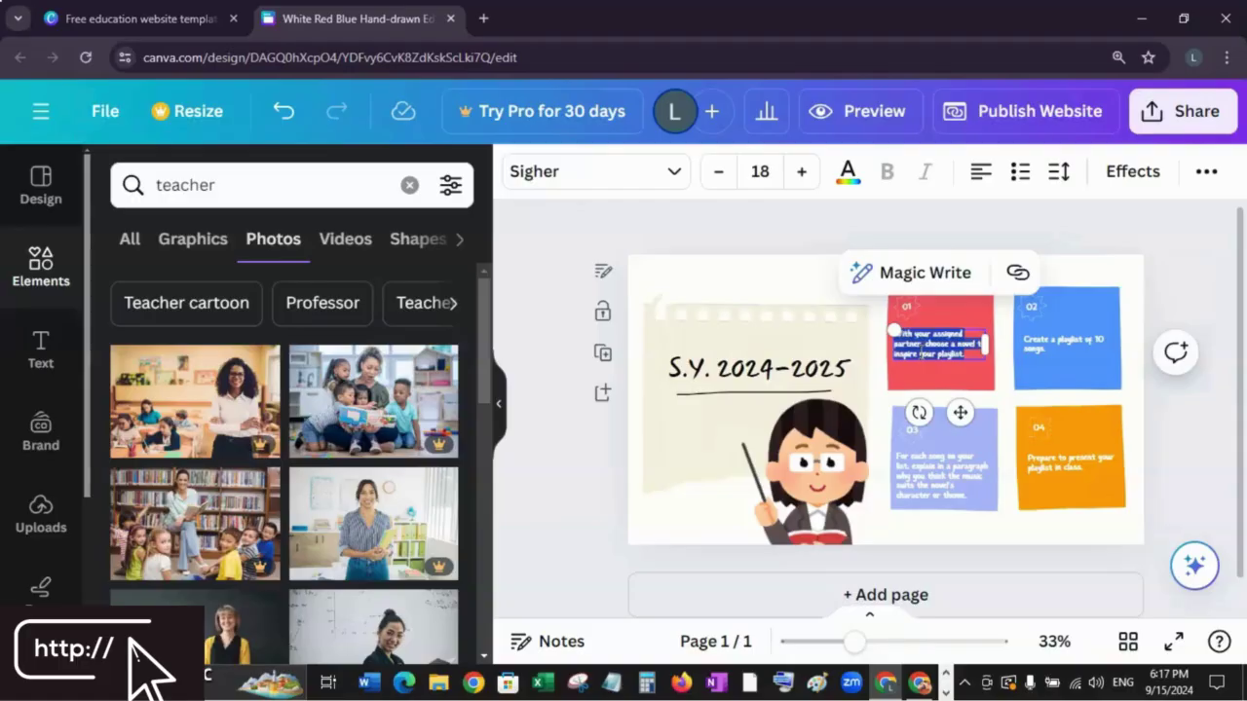
left_click(926, 351)
key("BackSpace")
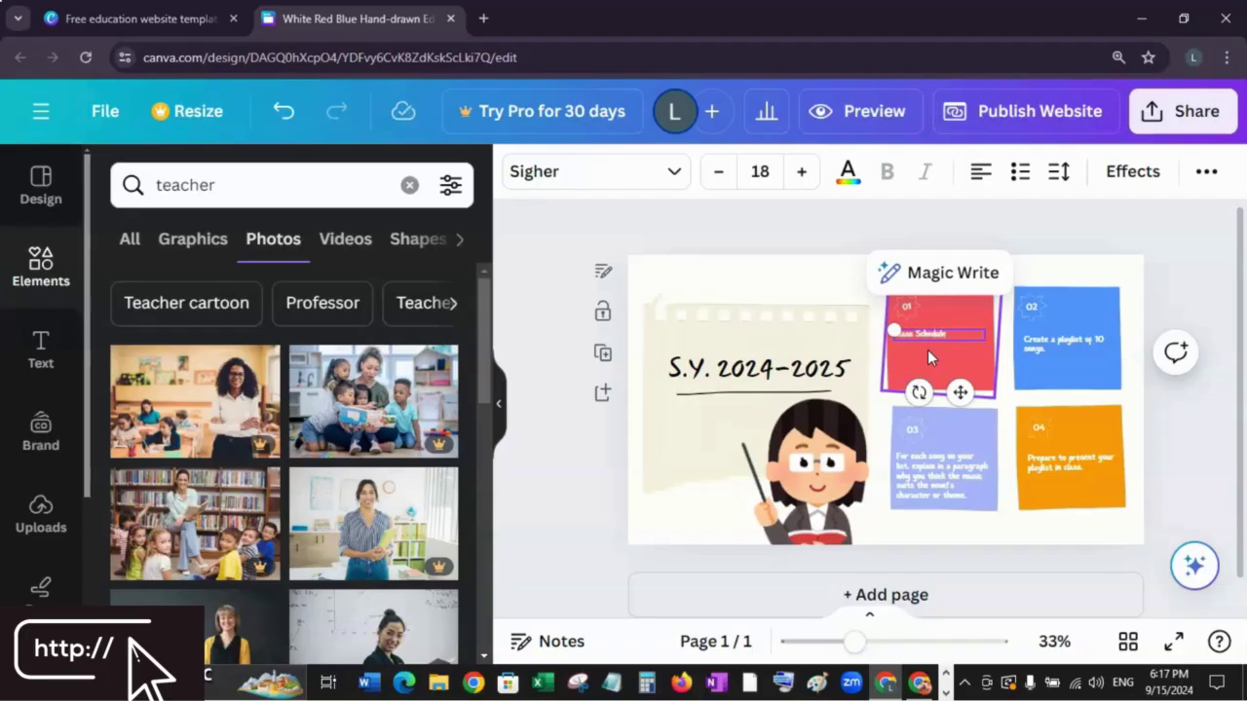
Replace the text on the blue card 02 with "Lessons"
left_click(1050, 353)
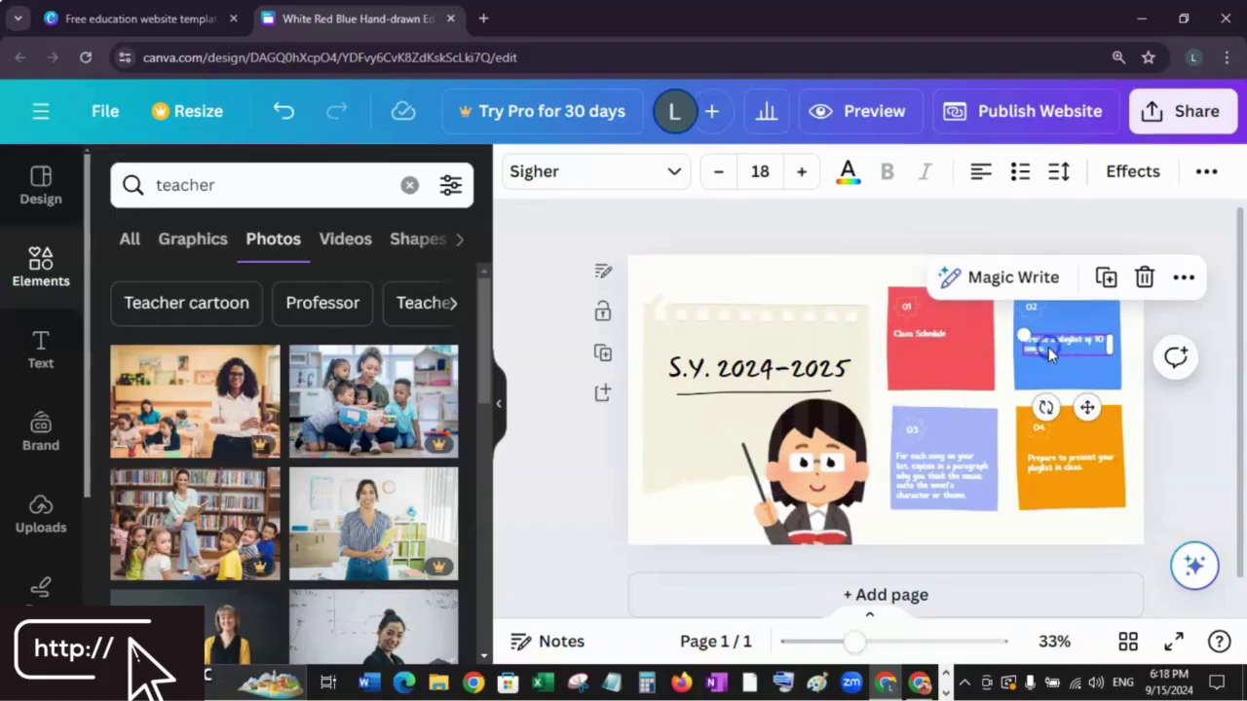
key("BackSpace")
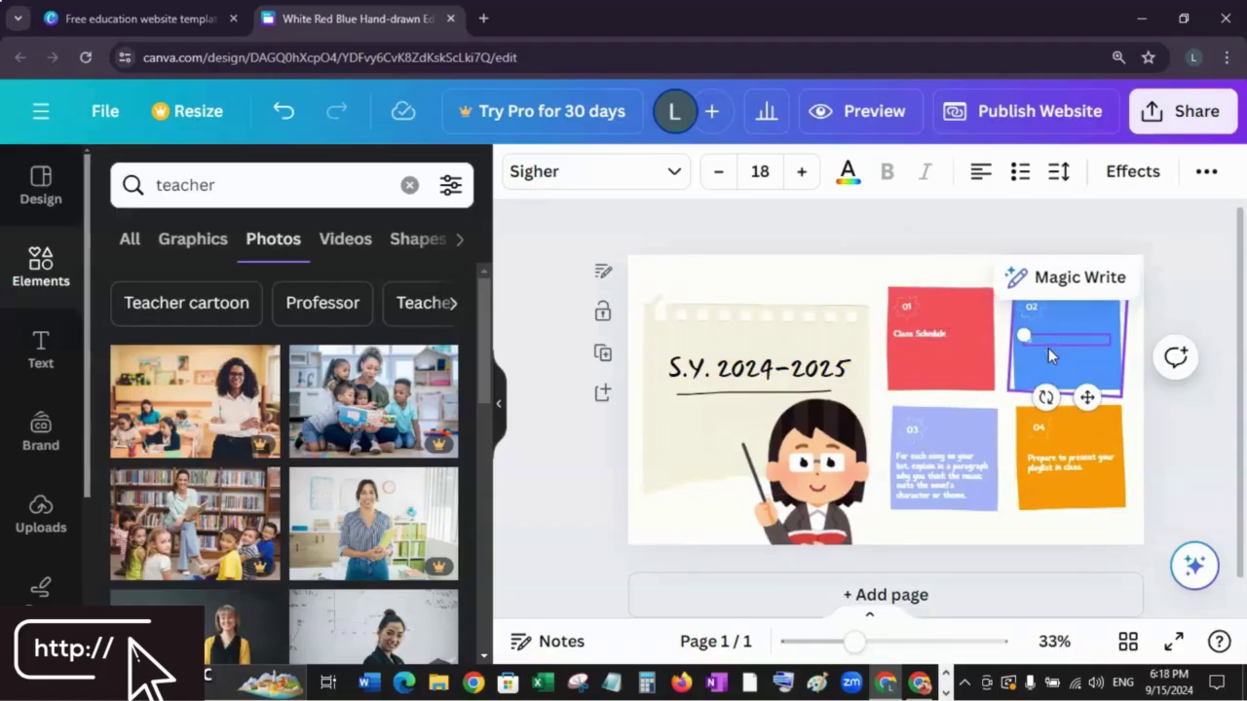
type("Lessons")
Replace the paragraph on the purple card 03 with "Projects"
left_click(916, 521)
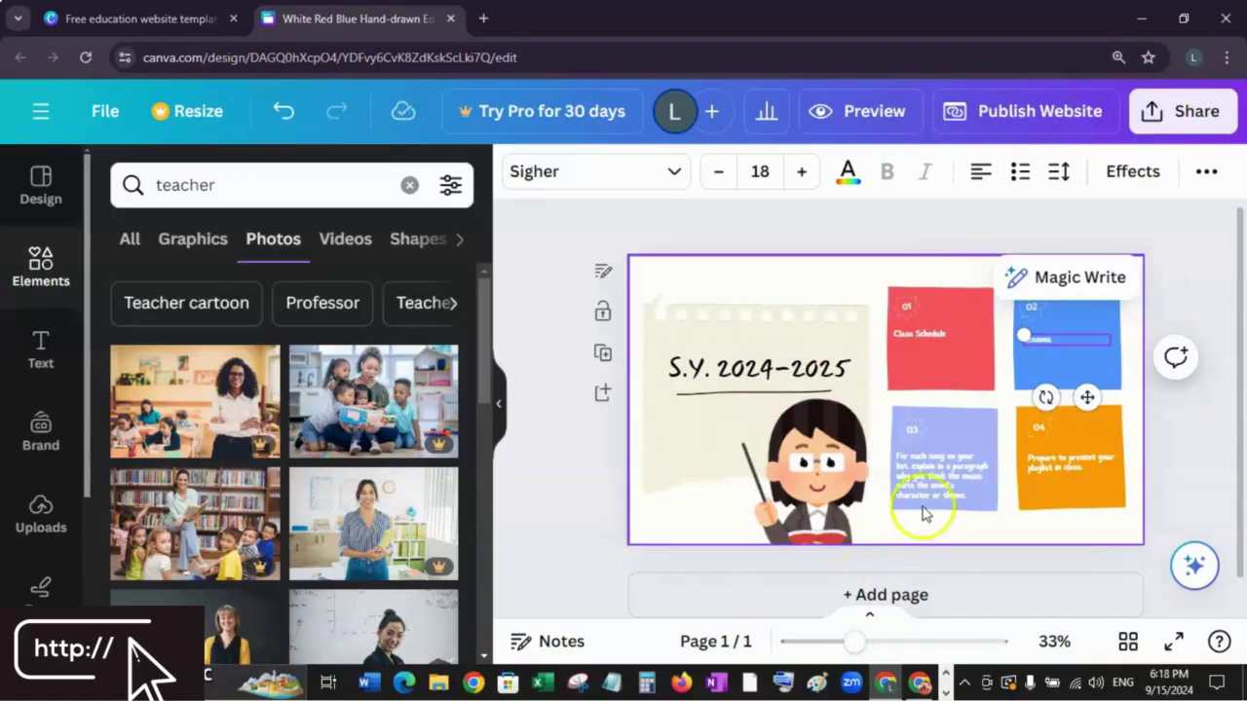
left_click(910, 487)
left_click(910, 487)
key("BackSpace")
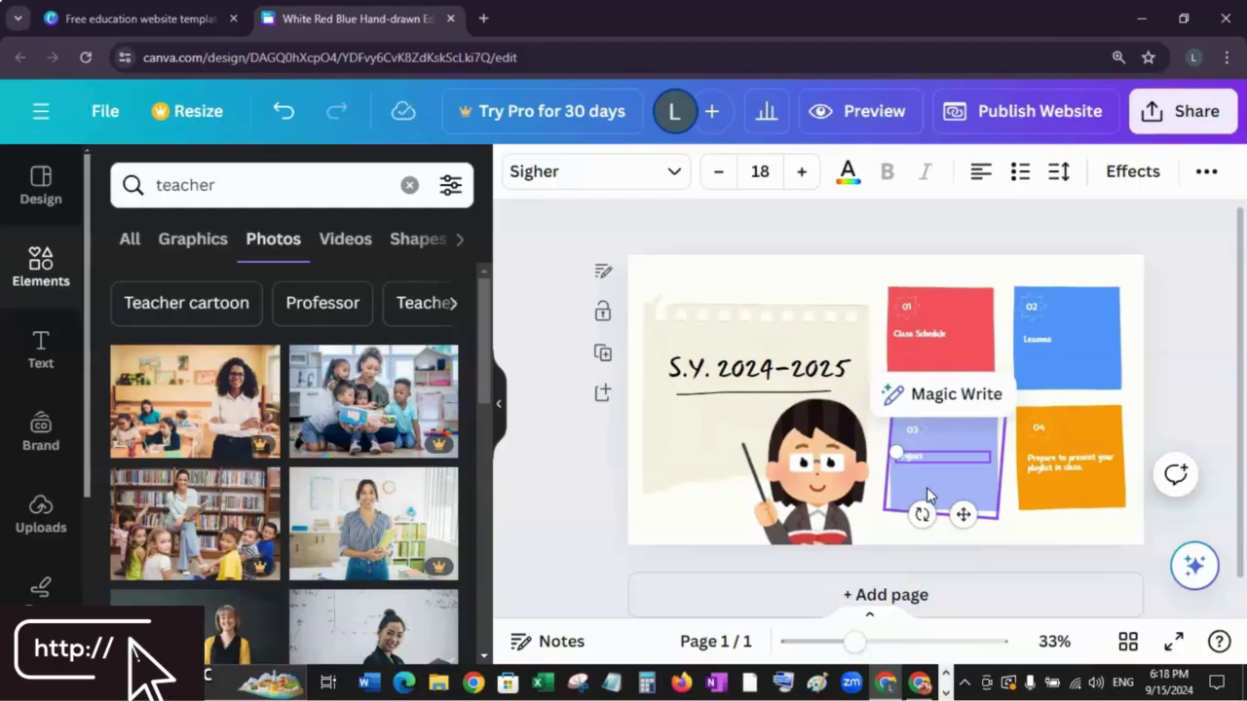
type("Projects")
Replace the text on the orange card 04 with "Contact Information"
left_click(1070, 462)
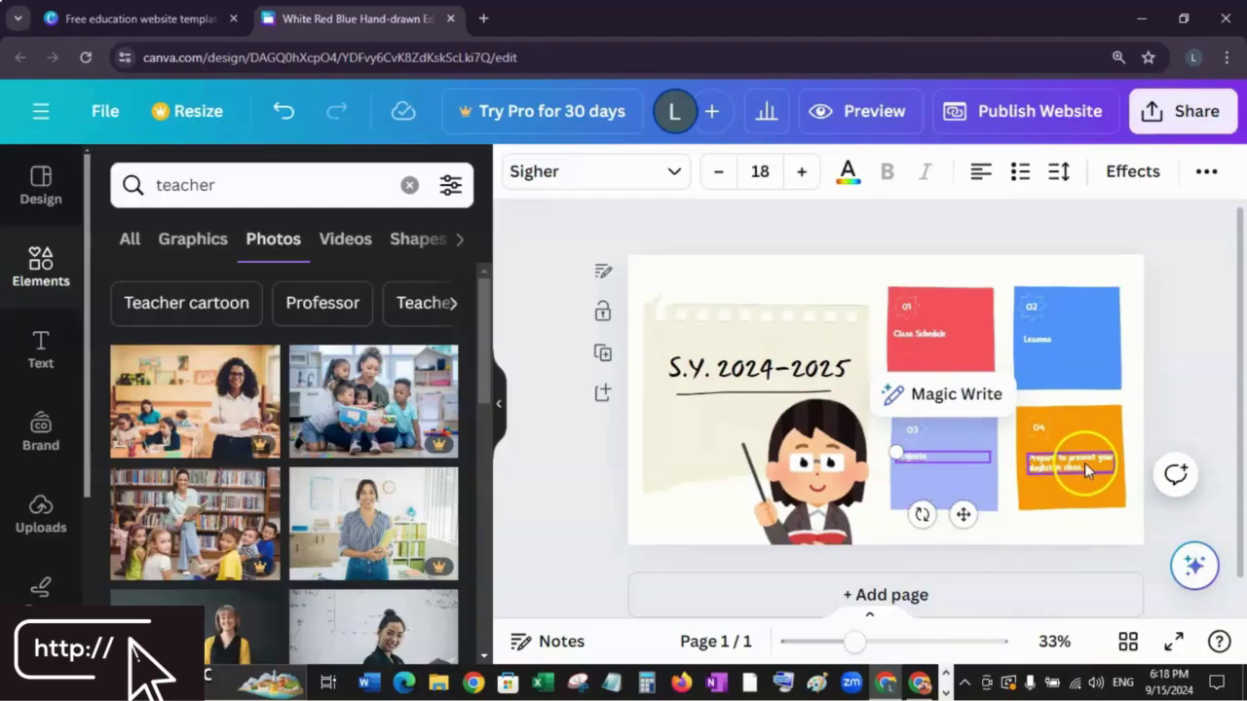
left_click(1069, 462)
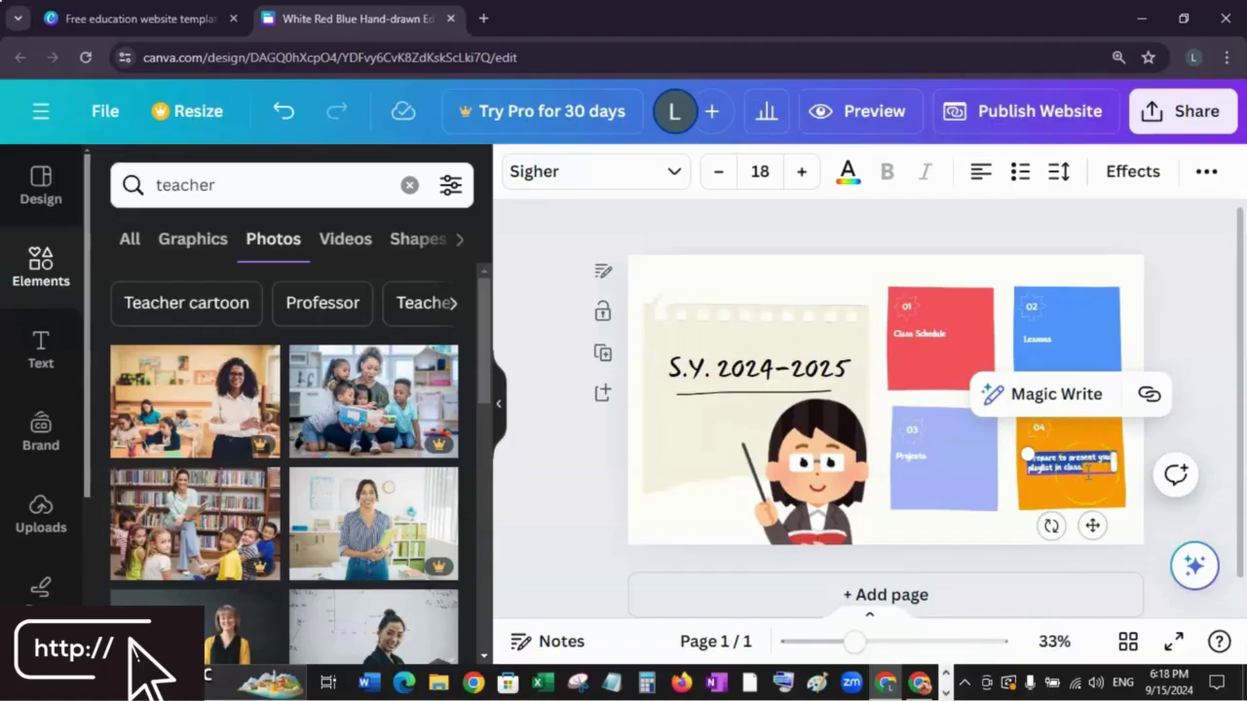
key("BackSpace")
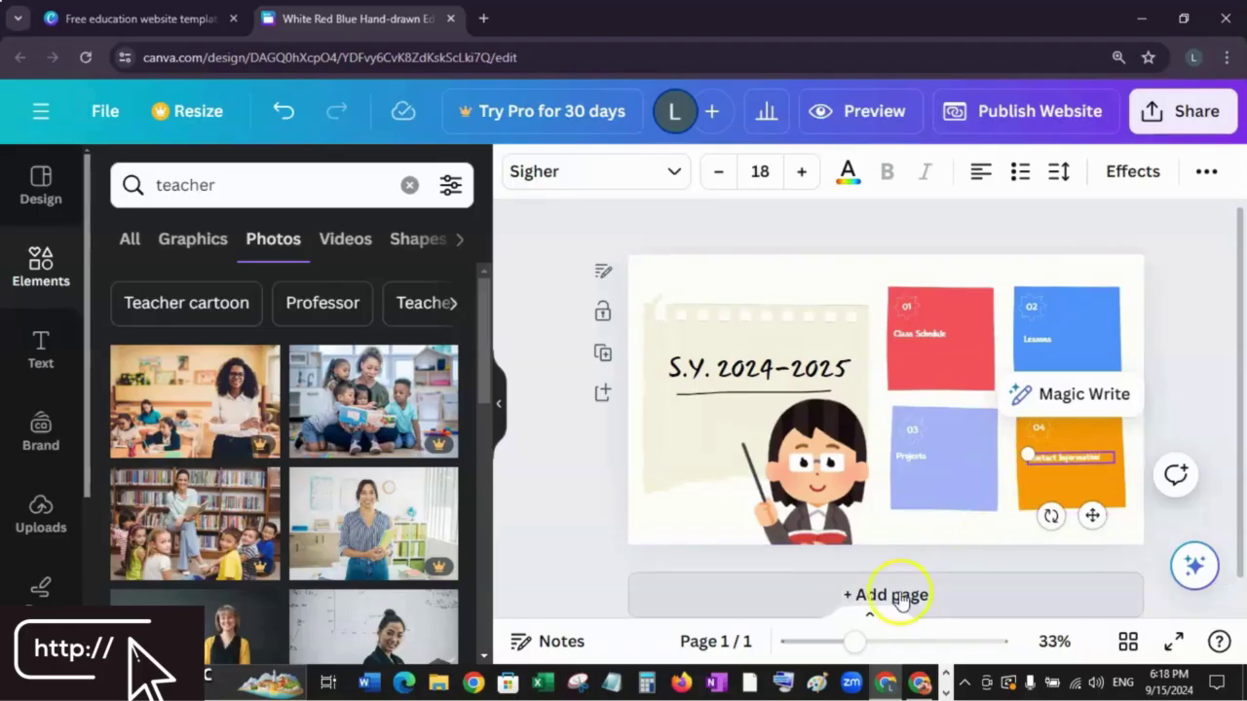
Add a second page and apply the website layout with the centred "Your Title Here" over the full landscape
scroll(876, 575, "down", 1)
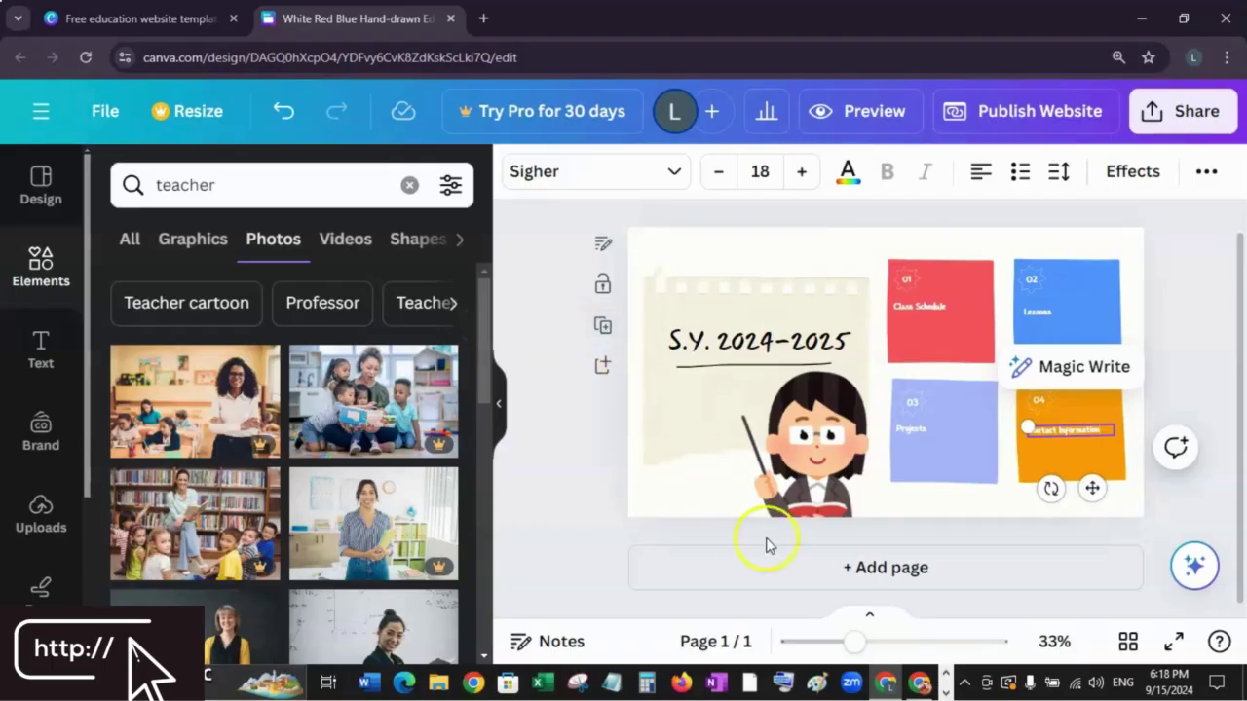
left_click(855, 568)
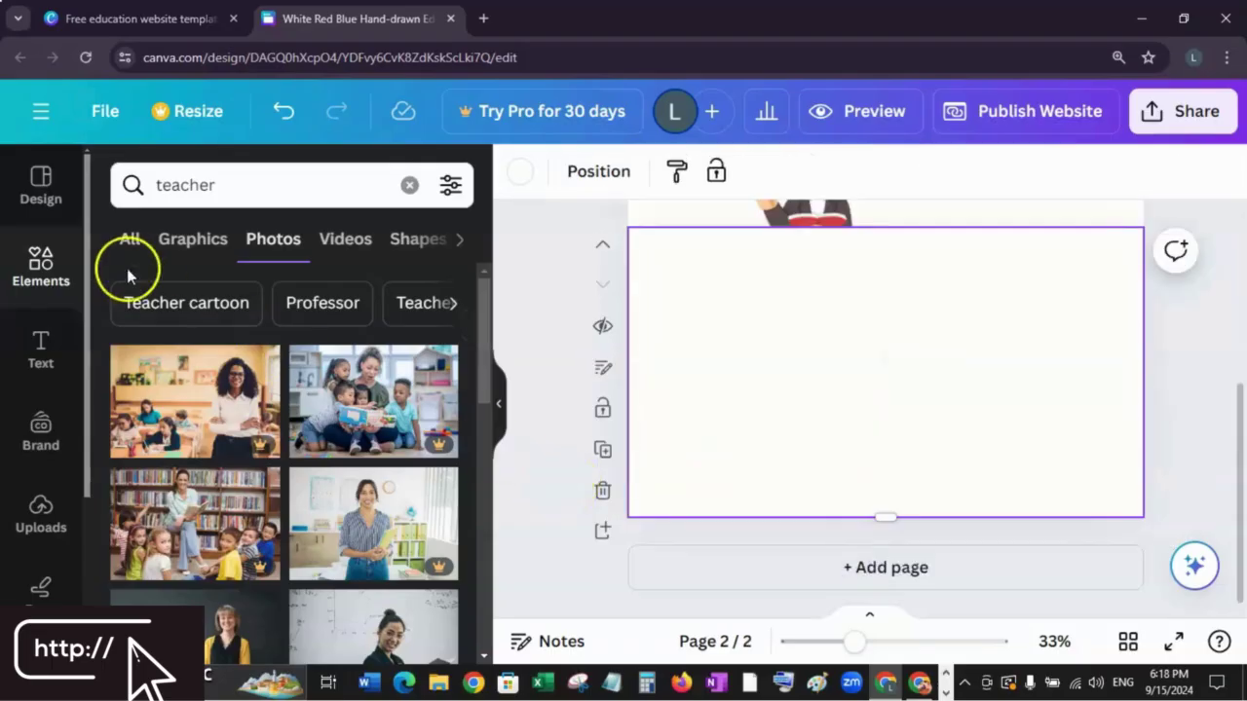
left_click(44, 207)
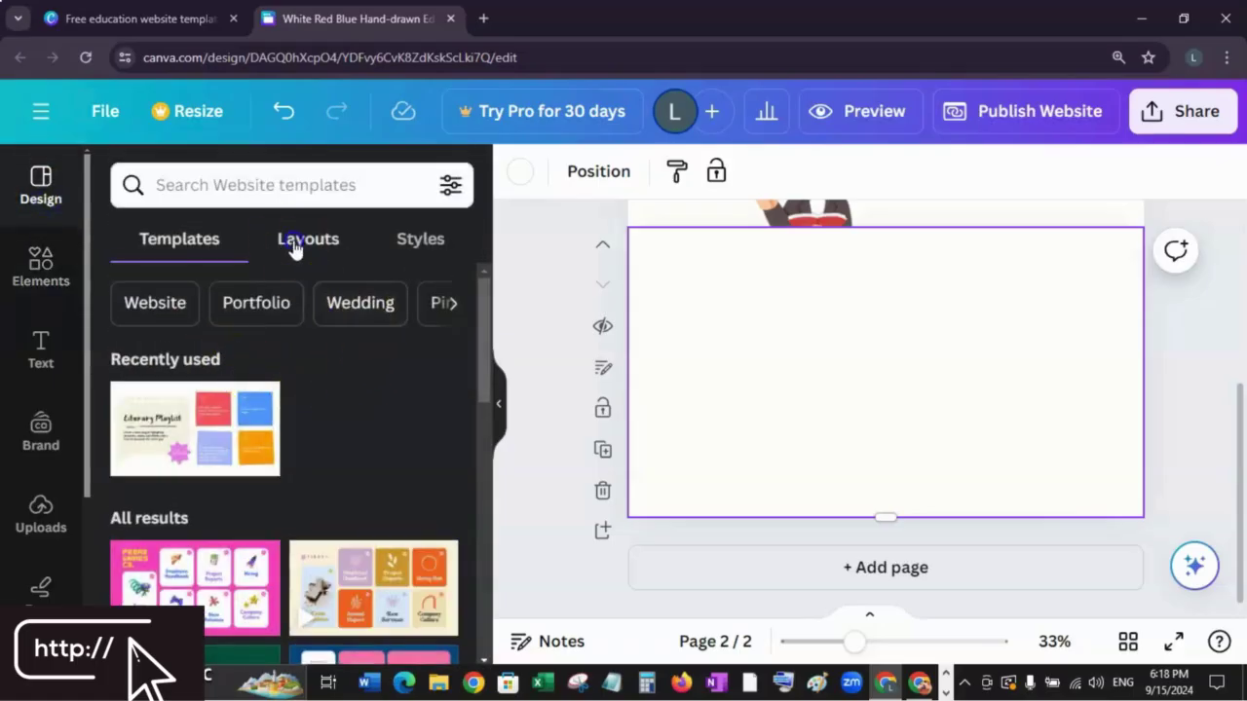
left_click(295, 245)
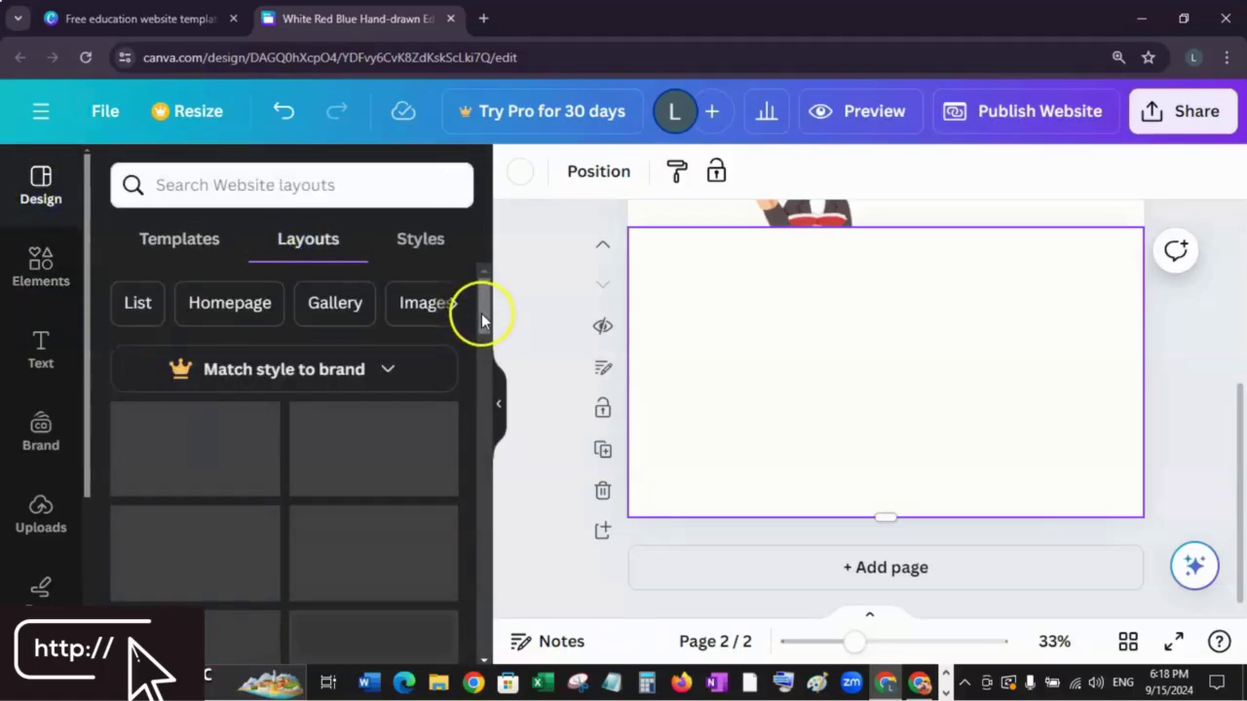
scroll(479, 318, "down", 1)
scroll(477, 328, "down", 2)
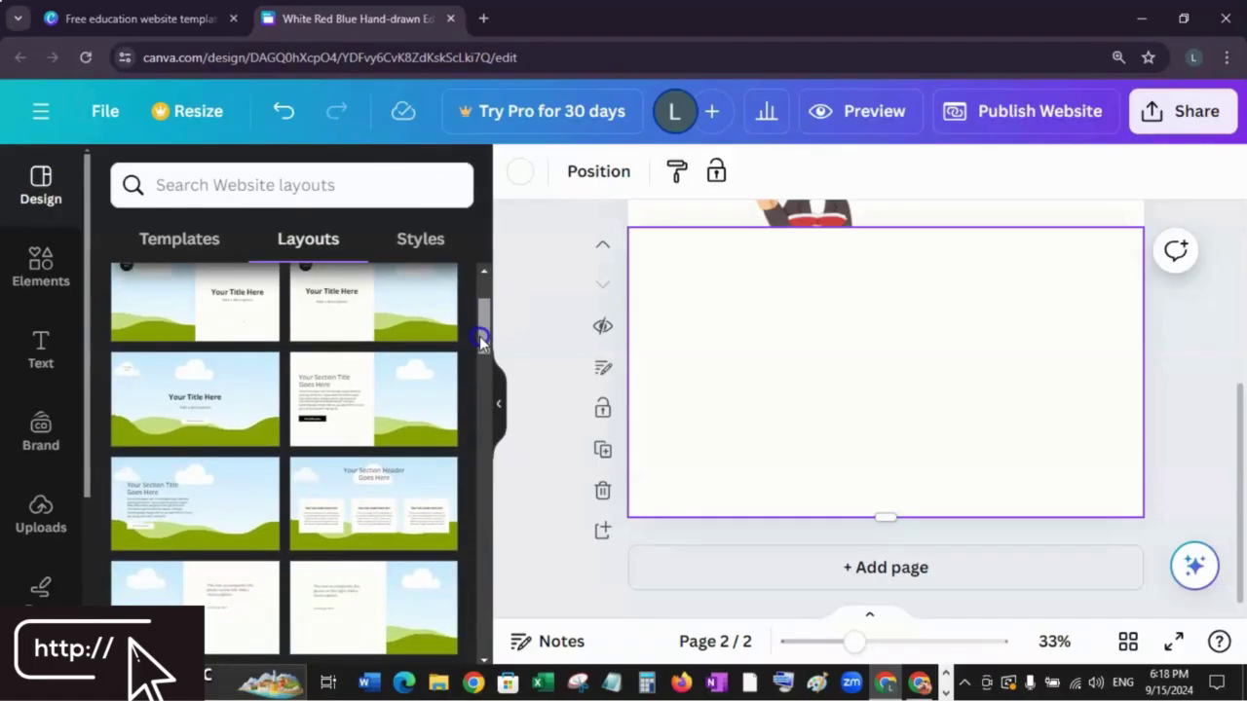
left_click(232, 417)
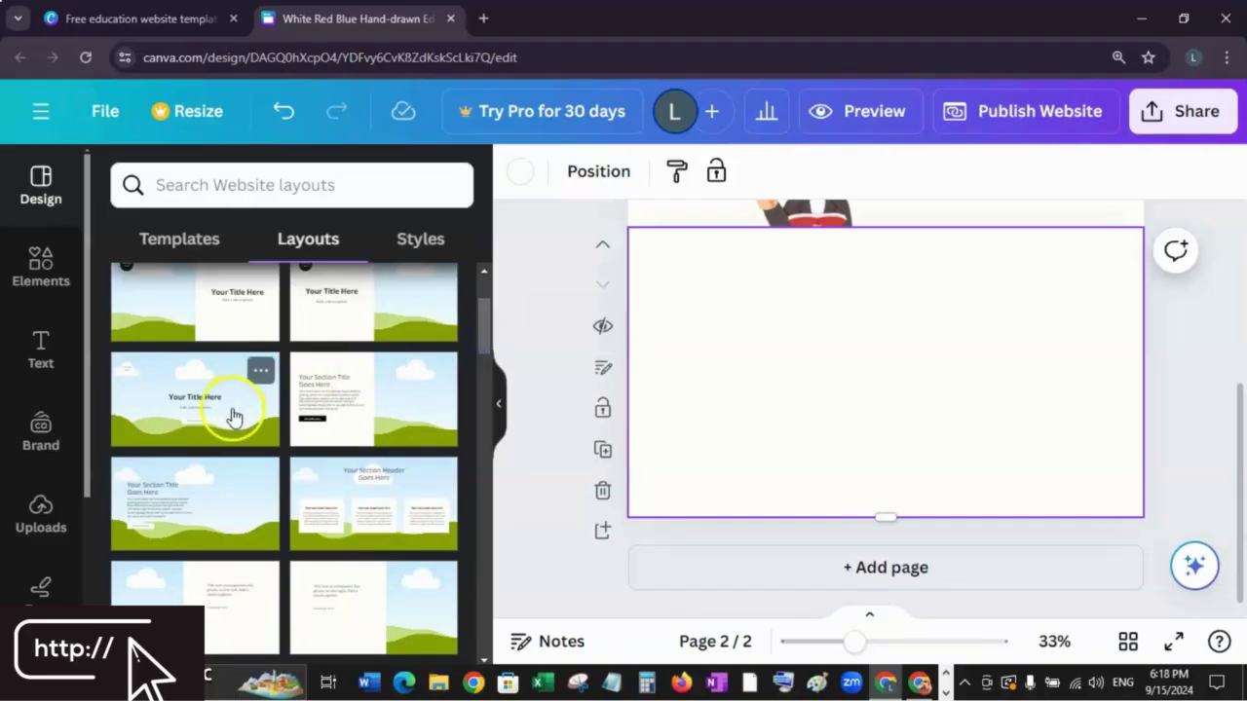
Add pages 3 and 4, applying the three-card "Your Section Header Goes Here" landscape layout to both
left_click(951, 569)
scroll(370, 429, "down", 2)
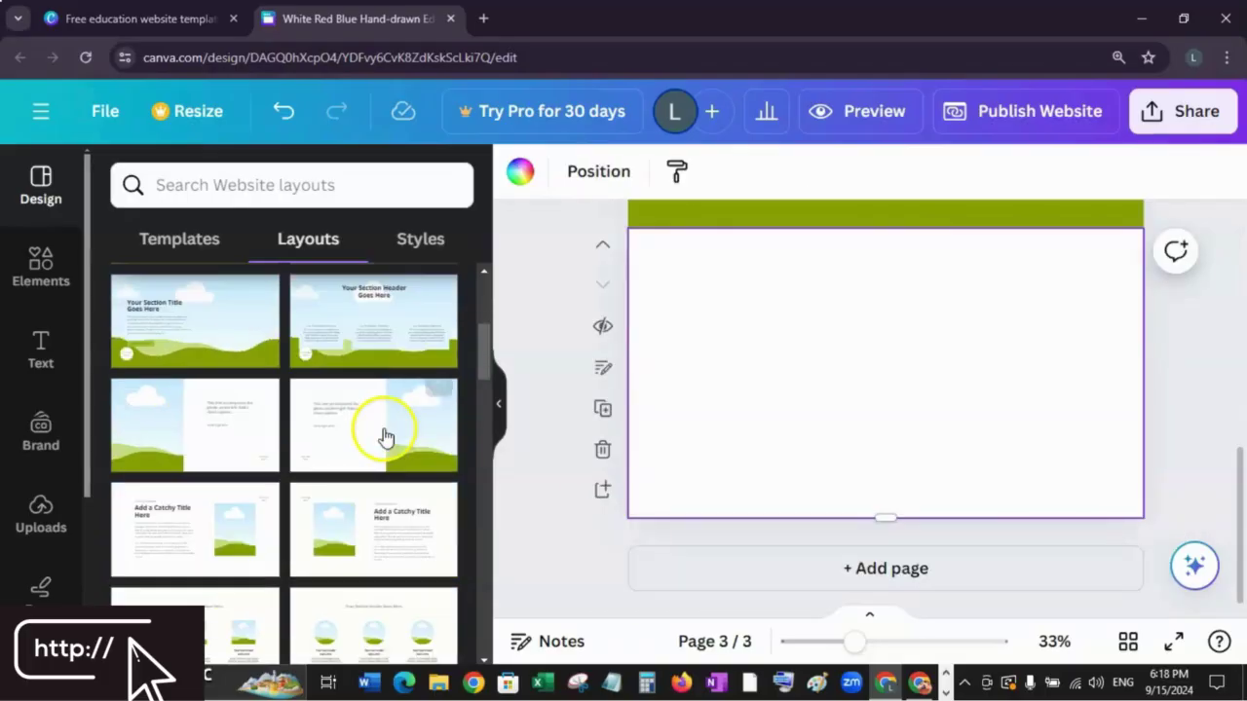
left_click(345, 308)
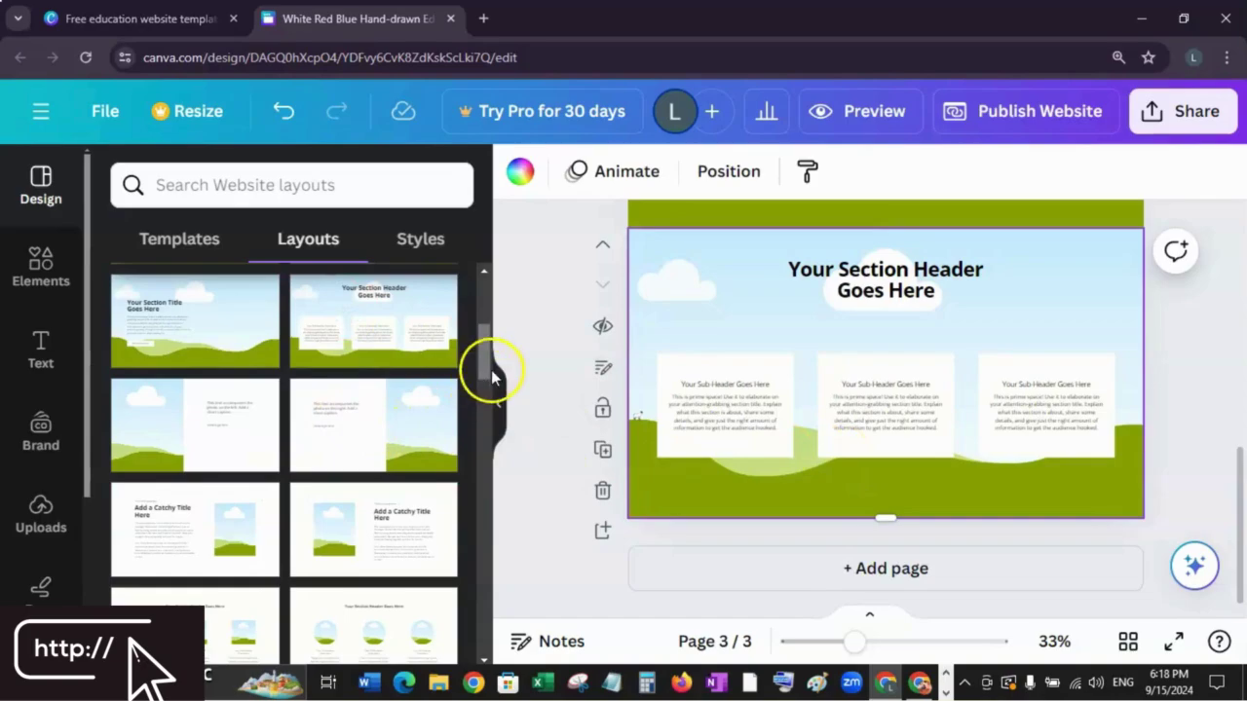
left_click(824, 584)
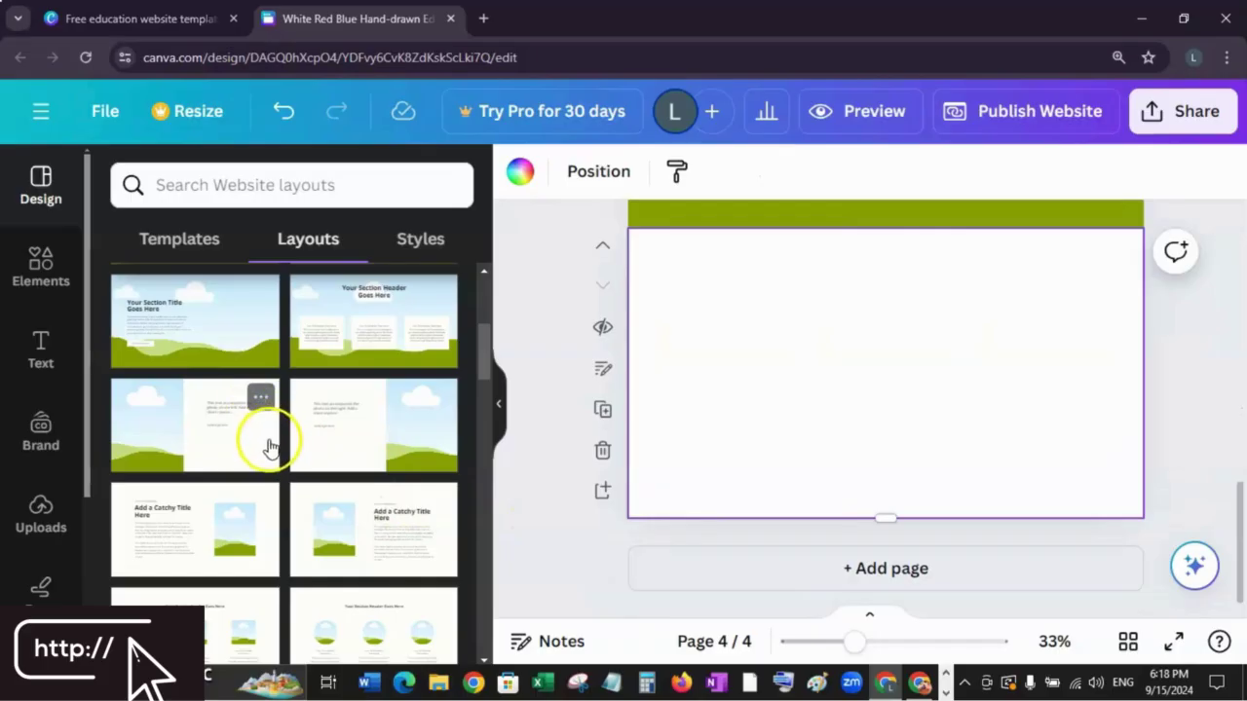
left_click(368, 336)
Add a fifth page and apply the layout with a big-words text block beside a portrait landscape picture
left_click(835, 564)
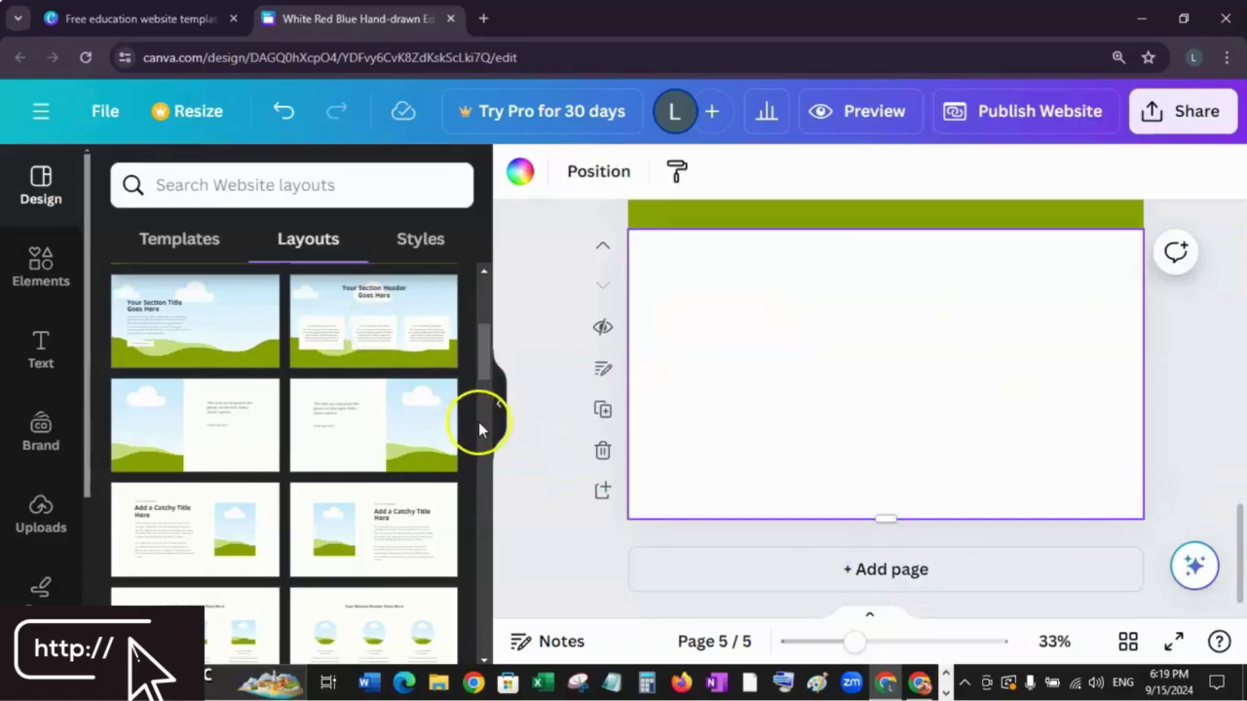
scroll(371, 526, "down", 5)
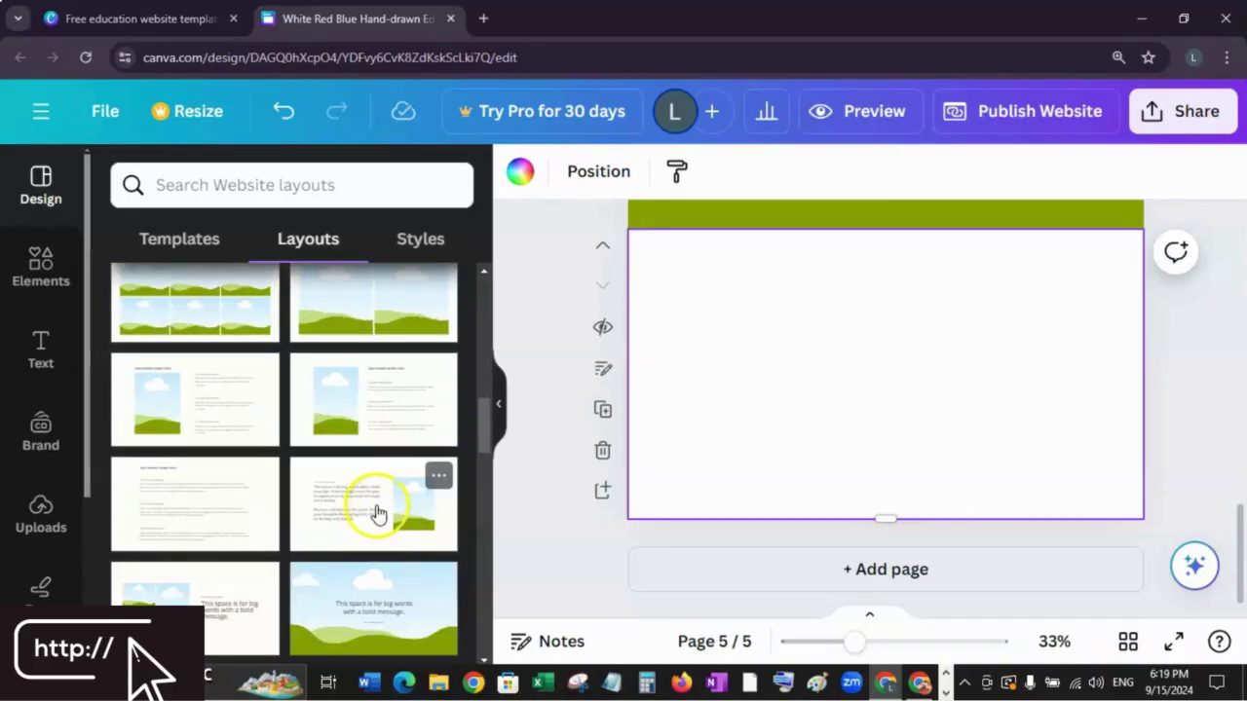
scroll(379, 514, "down", 2)
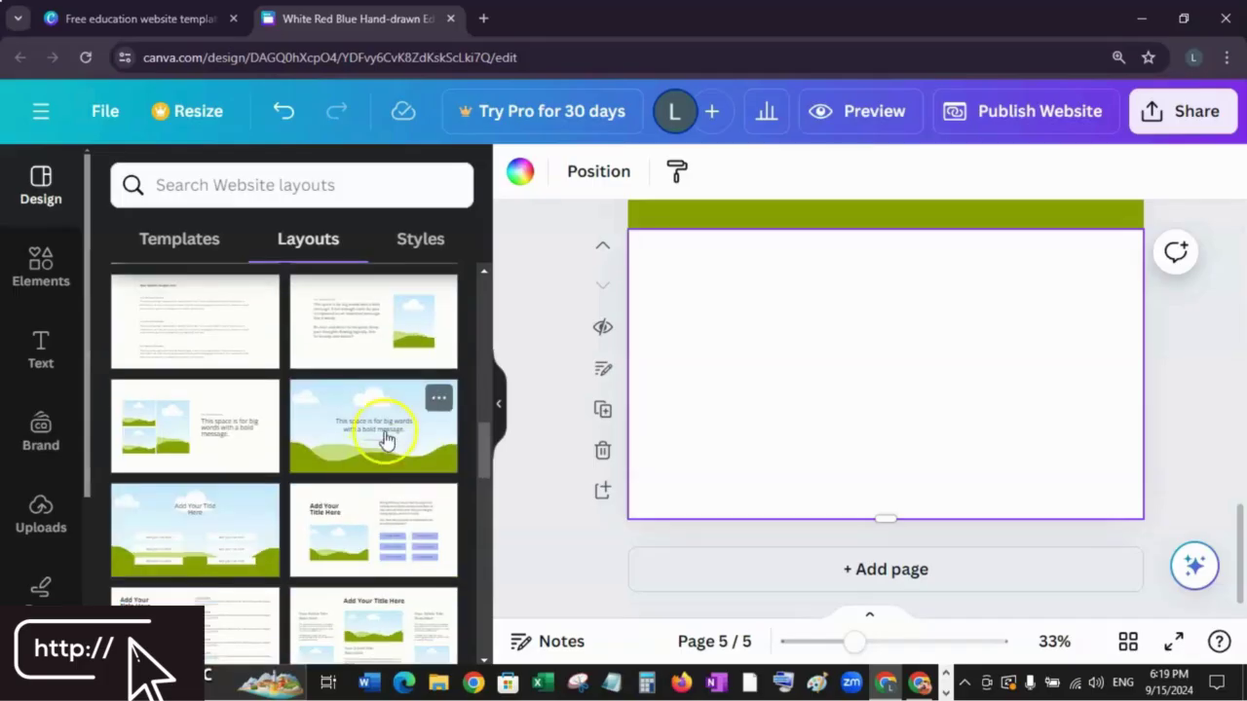
left_click(357, 321)
Move the "Your Title Here" title and description group up to the top centre of page 2
scroll(950, 417, "up", 6)
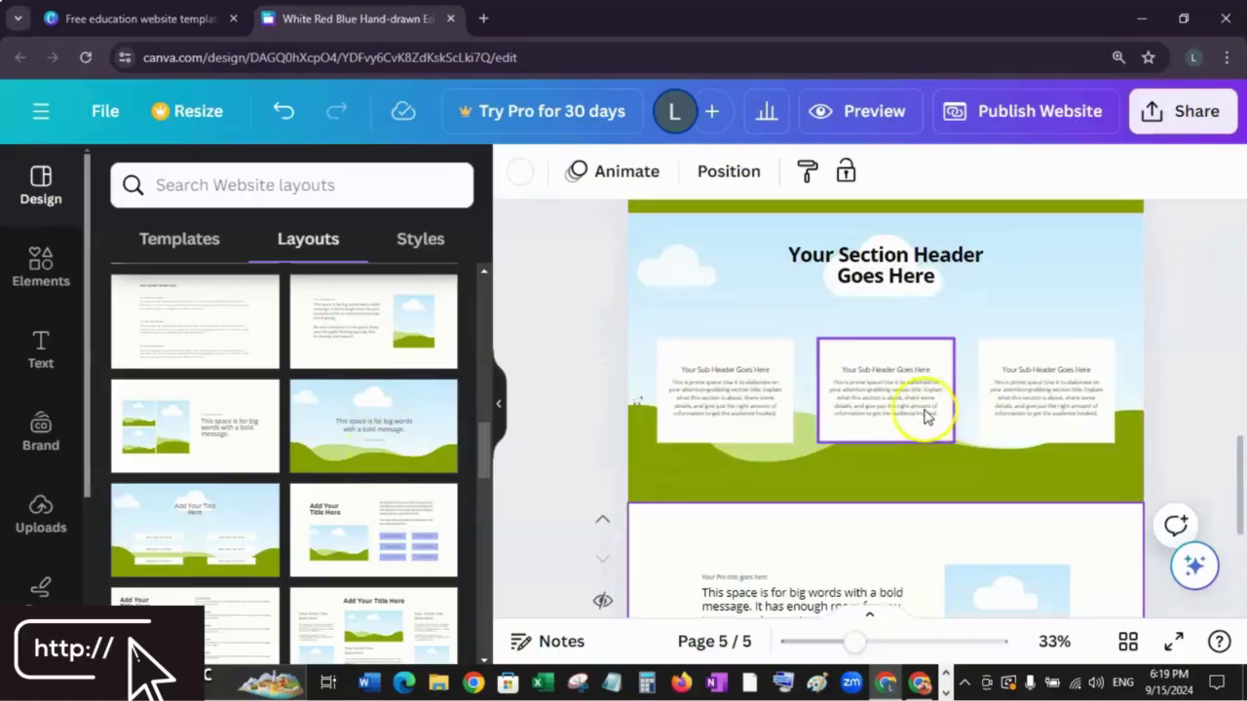
scroll(993, 341, "up", 4)
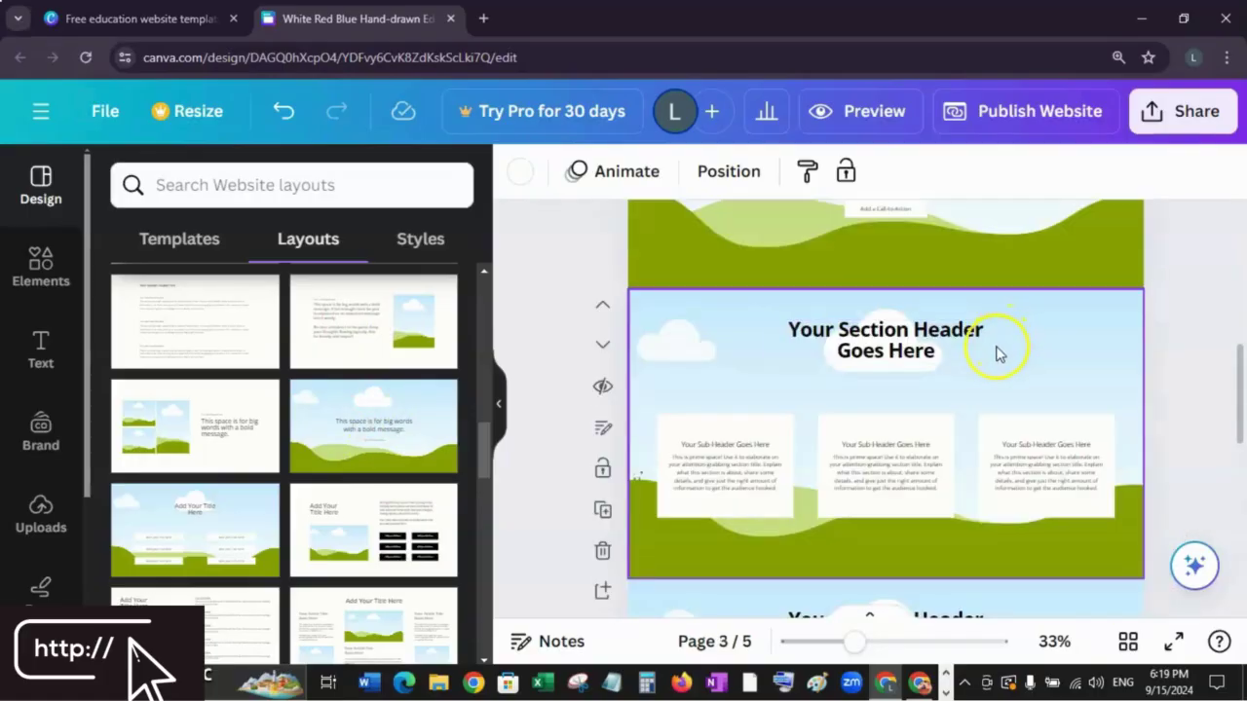
scroll(998, 353, "up", 3)
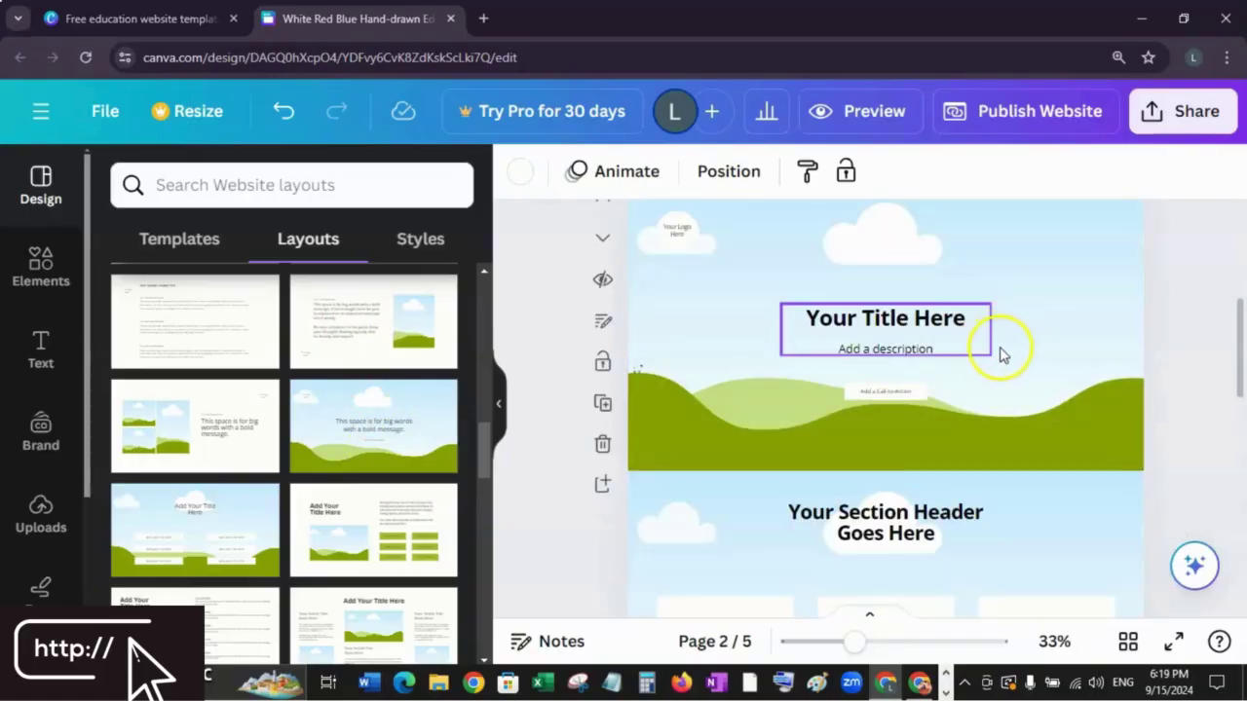
left_click_drag(932, 324, 922, 265)
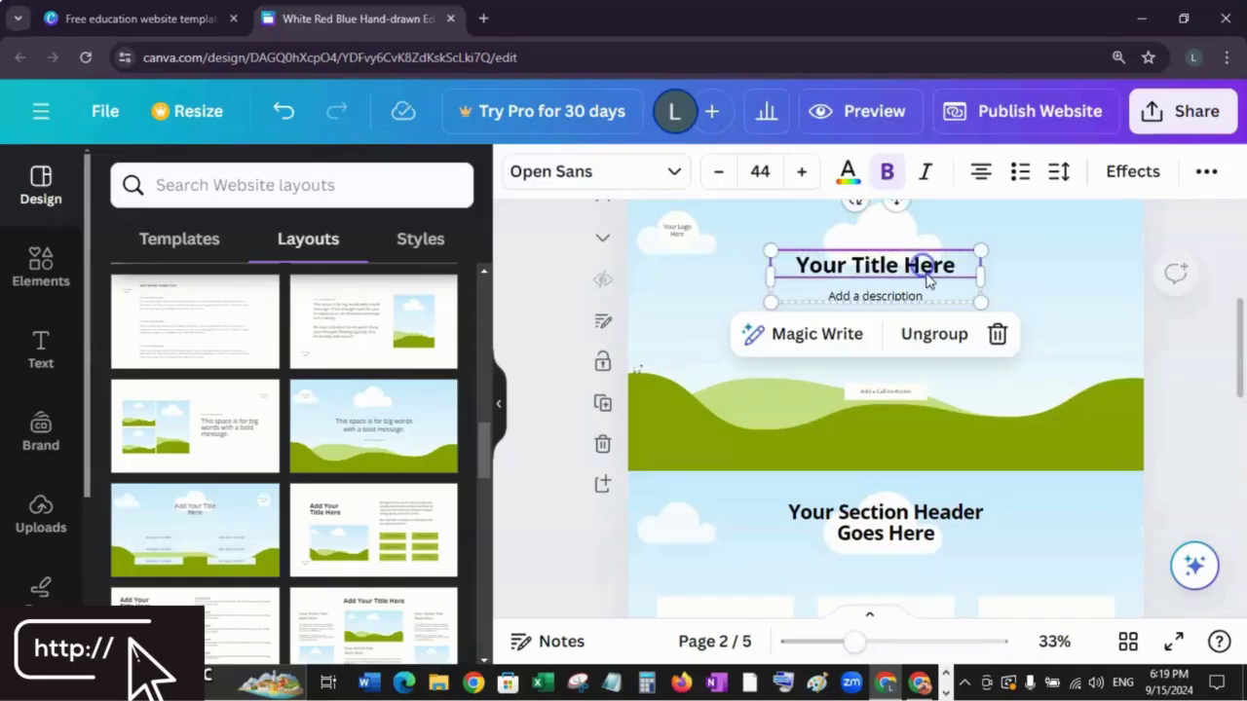
scroll(925, 280, "up", 1)
left_click_drag(918, 370, 925, 312)
double_click(924, 312)
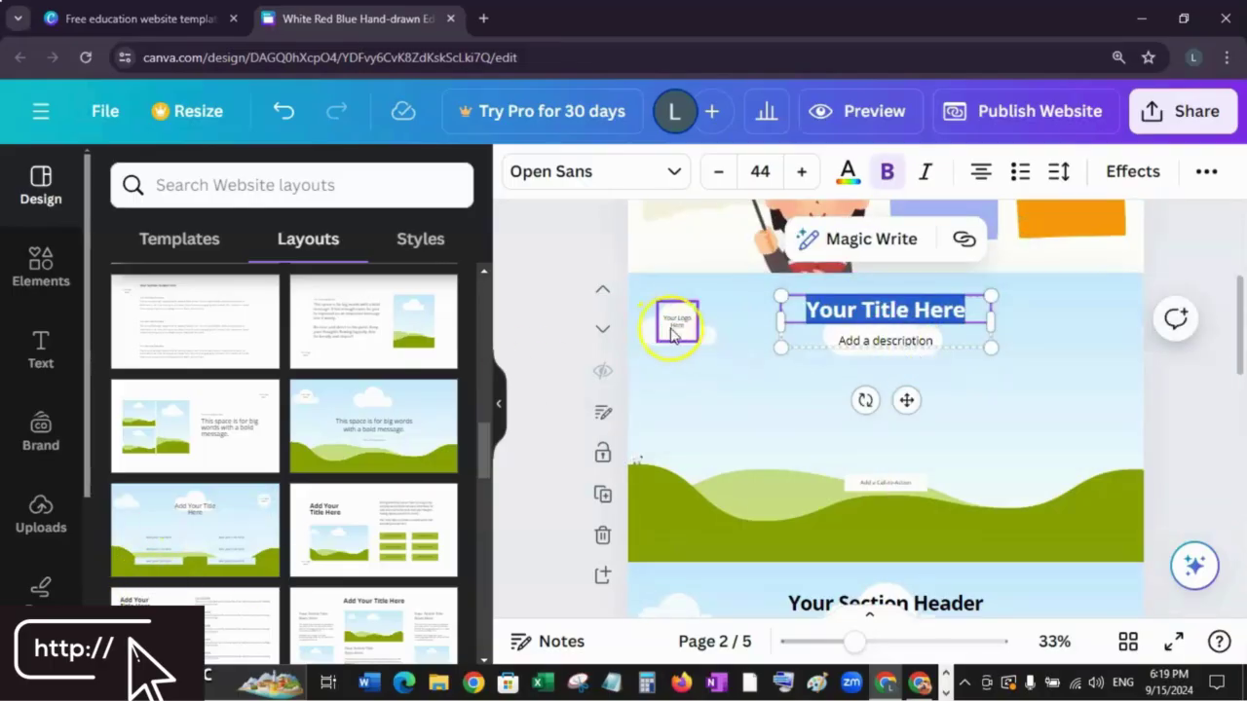
Find a free "classroom" photo and fill page 2's landscape background with the one showing rows of empty desks and a wall map
left_click(710, 443)
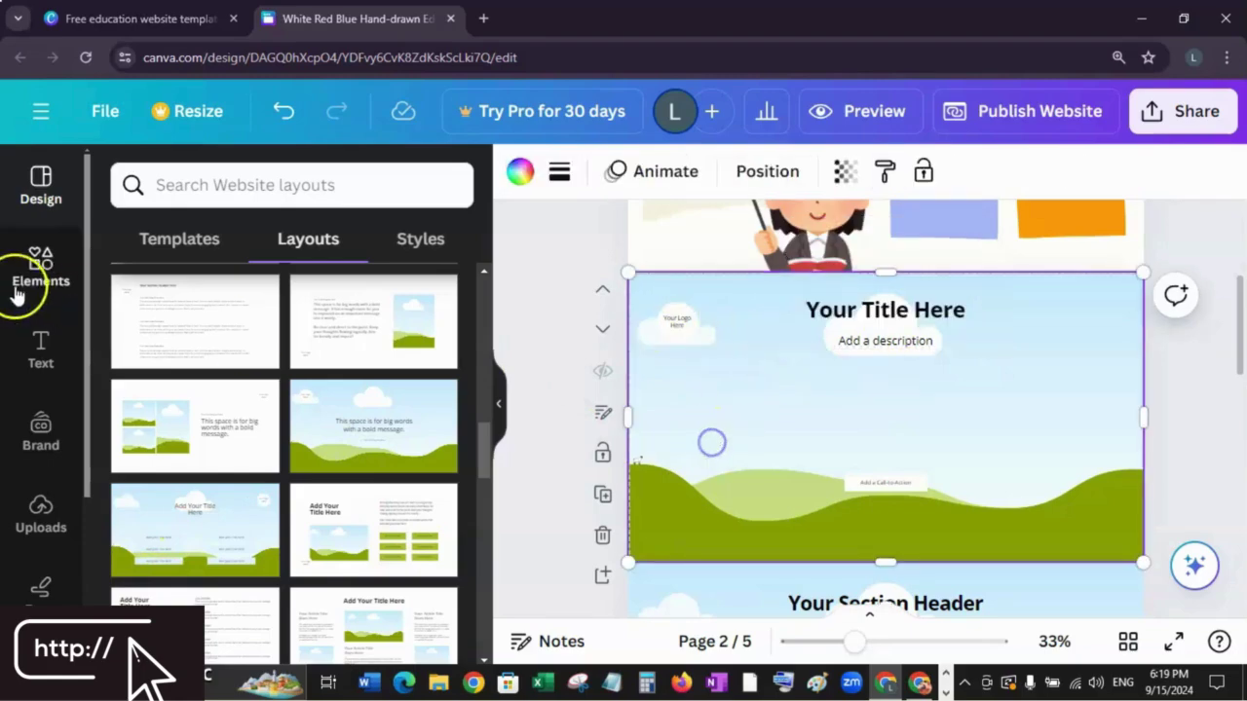
left_click(23, 275)
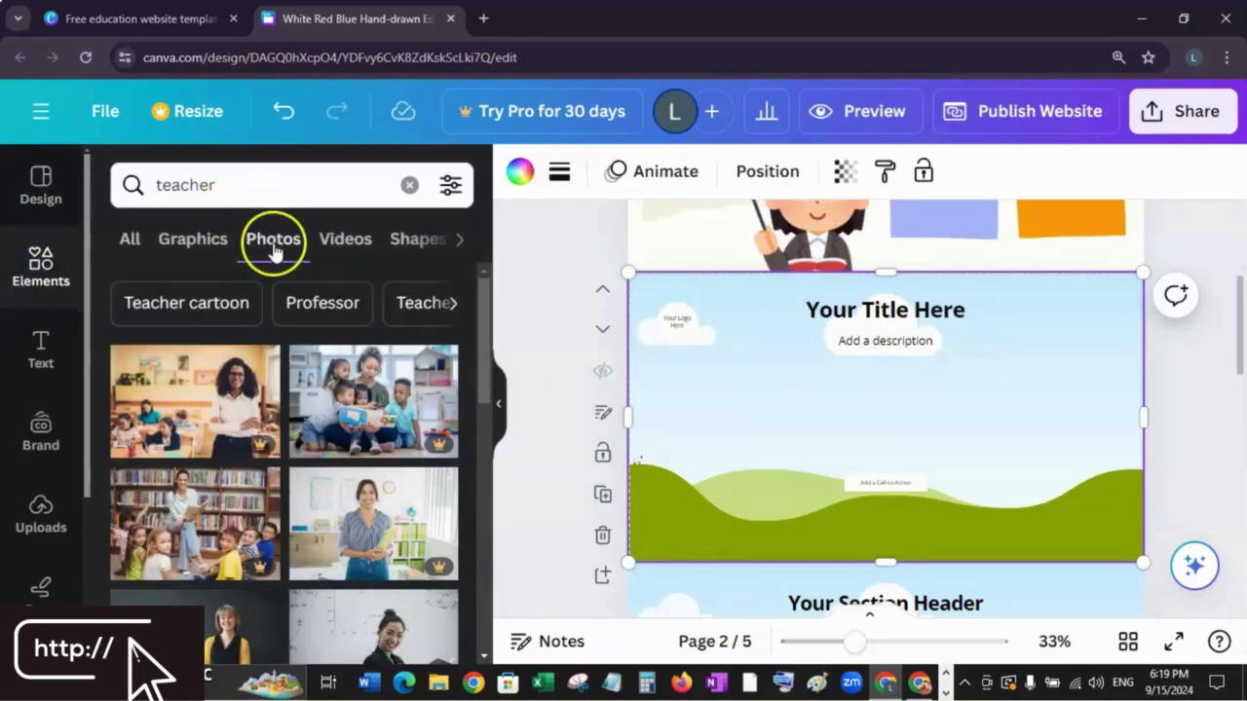
left_click(236, 188)
double_click(237, 188)
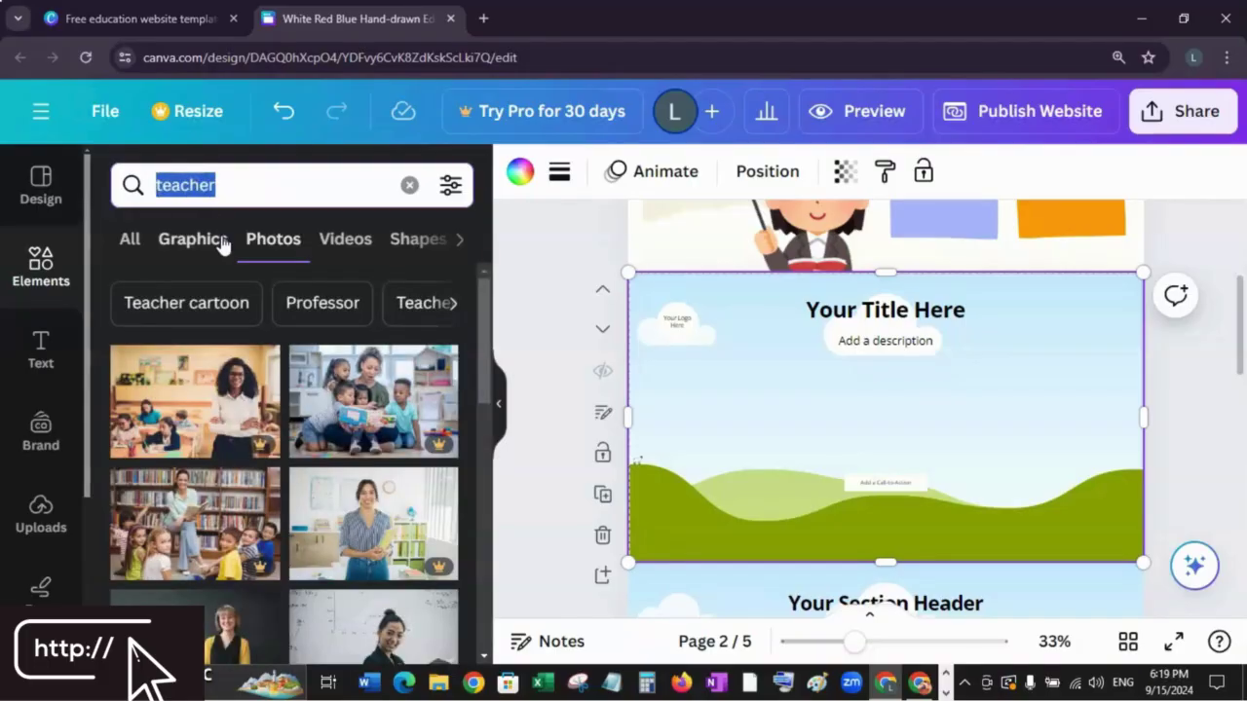
type("class")
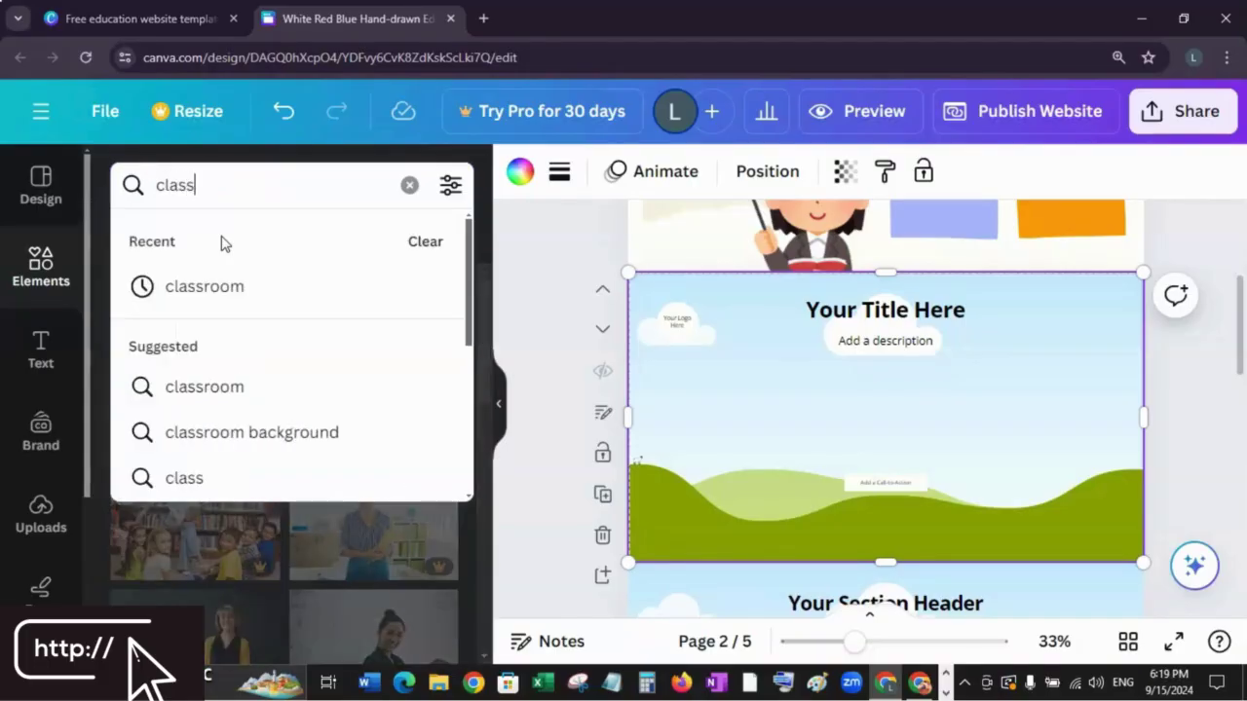
left_click(233, 285)
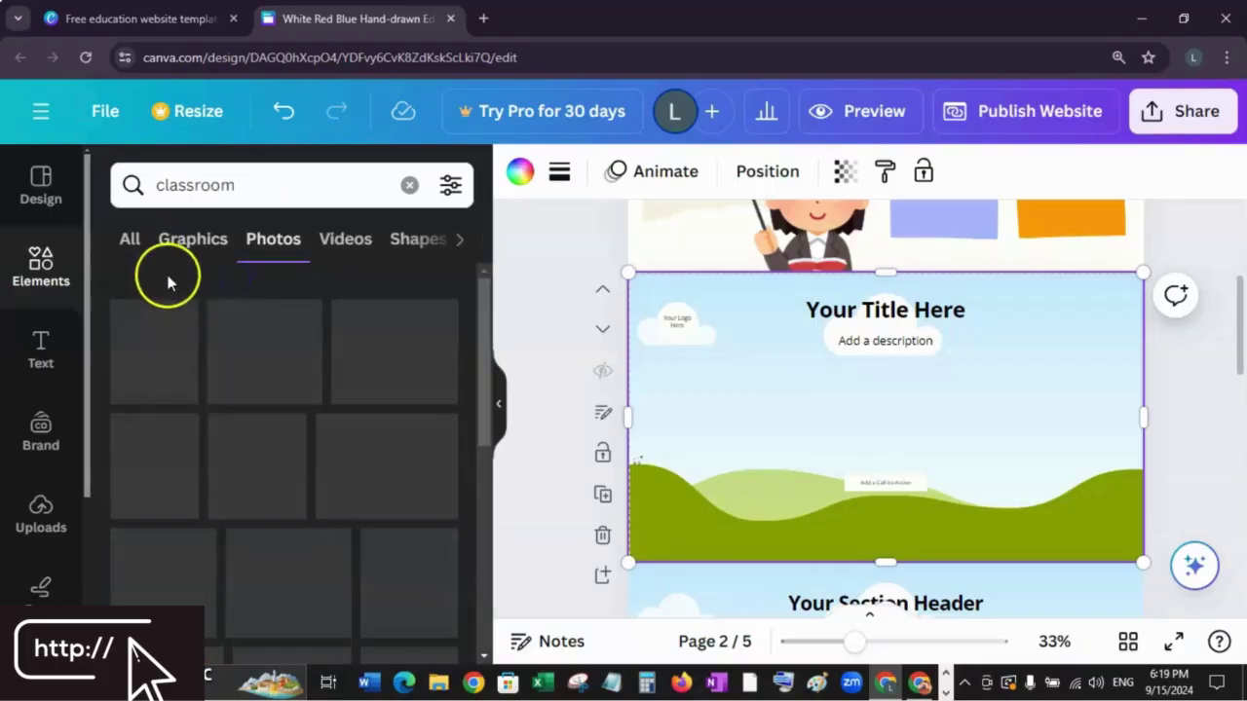
scroll(397, 443, "down", 2)
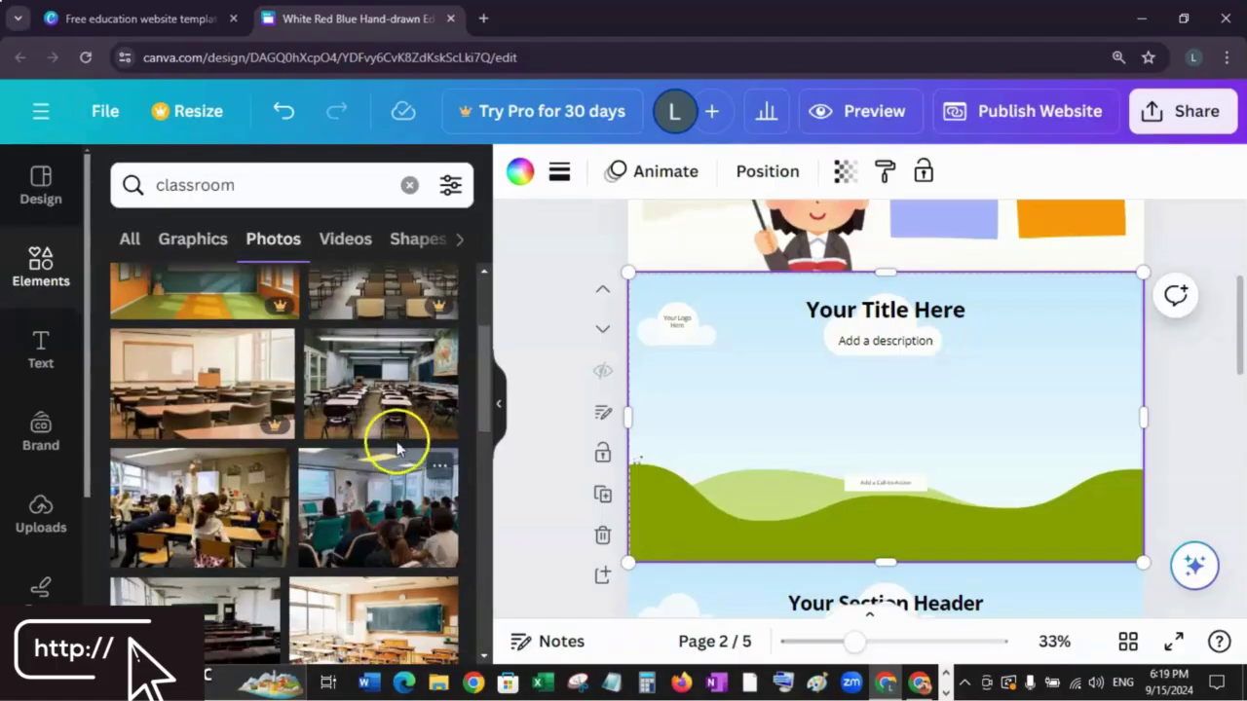
left_click(369, 403)
left_click_drag(771, 426, 760, 421)
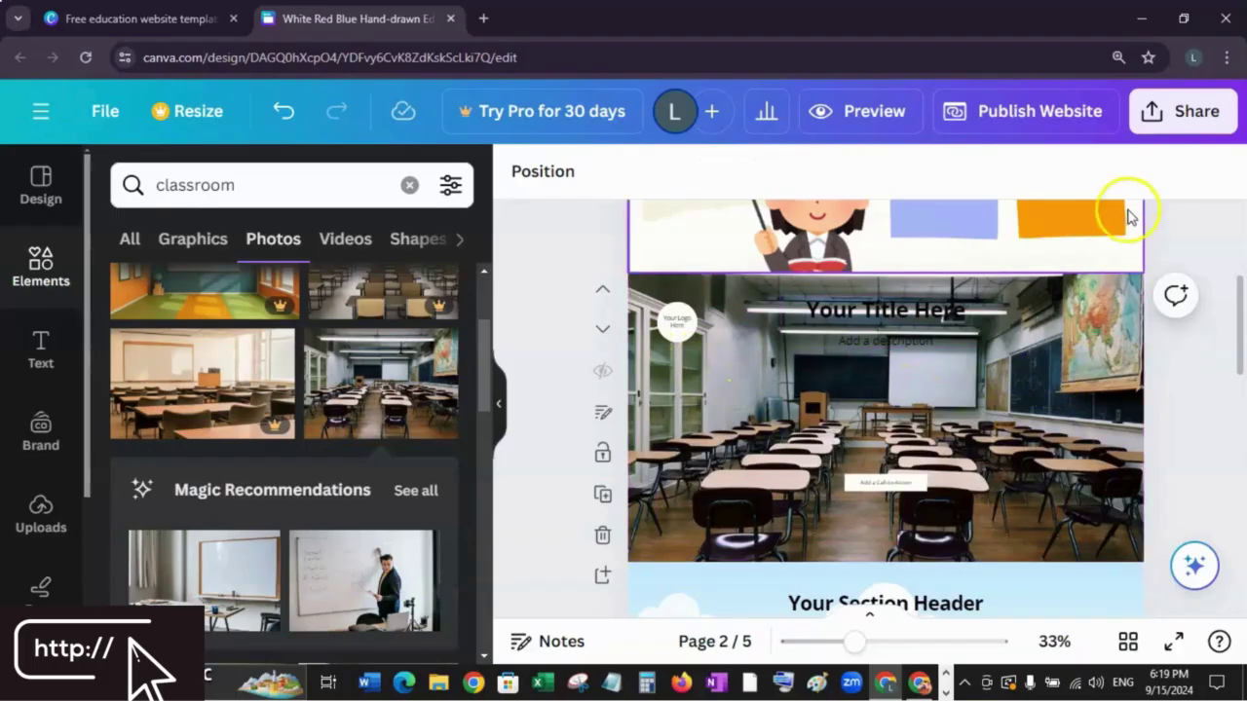
Fade the classroom background photo on page 2 by lowering its transparency value
left_click(1075, 392)
left_click(1052, 173)
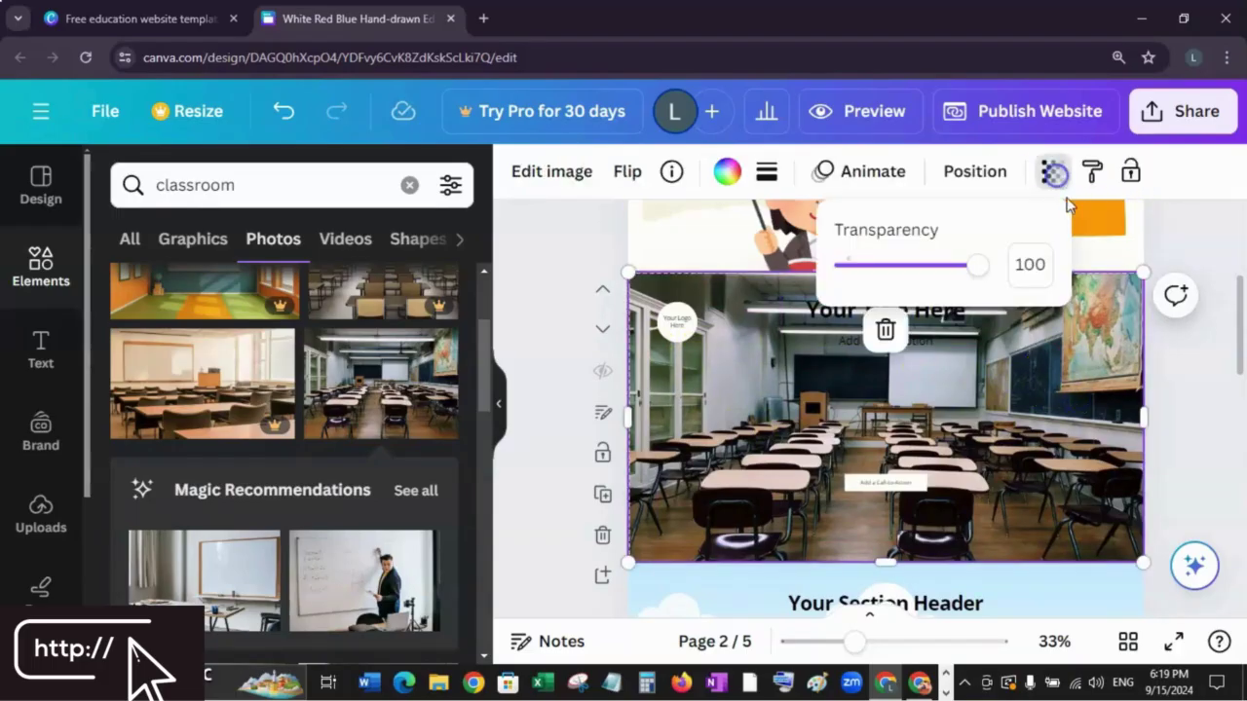
left_click_drag(980, 265, 901, 283)
Replace the "Your Title Here" heading on page 2 with "Class Schedule"
left_click(828, 317)
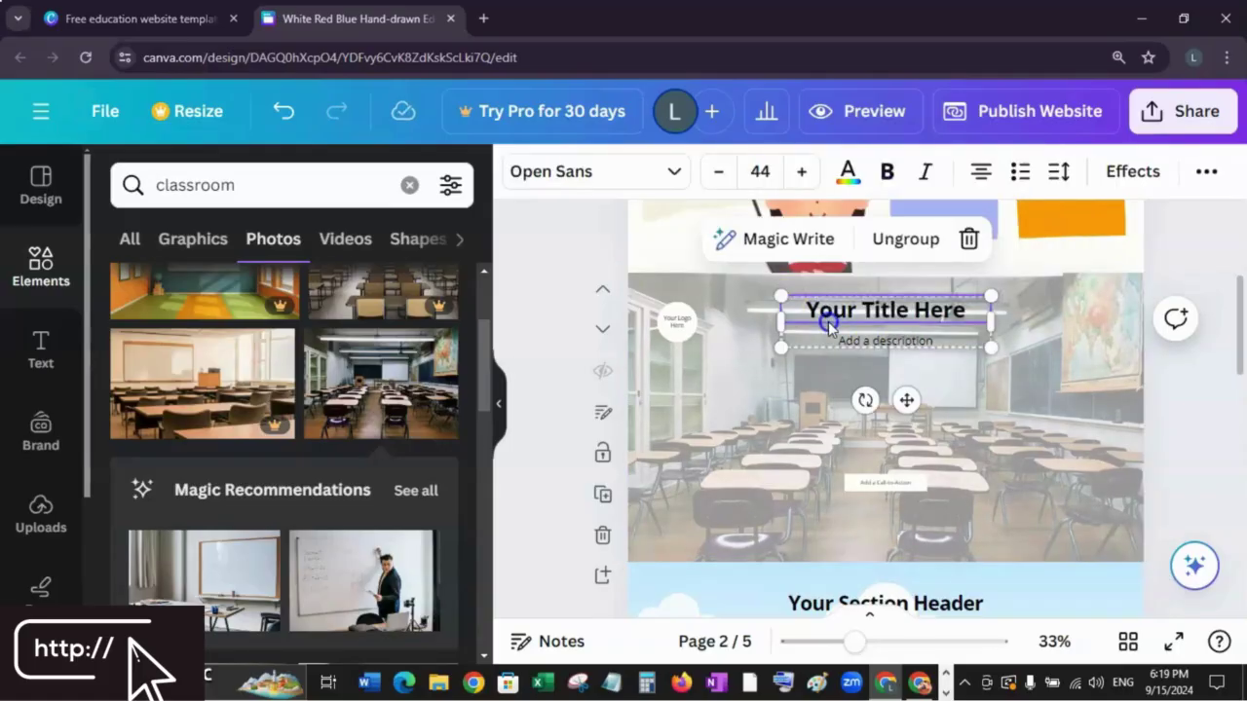
left_click(827, 316)
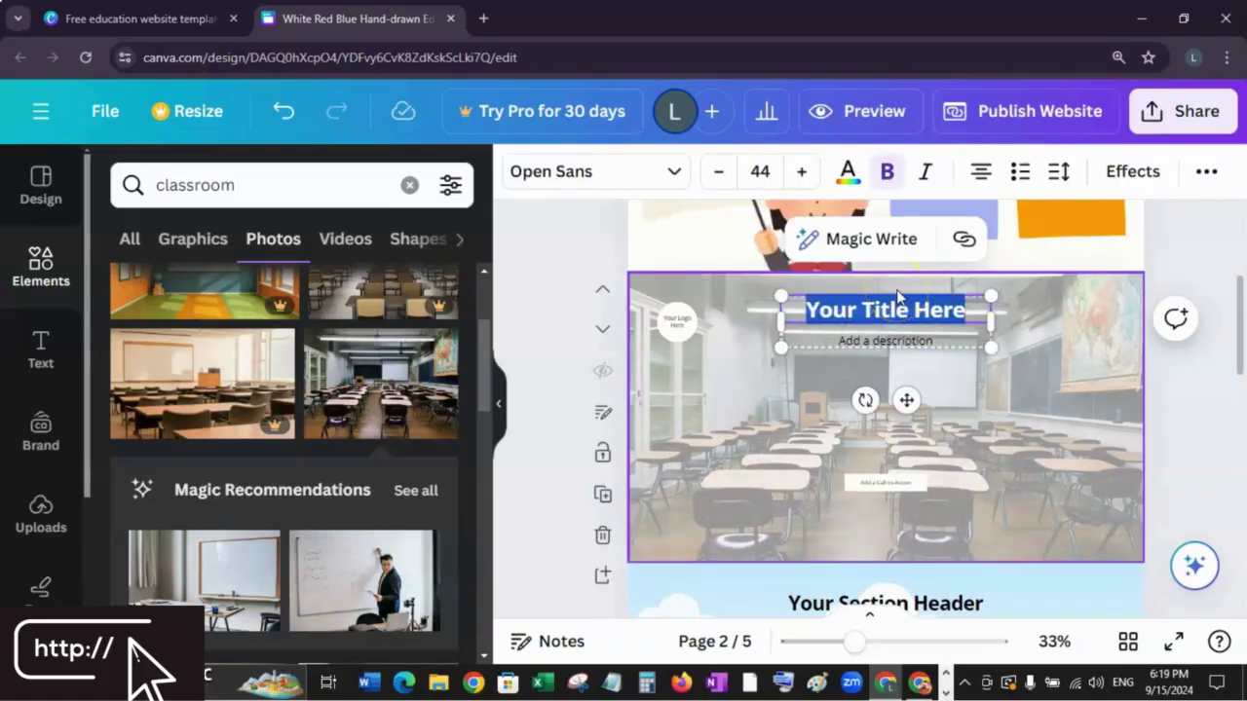
type("Class Sc")
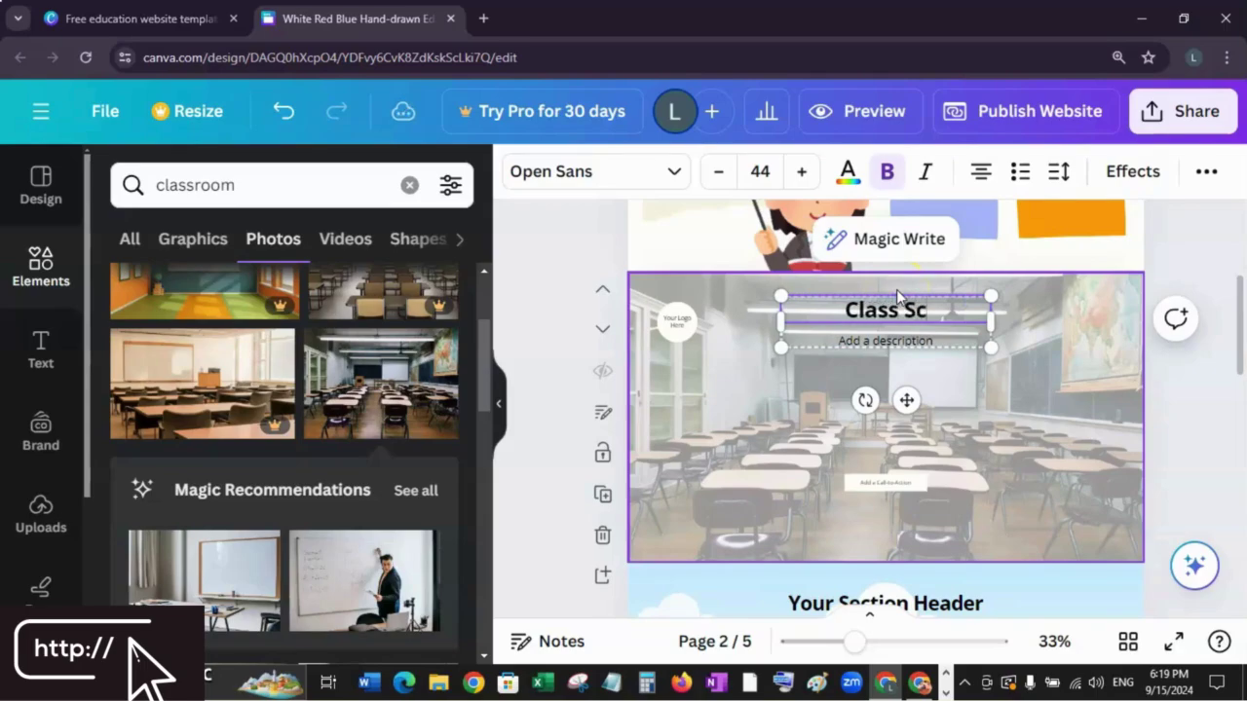
type("hedule")
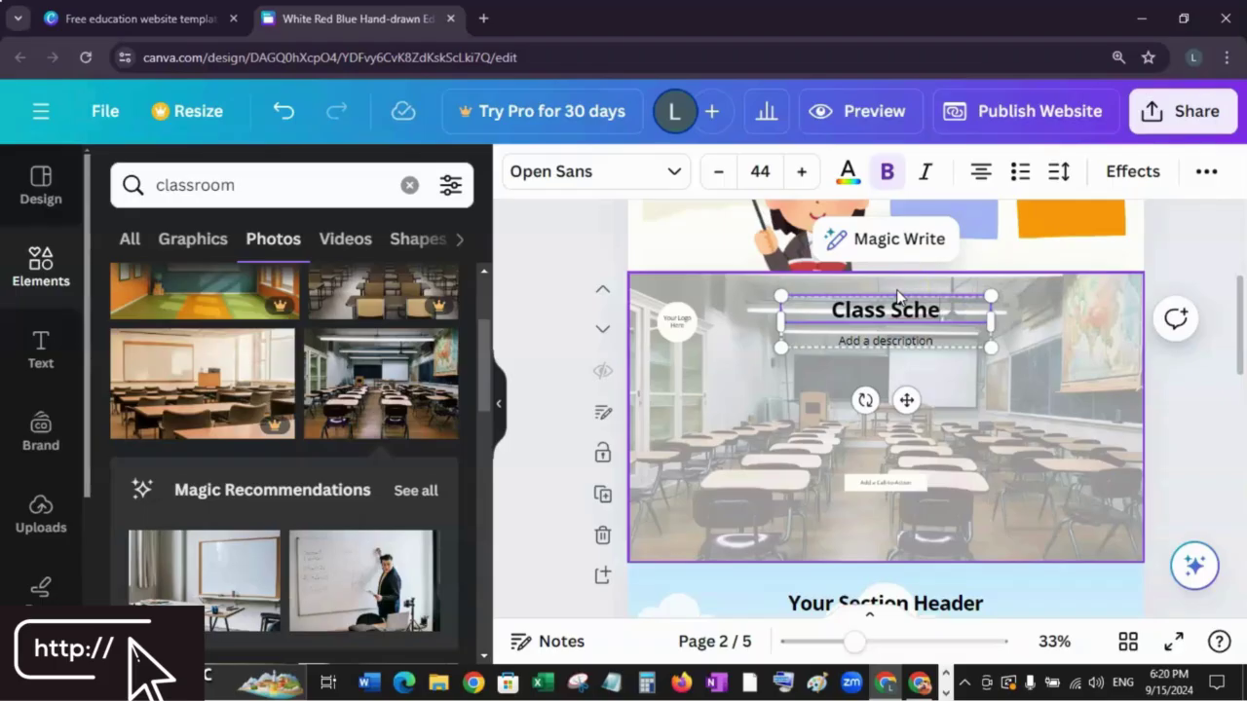
Delete the "Add a description" text and the "Your Logo Here" placeholder with its white circle from page 2
left_click(922, 334)
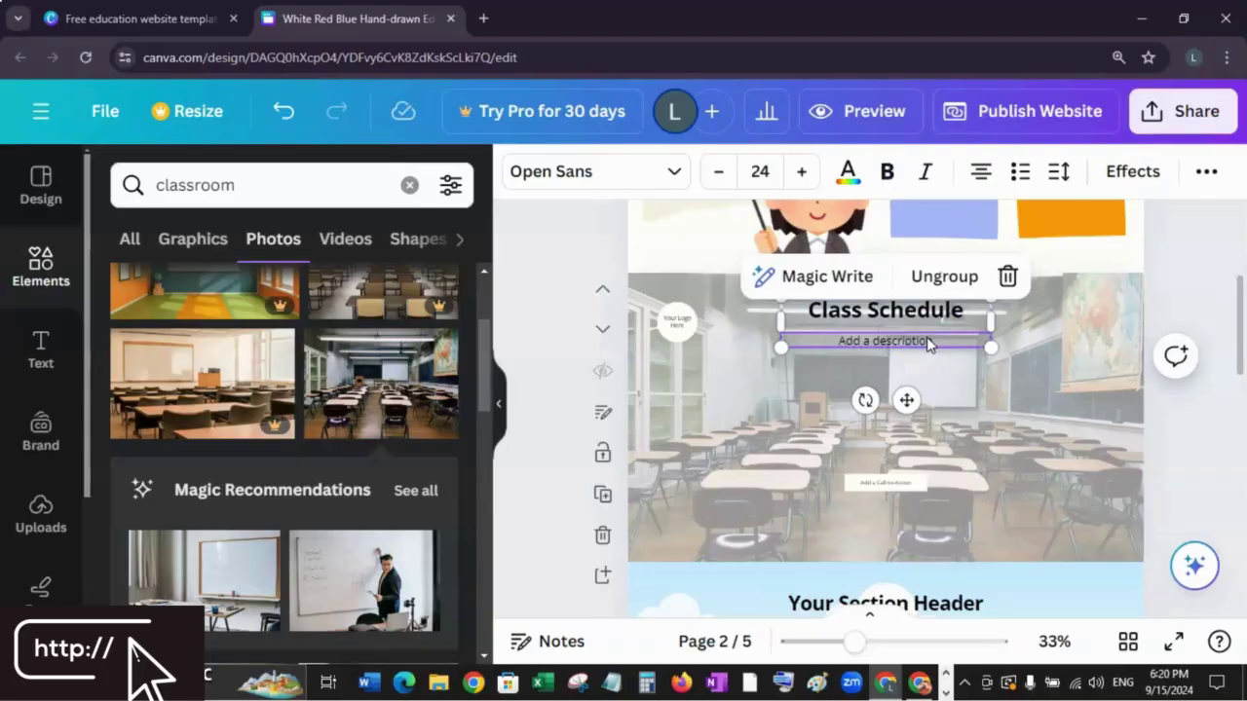
left_click(746, 345)
left_click(668, 328)
left_click(674, 336)
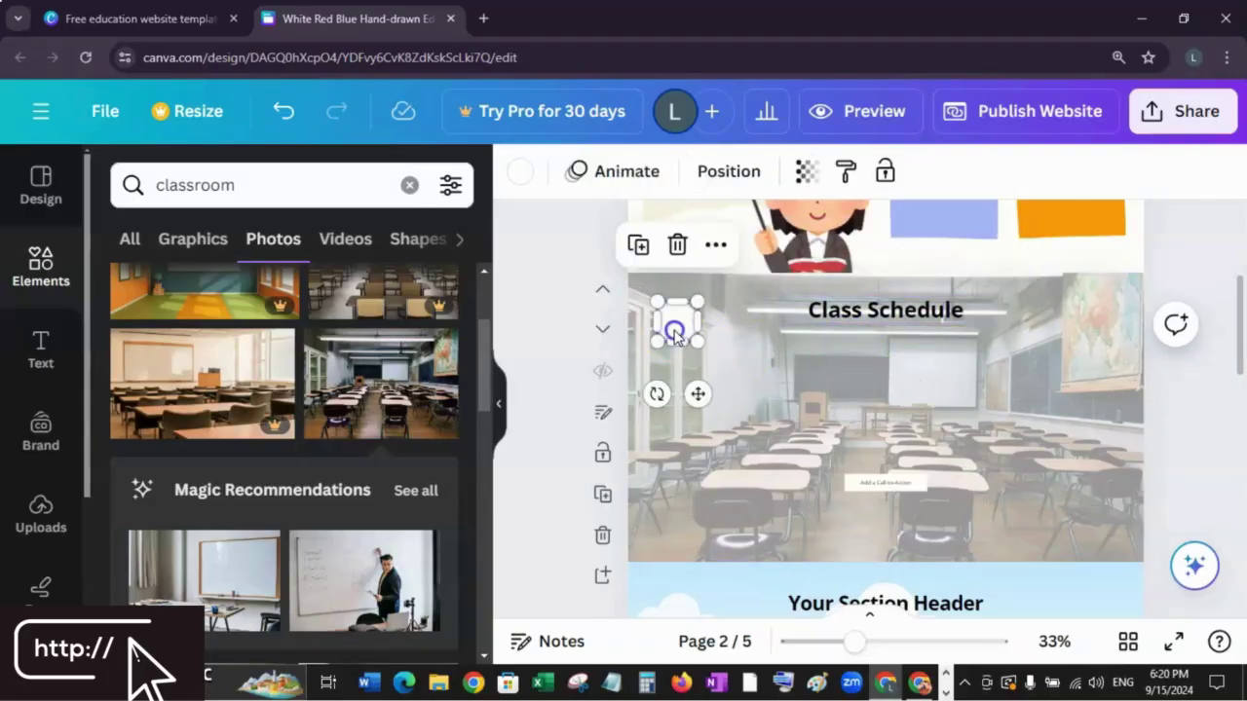
key("Delete")
Link the "Class Schedule" text on the home page's red card to the document page "2 - Untitled"
scroll(1096, 400, "up", 3)
scroll(1094, 399, "down", 3)
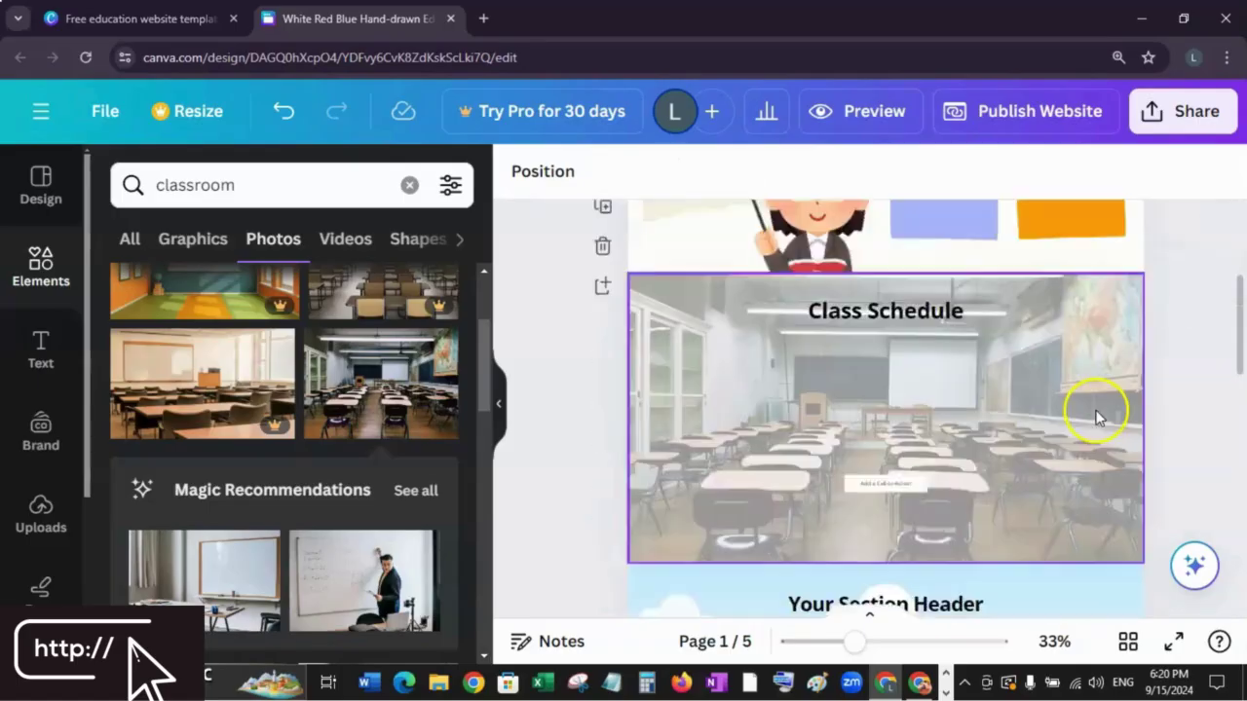
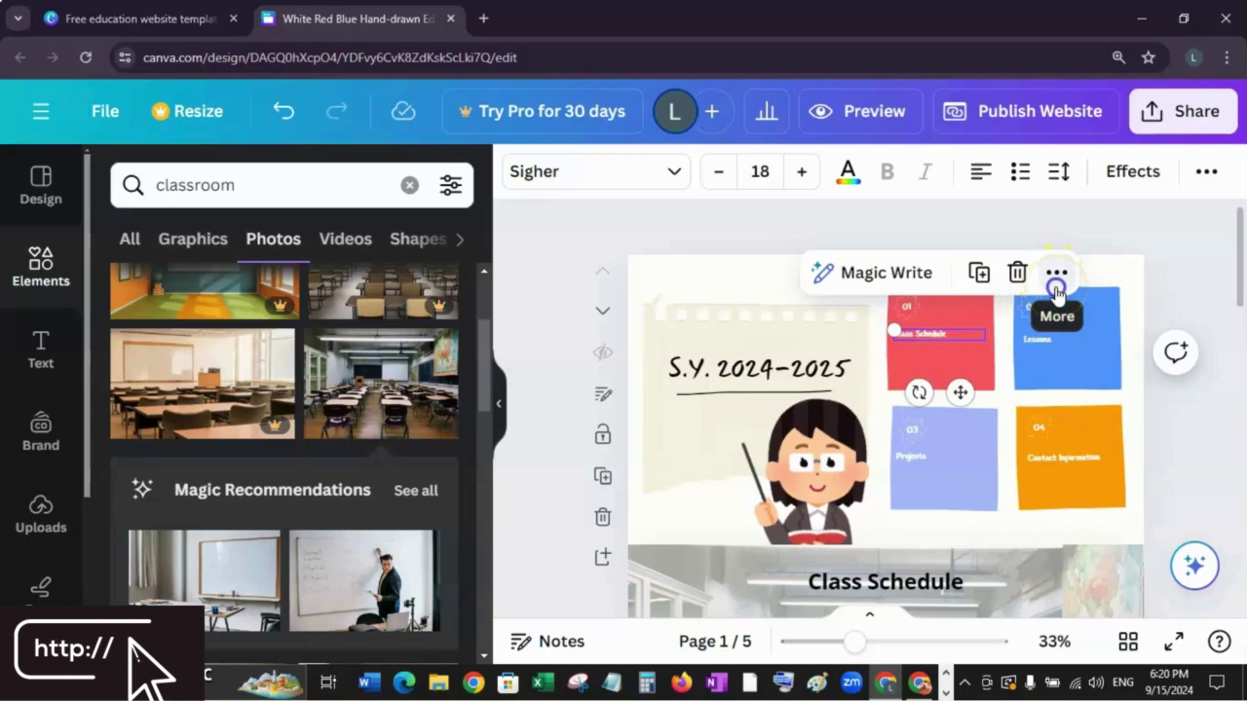
left_click(1056, 292)
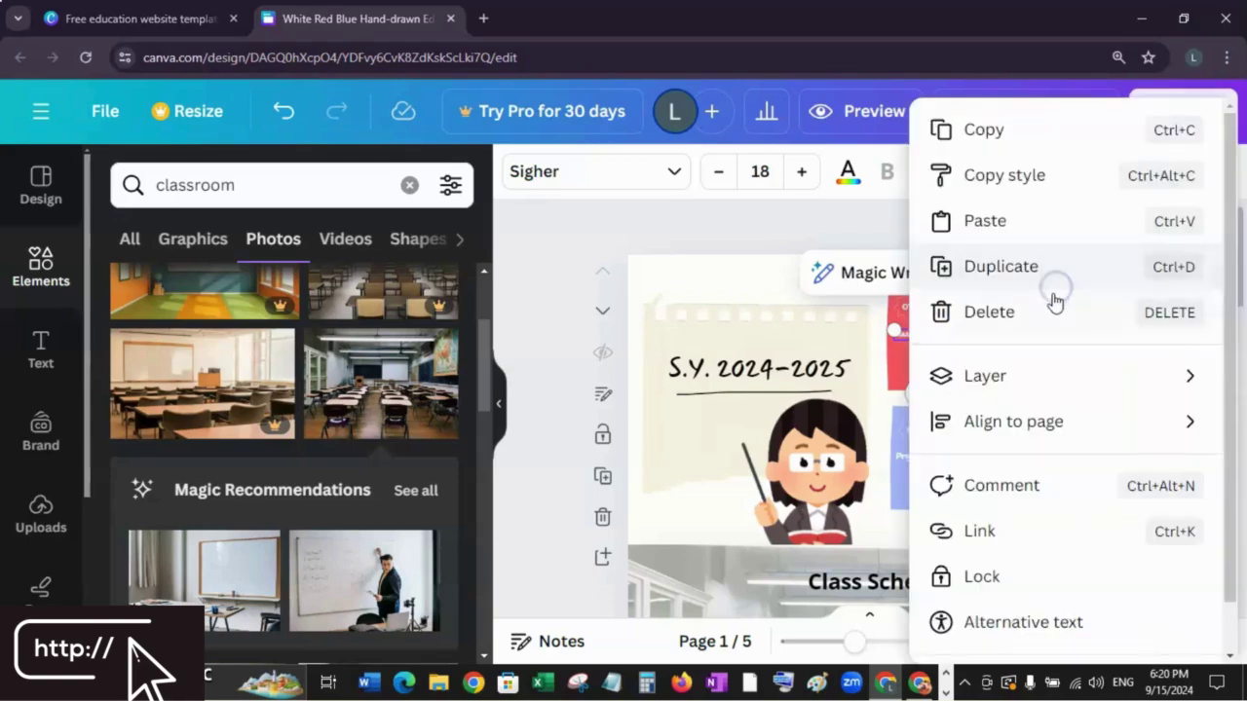
left_click(1090, 534)
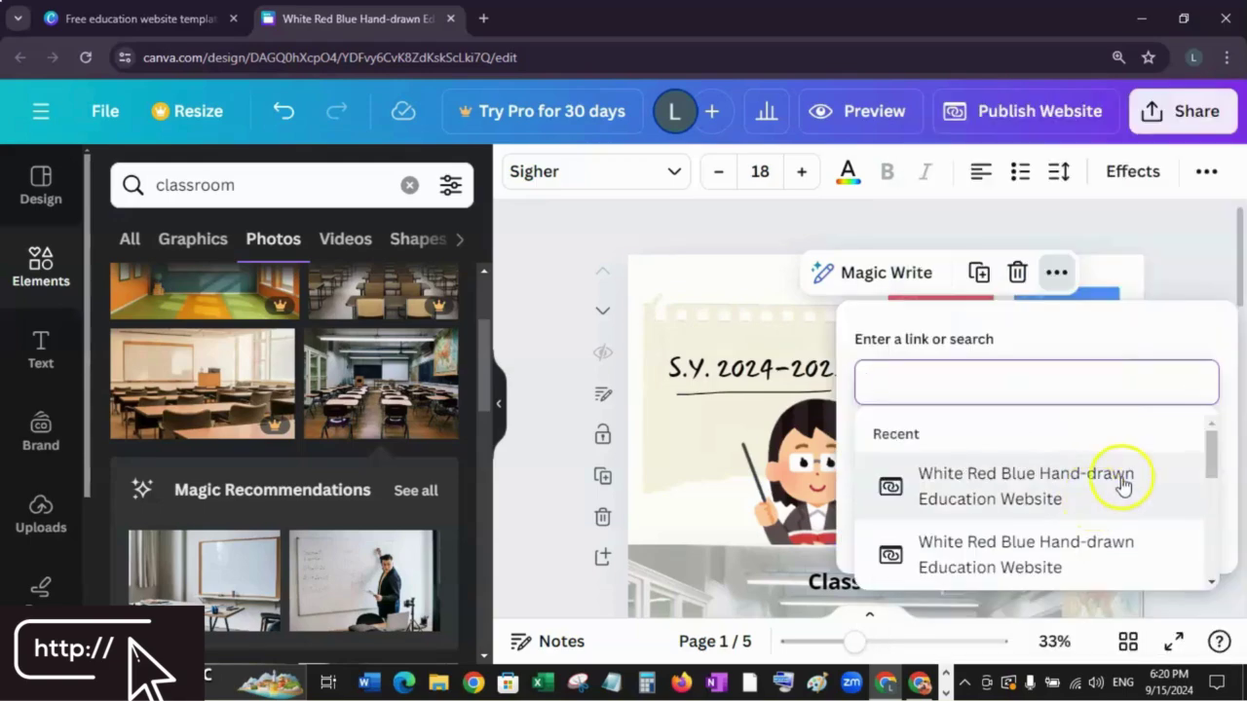
left_click_drag(1208, 454, 1216, 542)
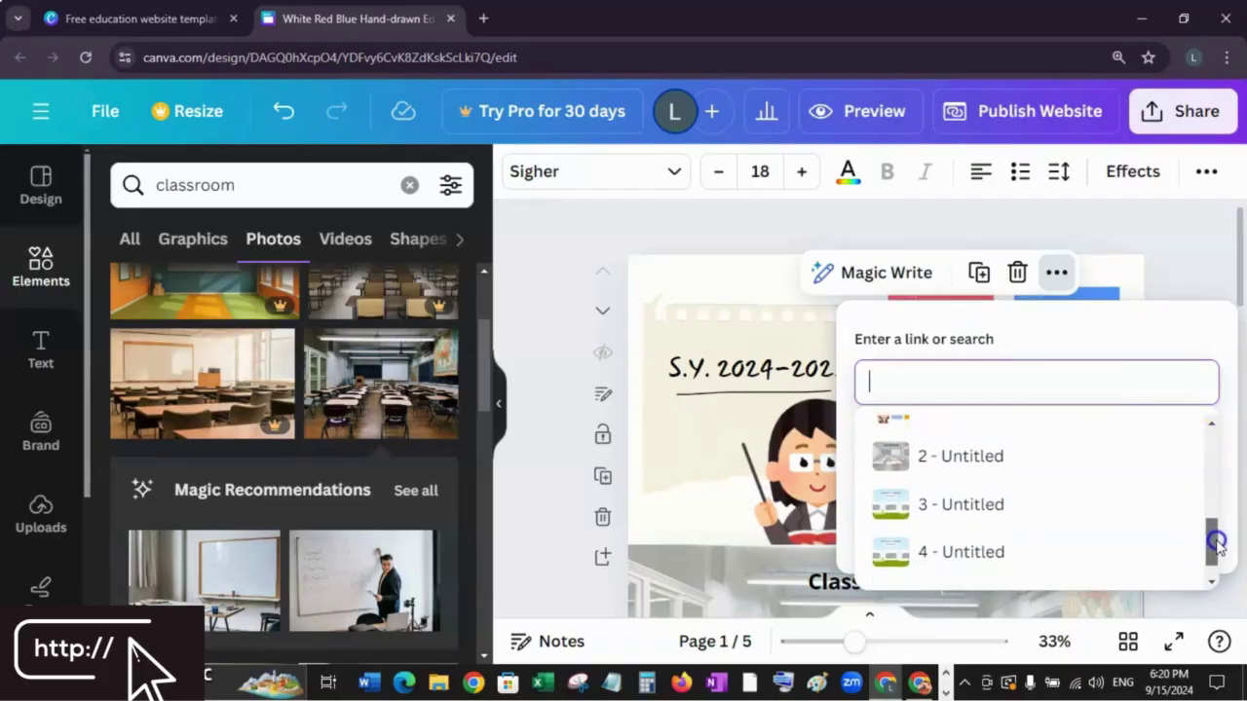
left_click(921, 466)
left_click(1176, 513)
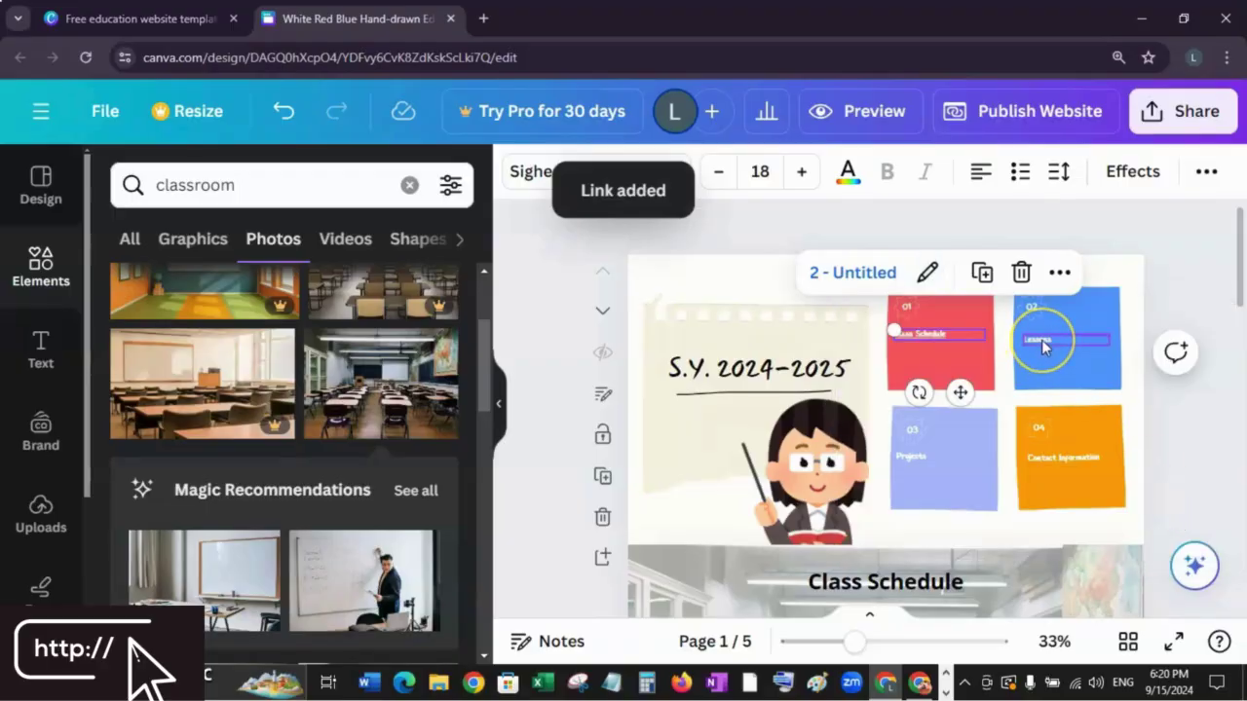
Link the "Lessons" text on the home page's blue card to the document page "3 - Untitled"
left_click(1040, 341)
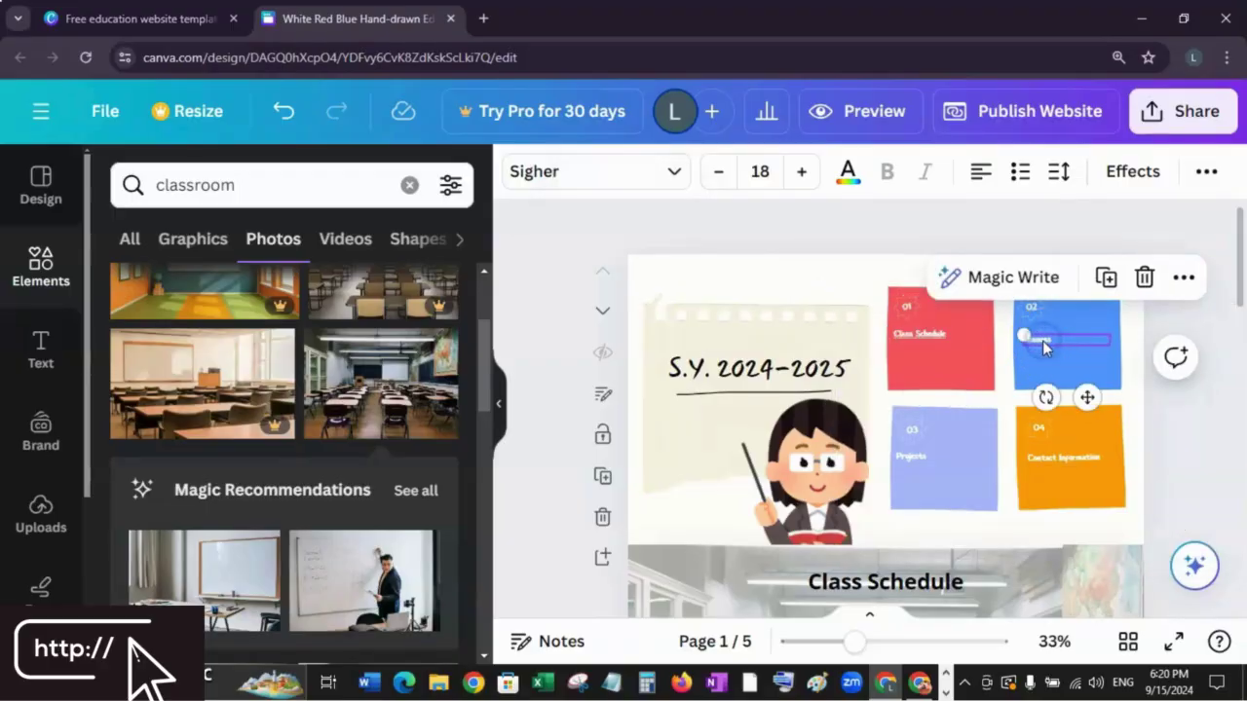
left_click(1052, 339)
left_click(1085, 342)
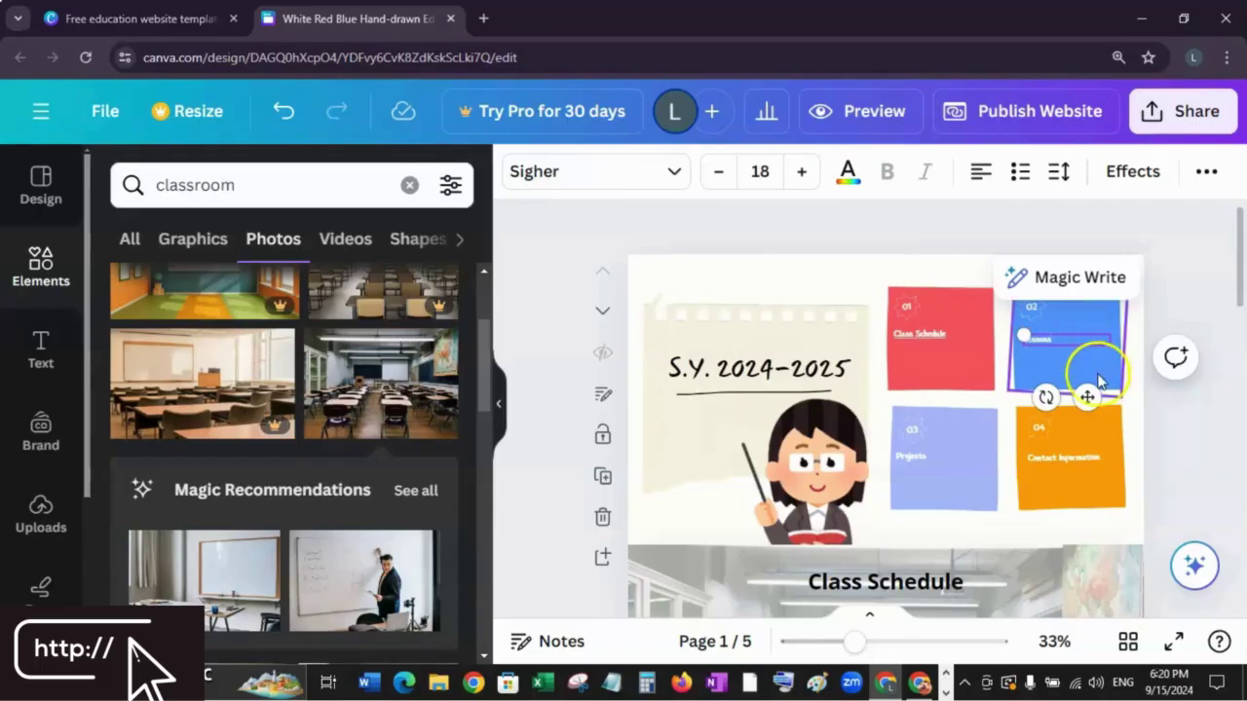
left_click(1087, 341)
left_click(1087, 341)
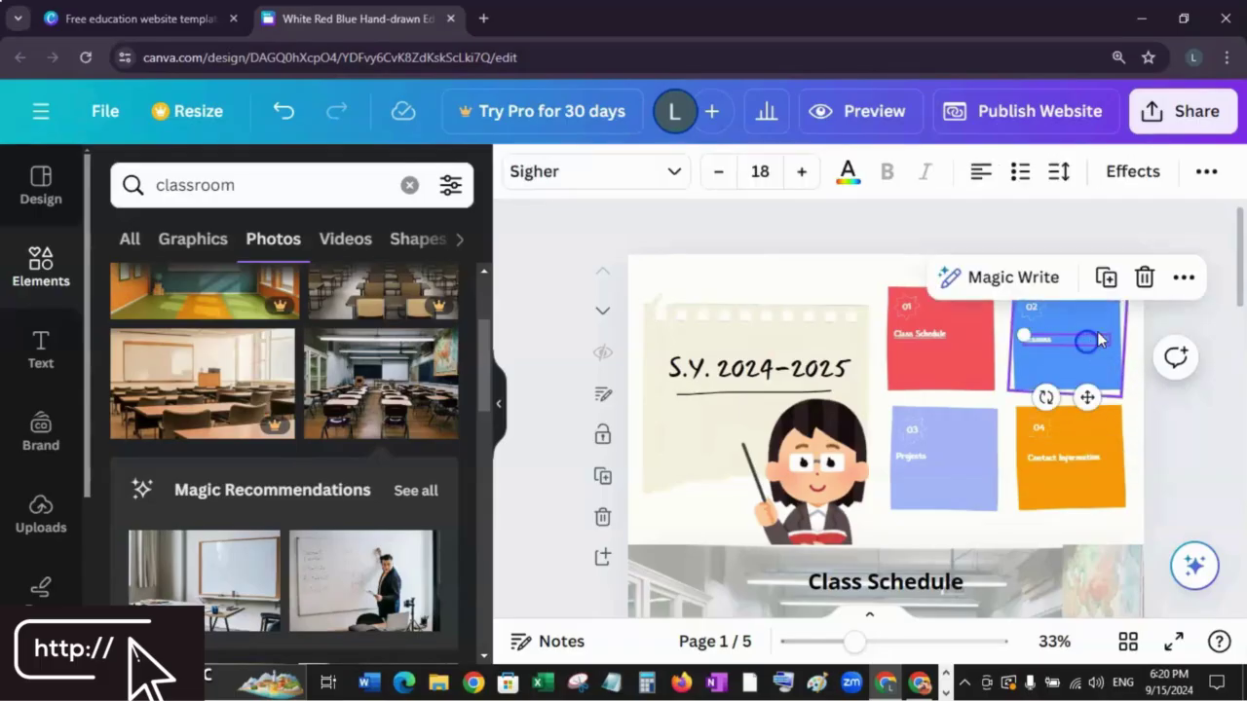
left_click(1181, 277)
left_click(1056, 533)
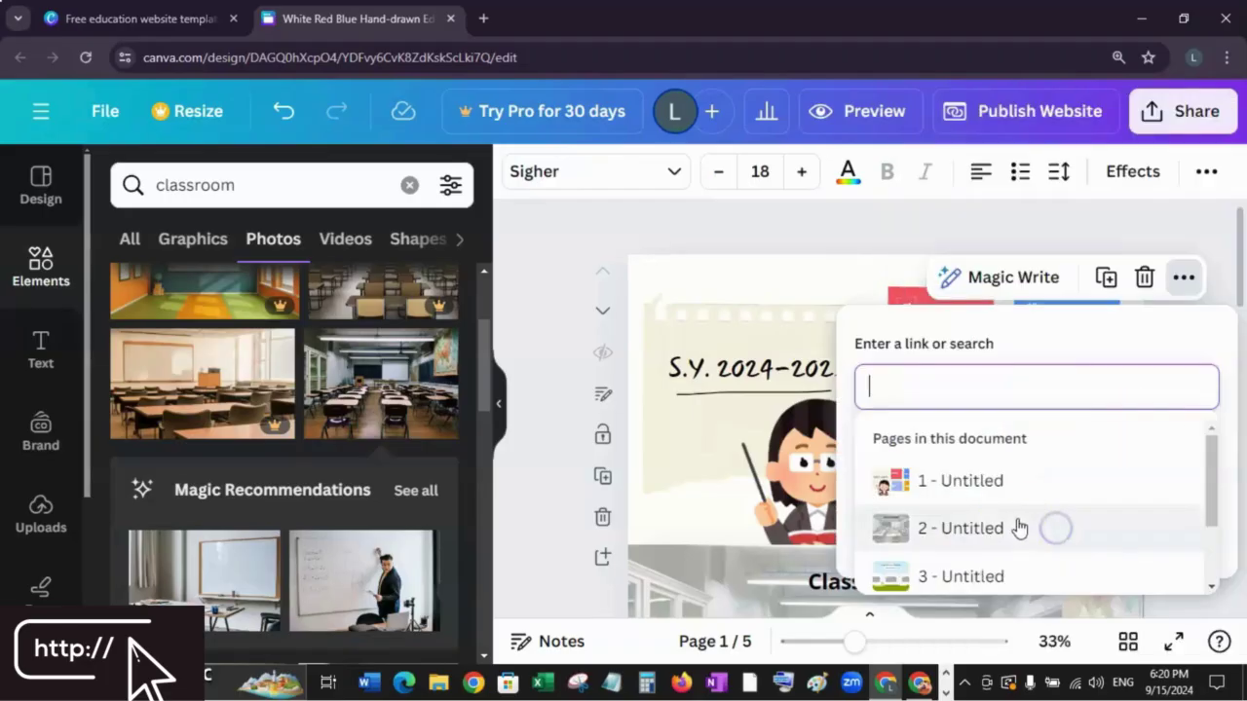
scroll(1013, 516, "down", 2)
left_click(983, 494)
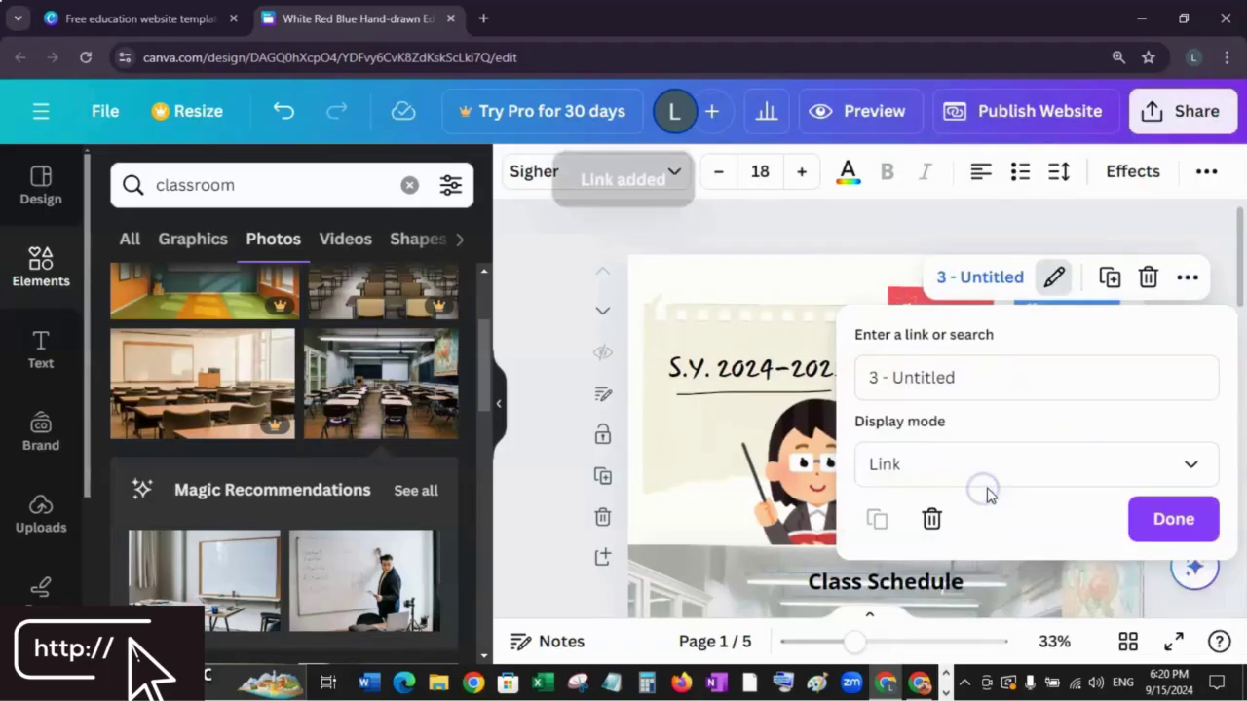
left_click(1172, 517)
Link the "Projects" text on the home page's lavender card to the document page "4 - Untitled"
left_click(915, 465)
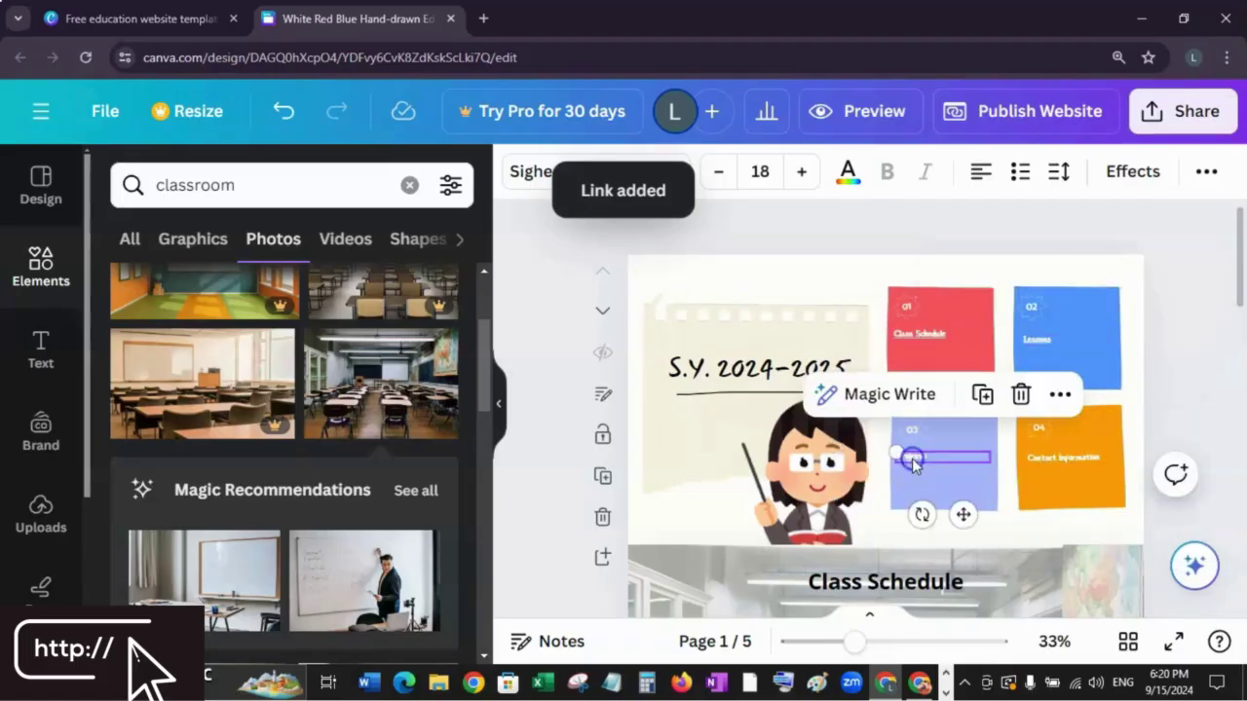
left_click(1060, 393)
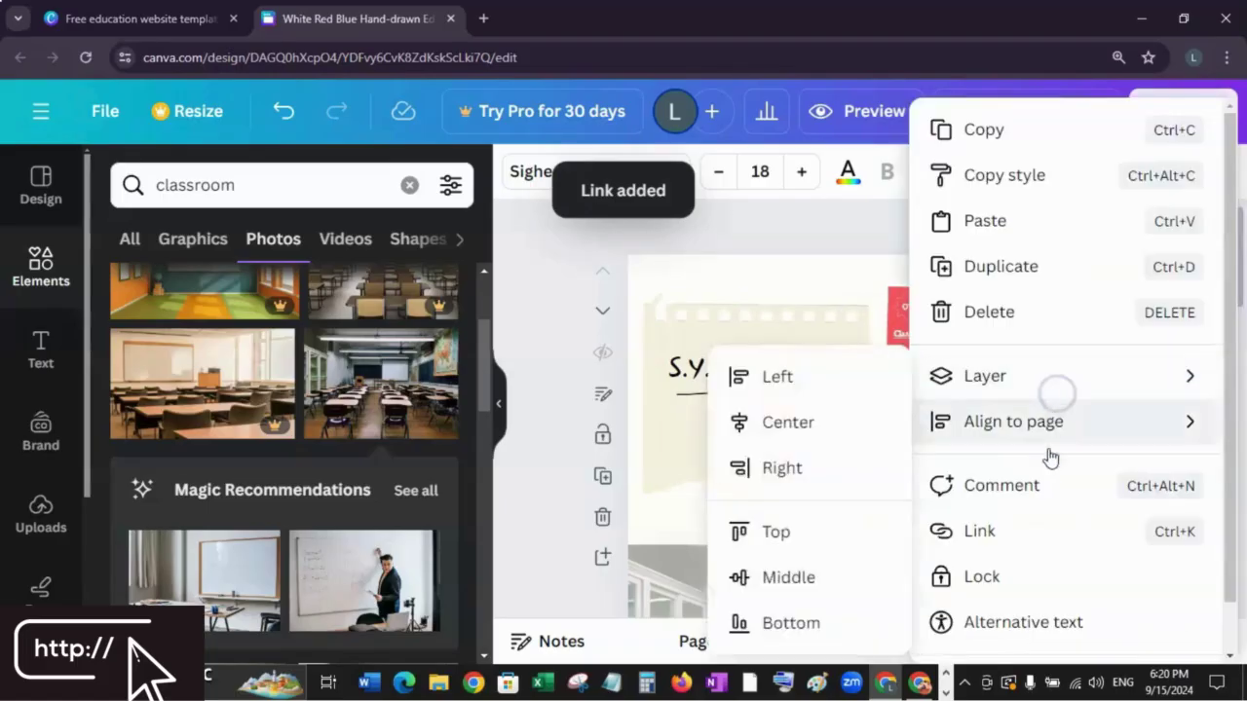
scroll(1062, 487, "down", 1)
left_click(1068, 519)
left_click(1043, 476)
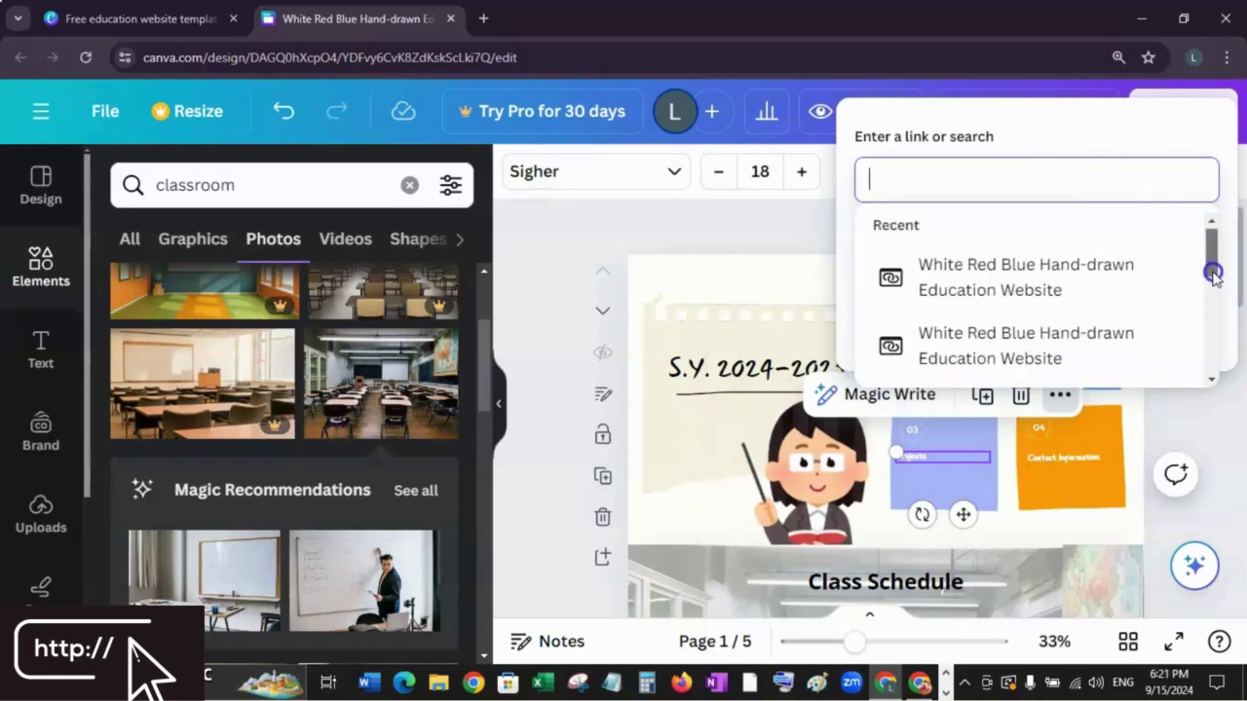
left_click_drag(1211, 256, 1212, 356)
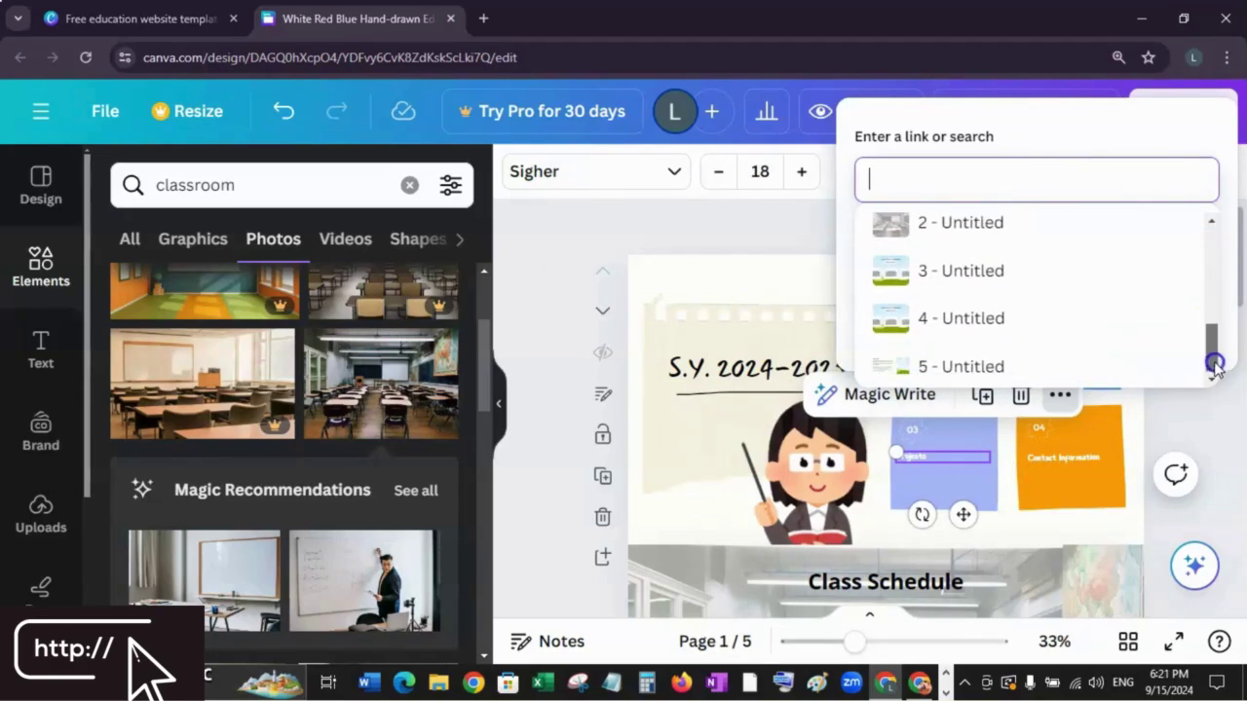
left_click(980, 321)
left_click(1171, 326)
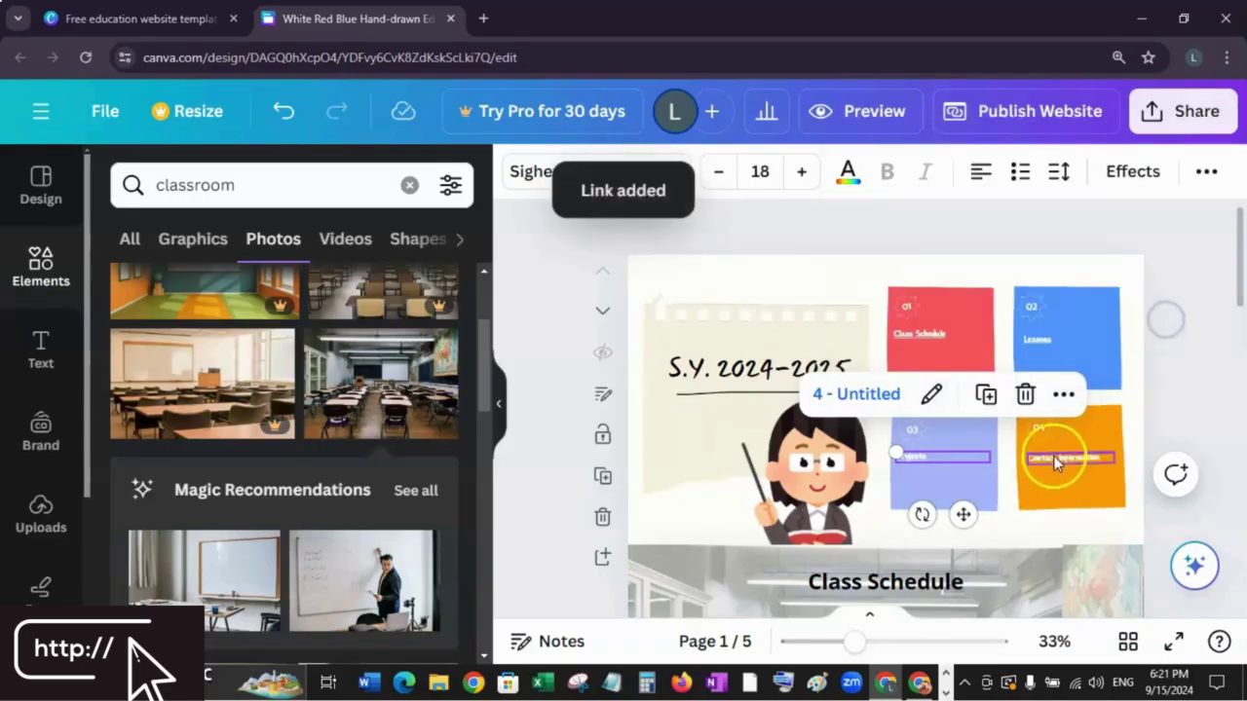
Link the "Contact Information" text on the home page's orange card to the document page "5 - Untitled"
left_click(1057, 456)
left_click(1187, 393)
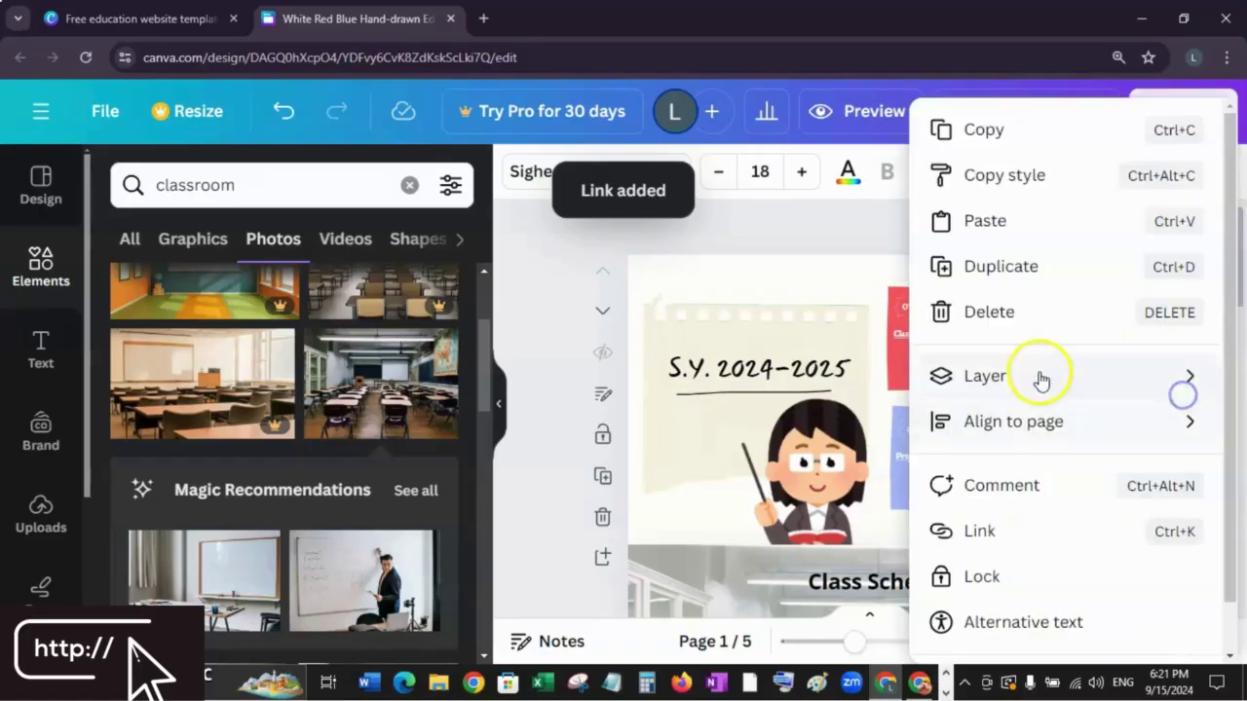
scroll(1066, 427, "down", 1)
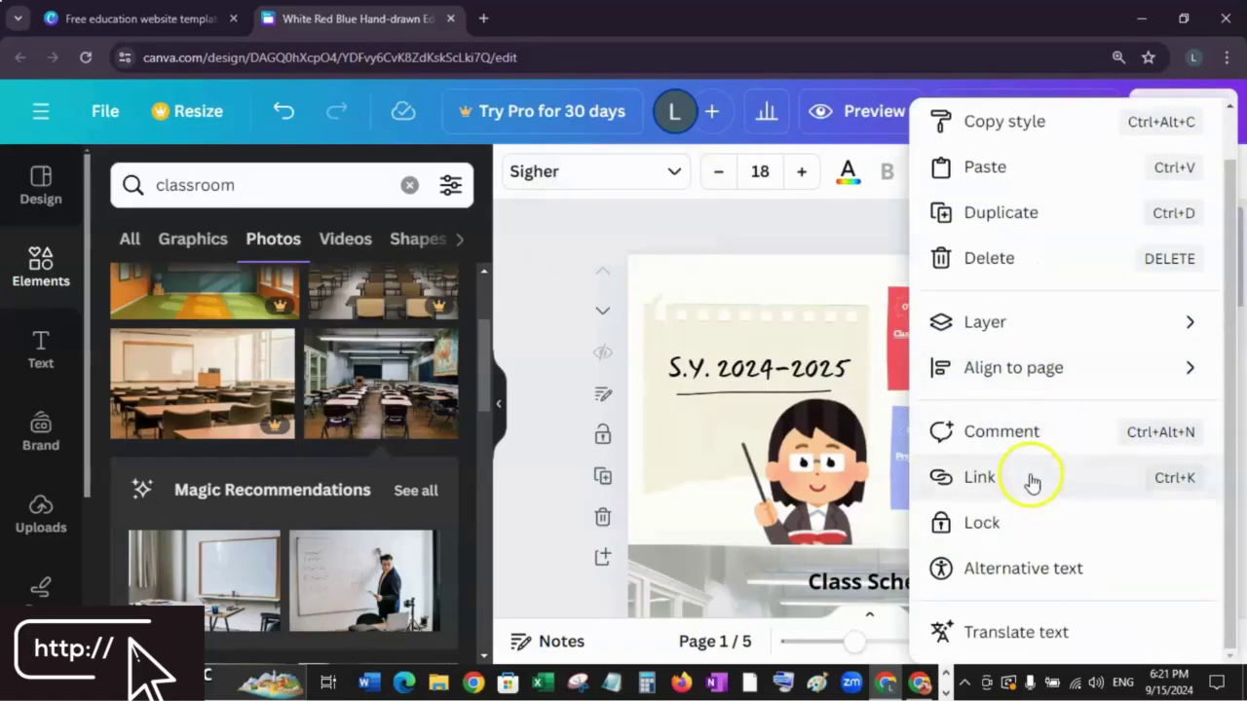
left_click(1029, 480)
scroll(1032, 341, "down", 2)
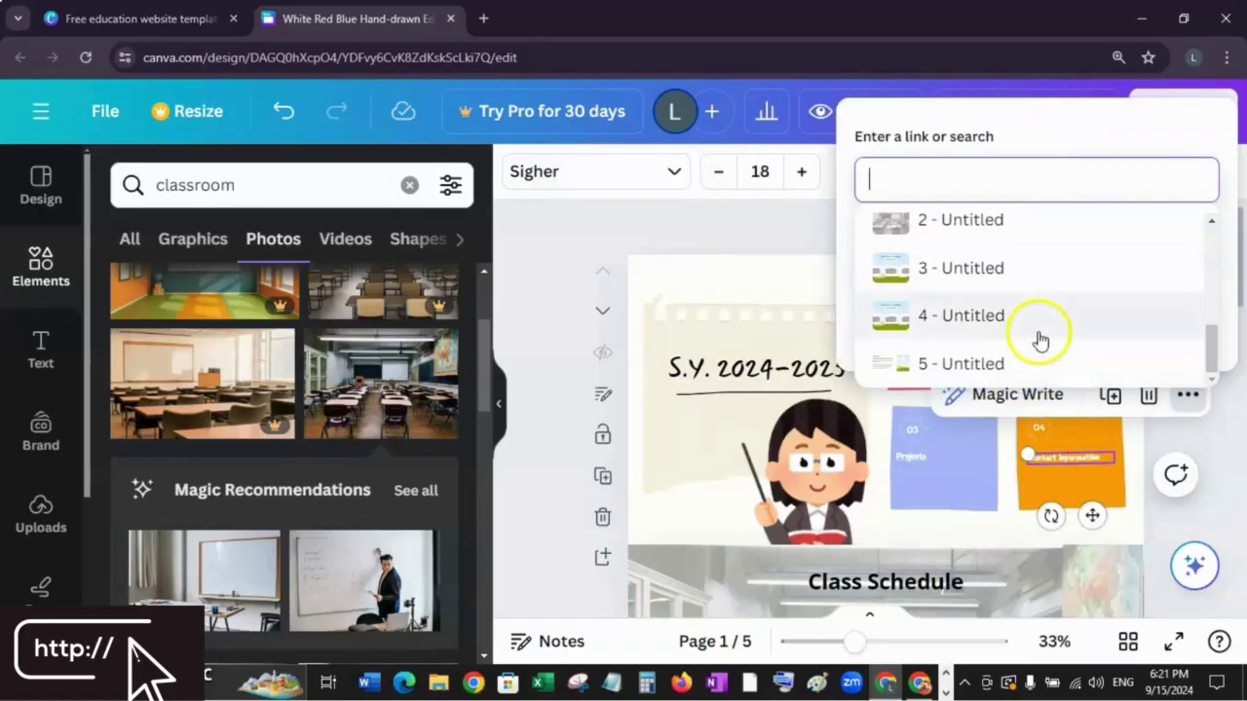
left_click(983, 356)
left_click(1162, 345)
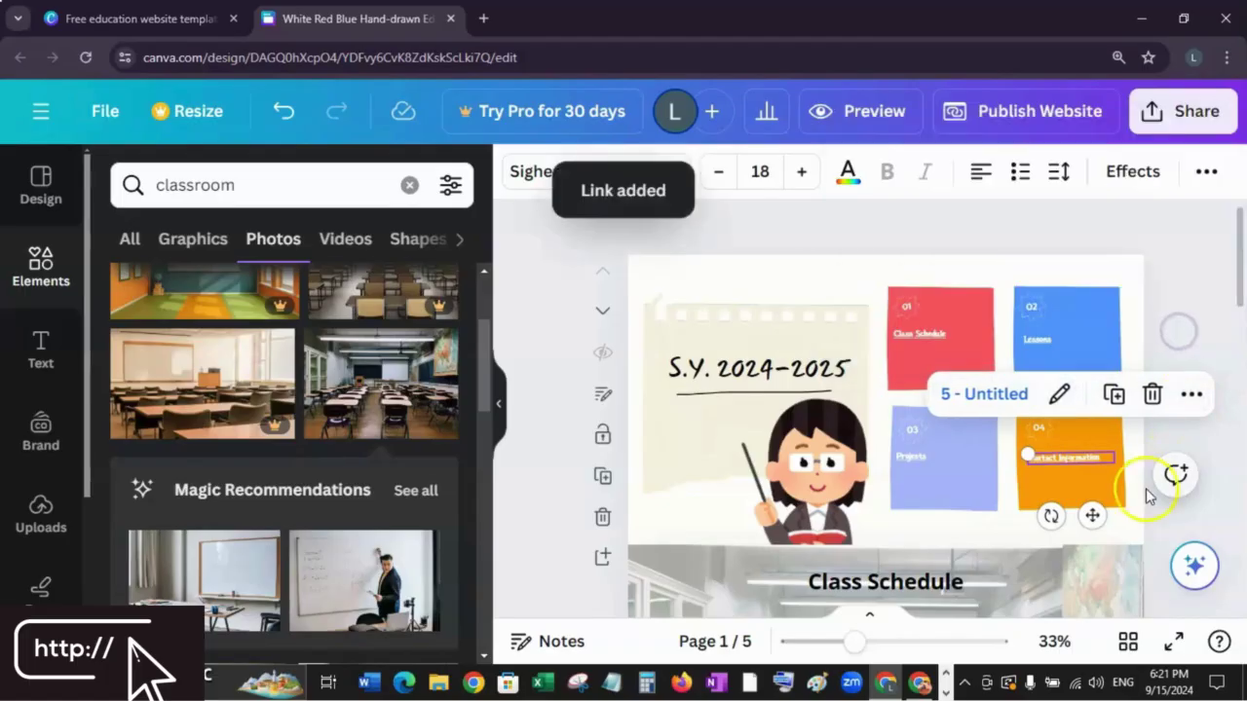
scroll(1043, 509, "down", 10)
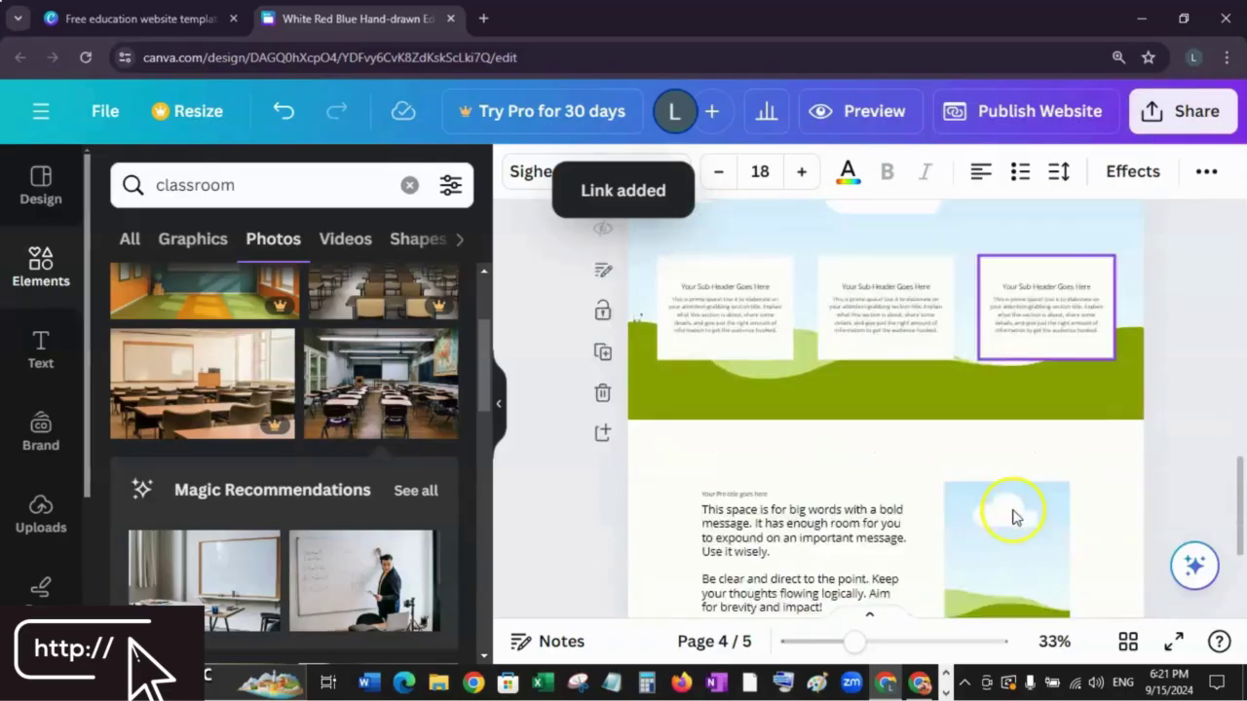
Replace the body paragraph on page 5 with the text "FB"
left_click(834, 392)
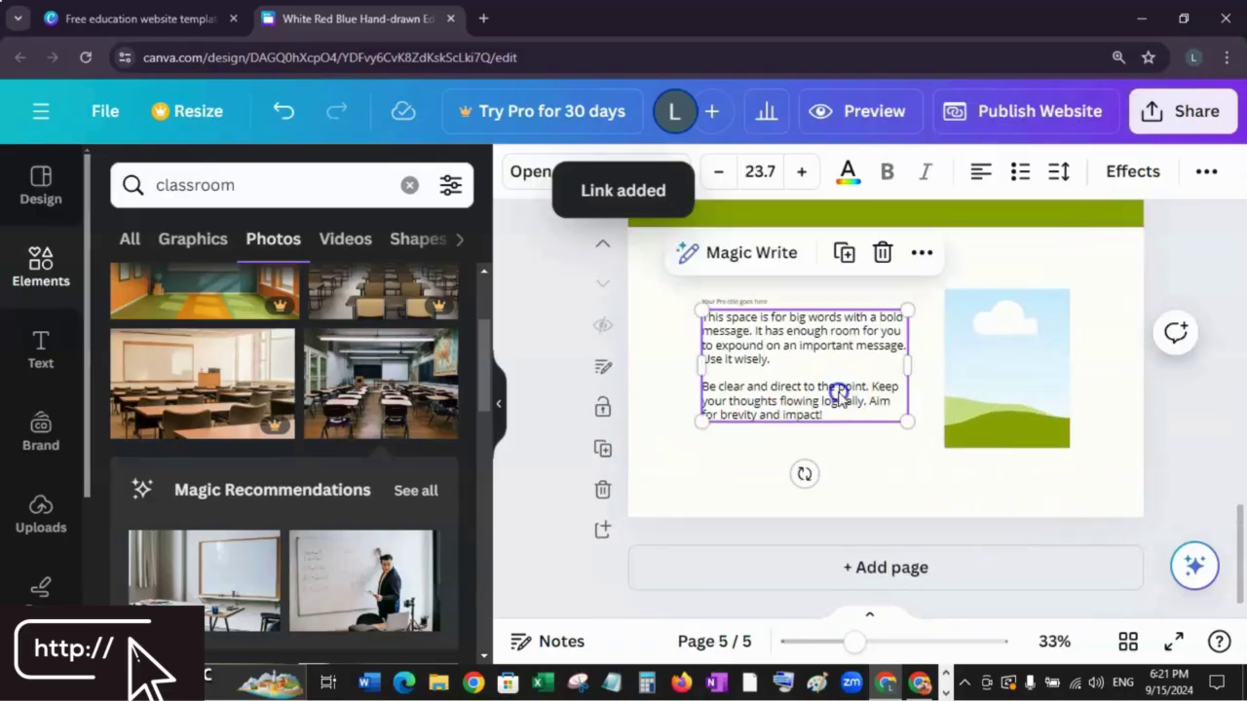
left_click(766, 336)
left_click(815, 331)
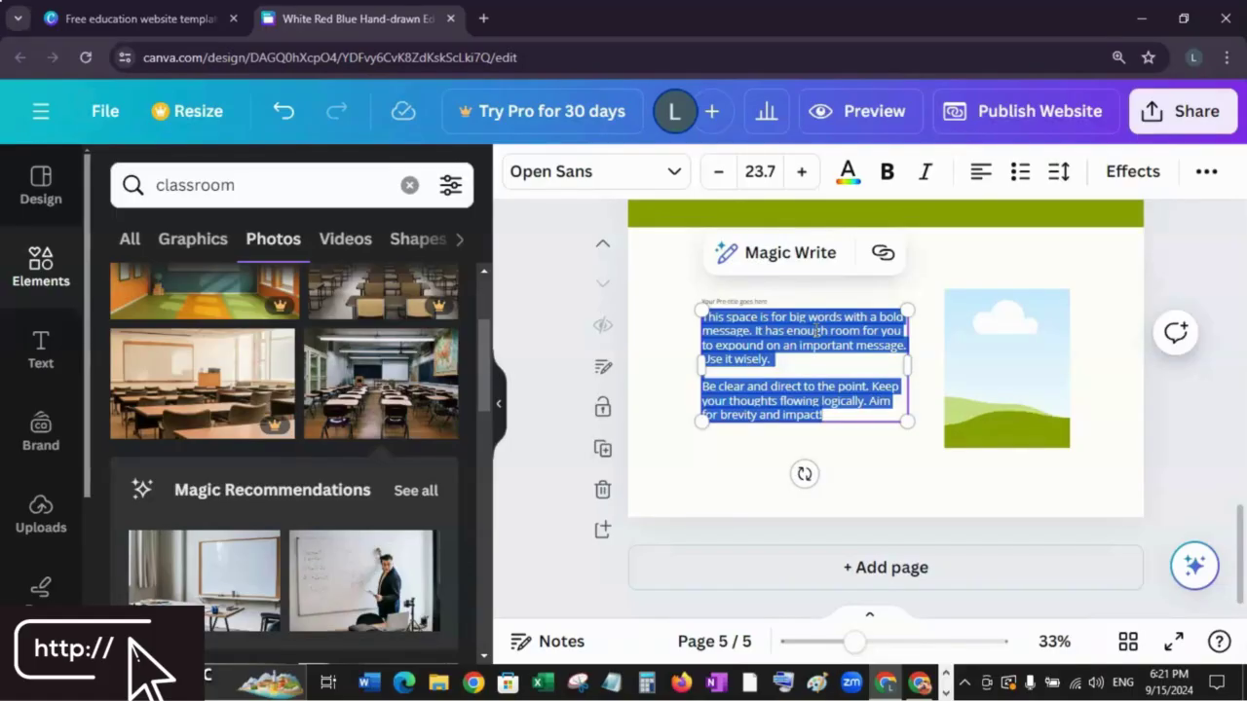
type("a")
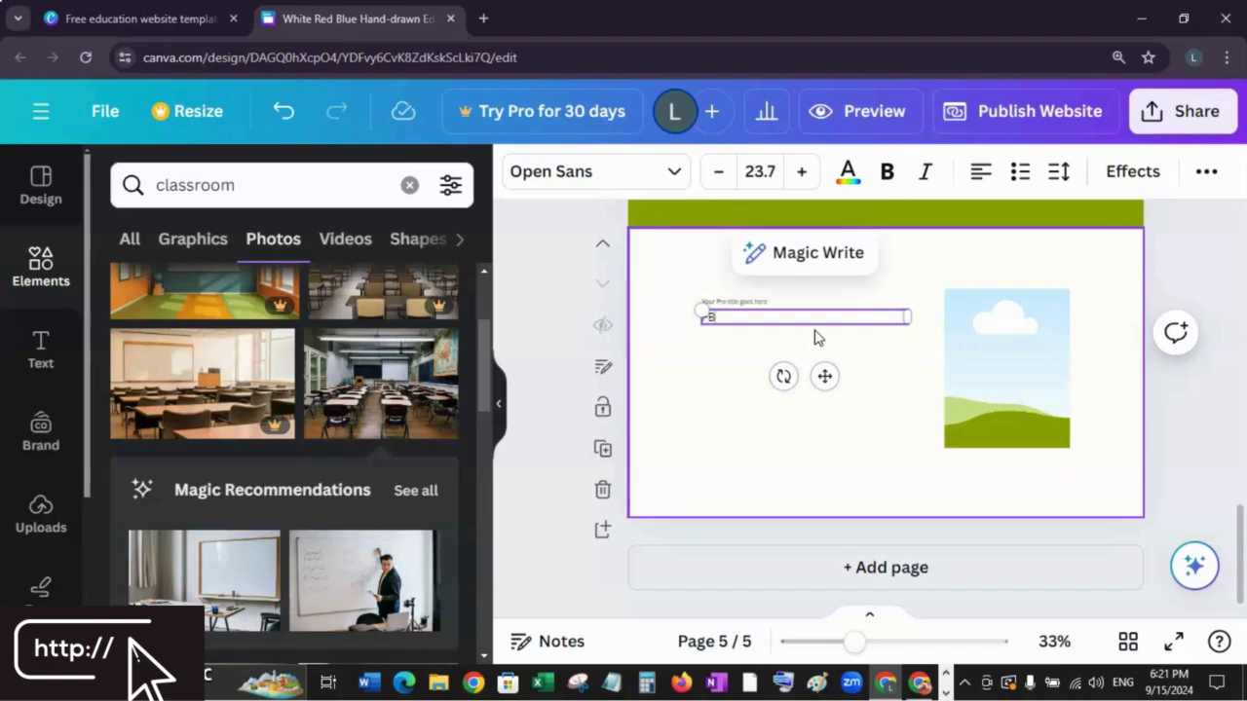
left_click(709, 354)
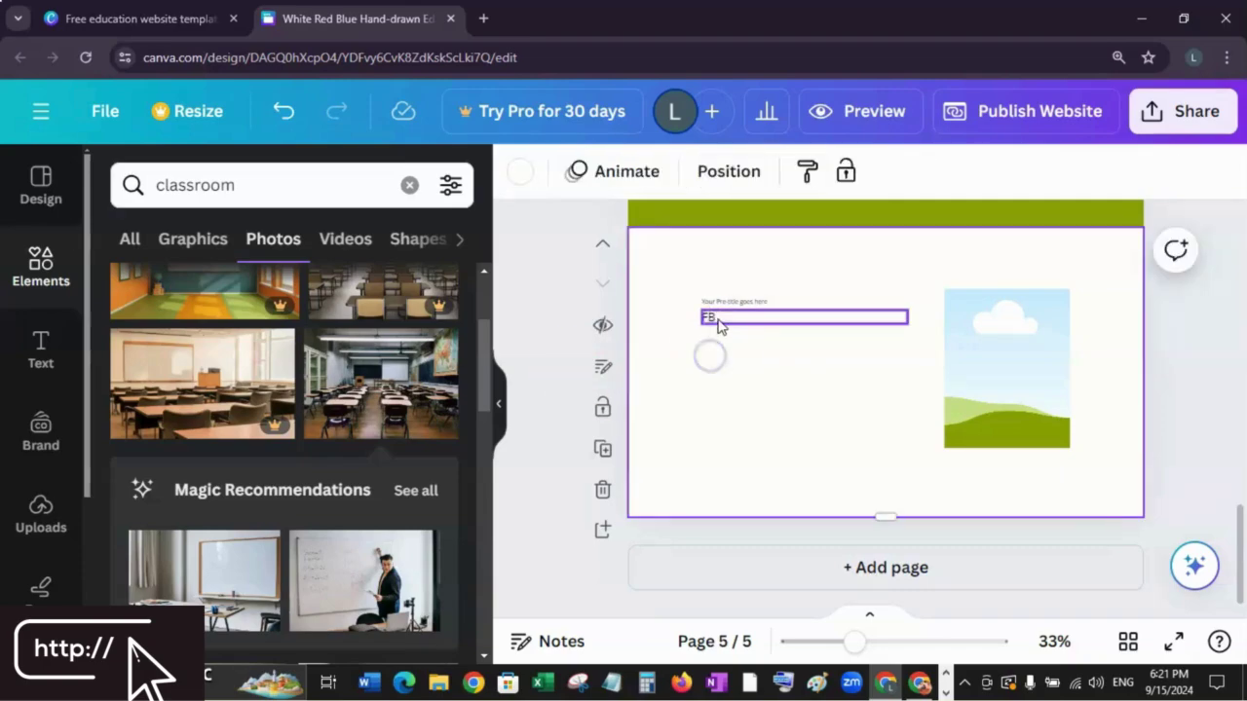
left_click(717, 318)
left_click(922, 253)
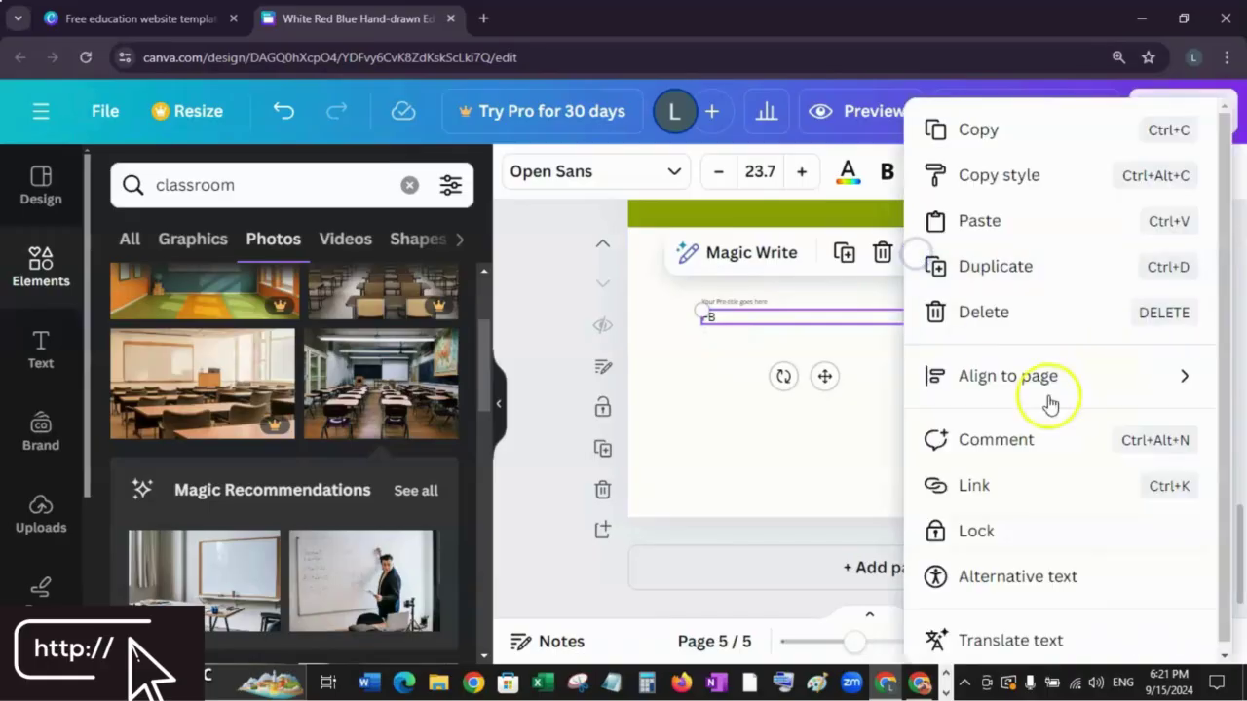
left_click(1007, 499)
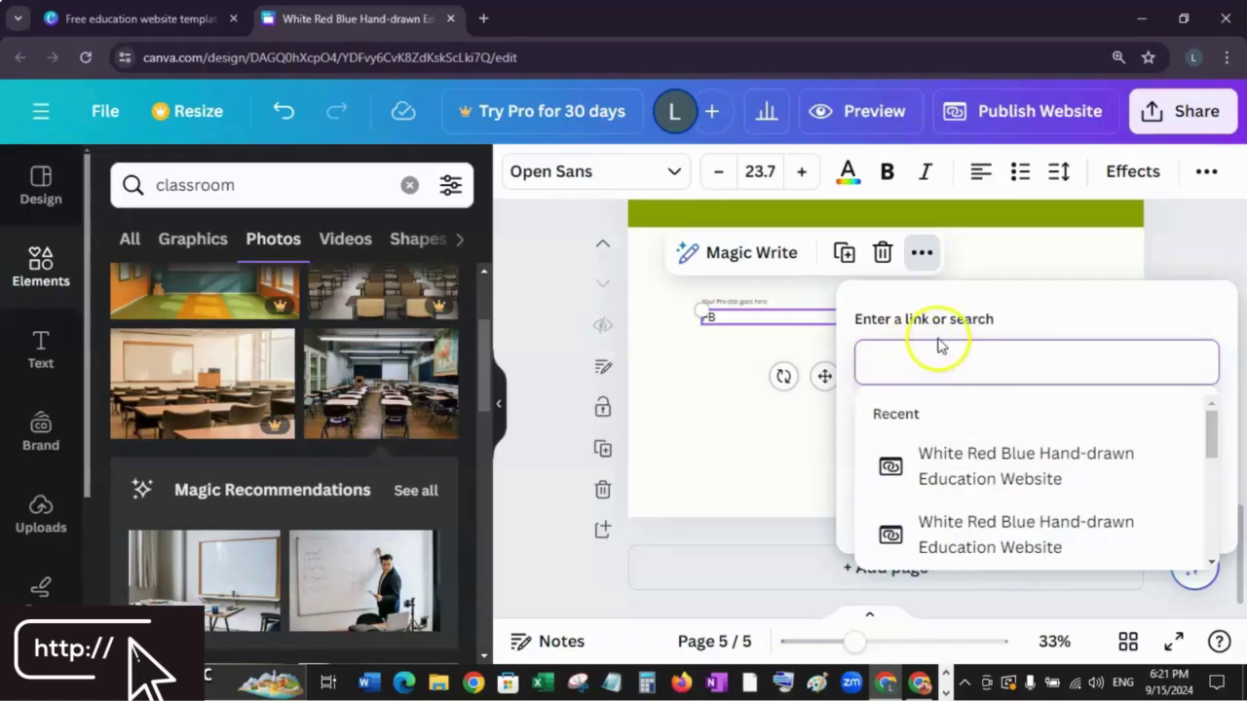
left_click(728, 394)
Review the website design's pages from the home page through class schedule, lessons and projects to the contact page
scroll(795, 438, "up", 3)
scroll(795, 439, "up", 15)
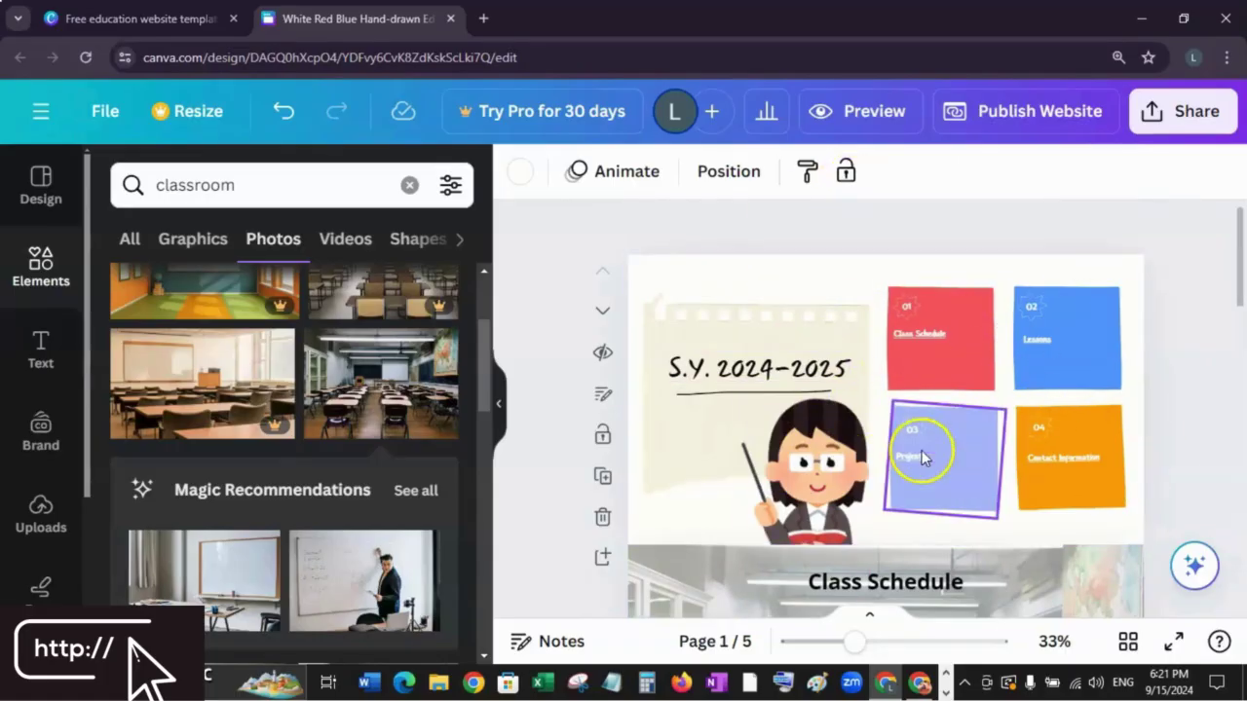
scroll(946, 429, "down", 10)
scroll(951, 440, "down", 10)
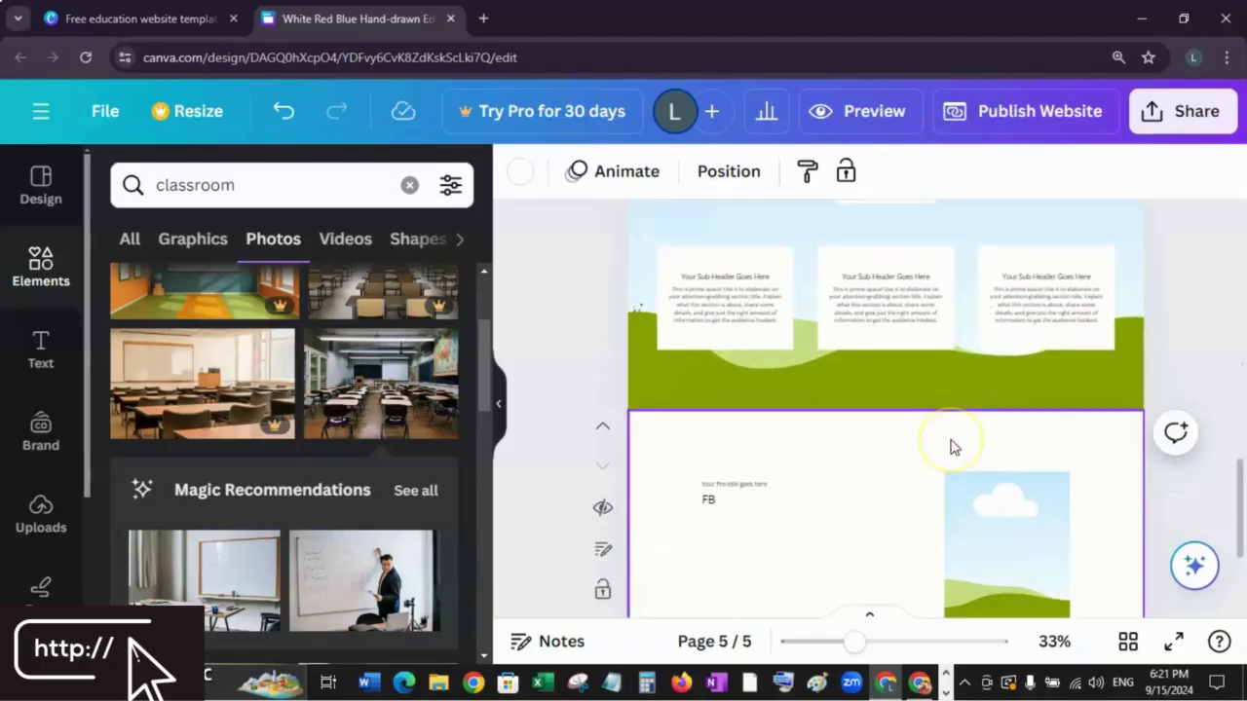
scroll(913, 445, "down", 3)
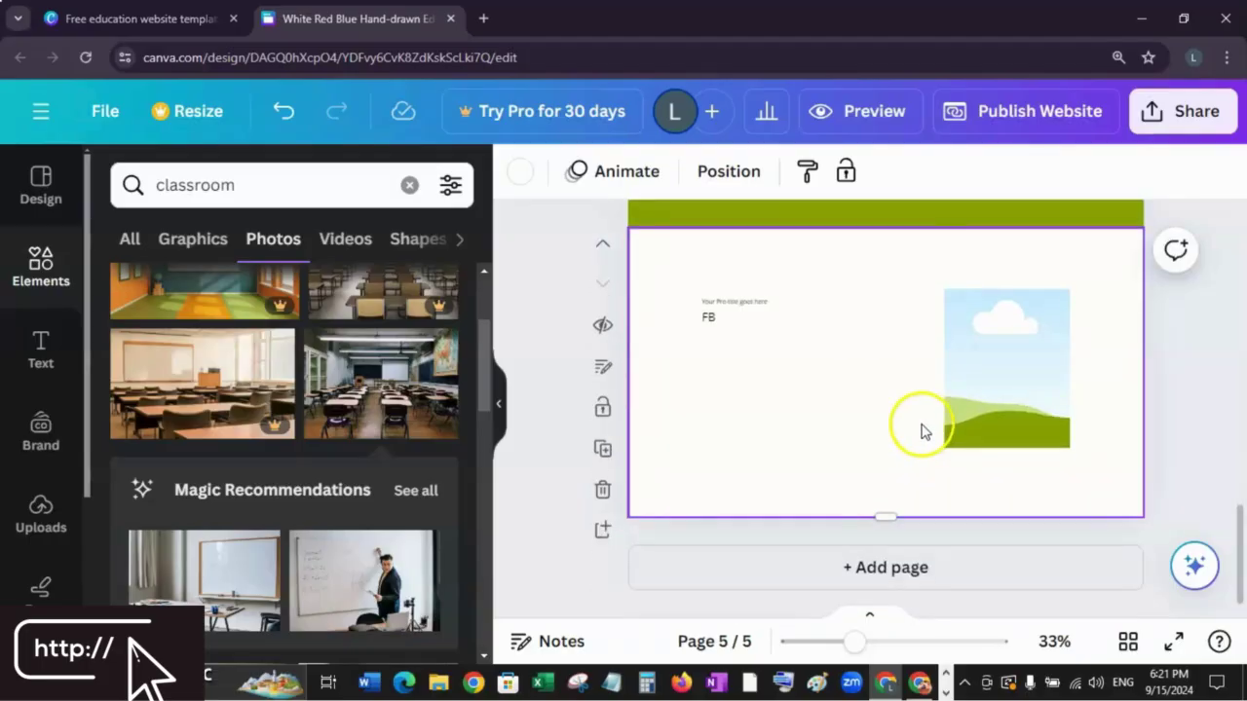
scroll(911, 440, "up", 5)
scroll(906, 436, "up", 15)
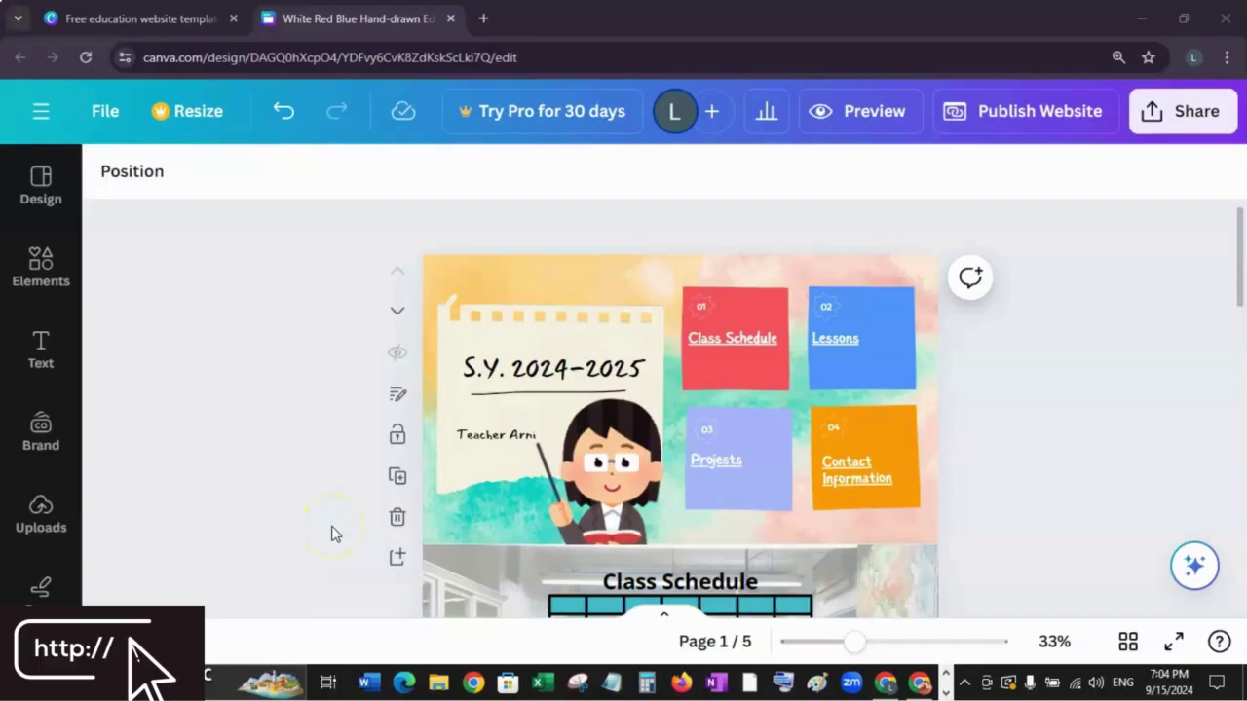
scroll(331, 534, "down", 10)
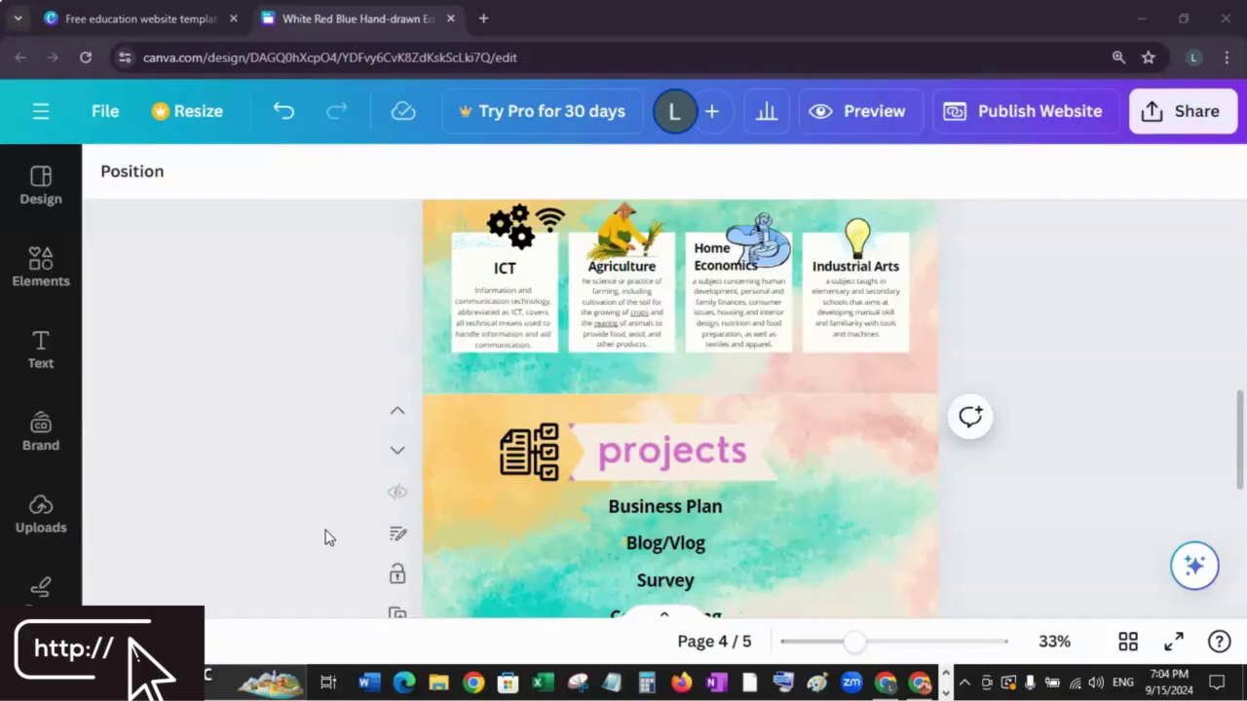
scroll(328, 537, "down", 5)
scroll(325, 538, "up", 10)
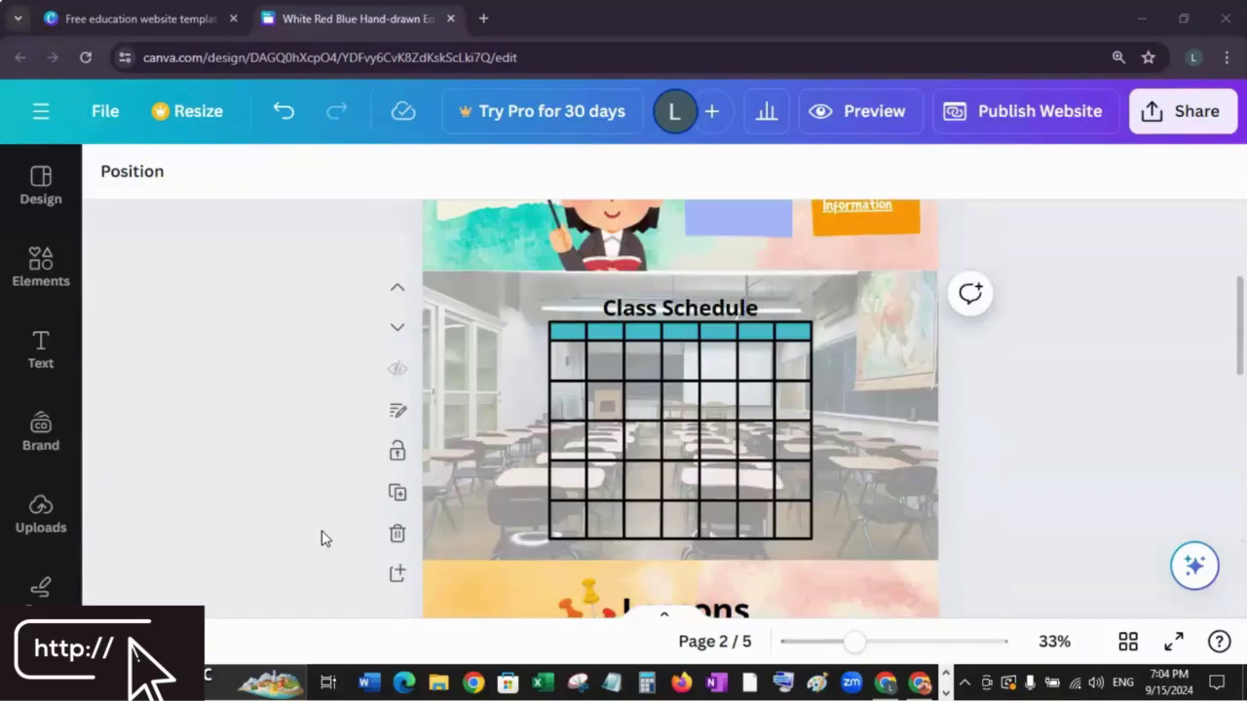
scroll(324, 537, "up", 3)
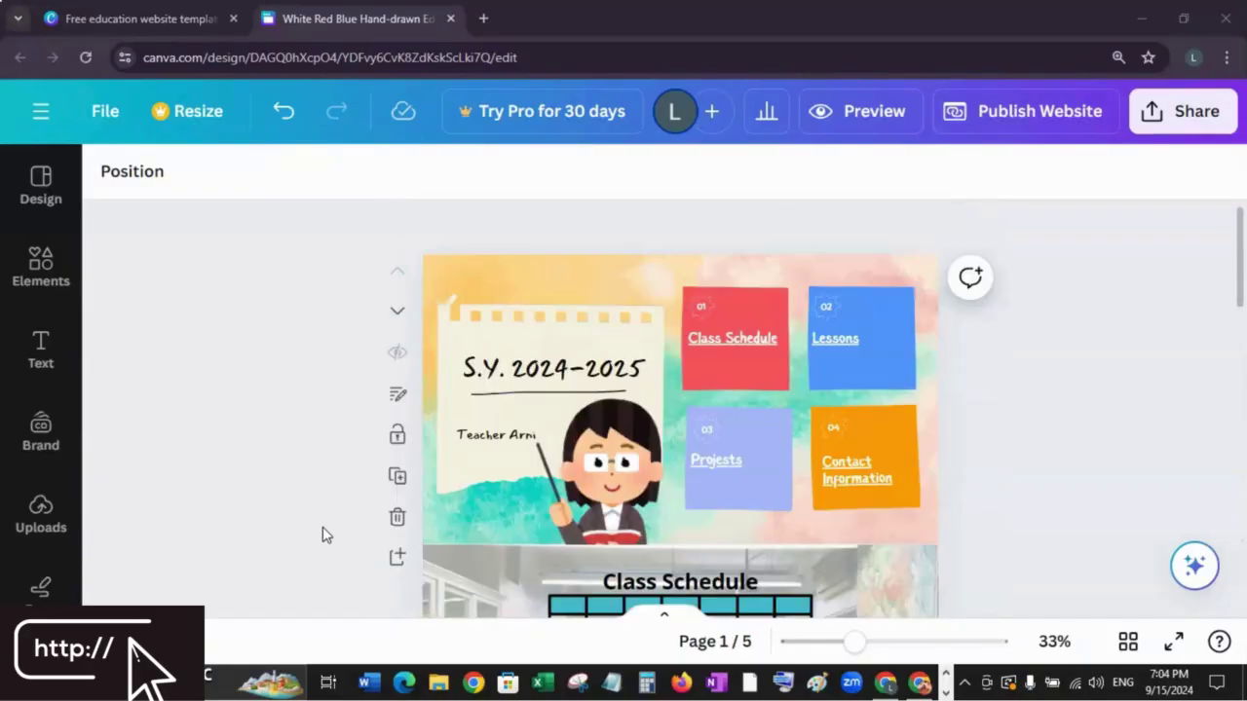
left_click(370, 280)
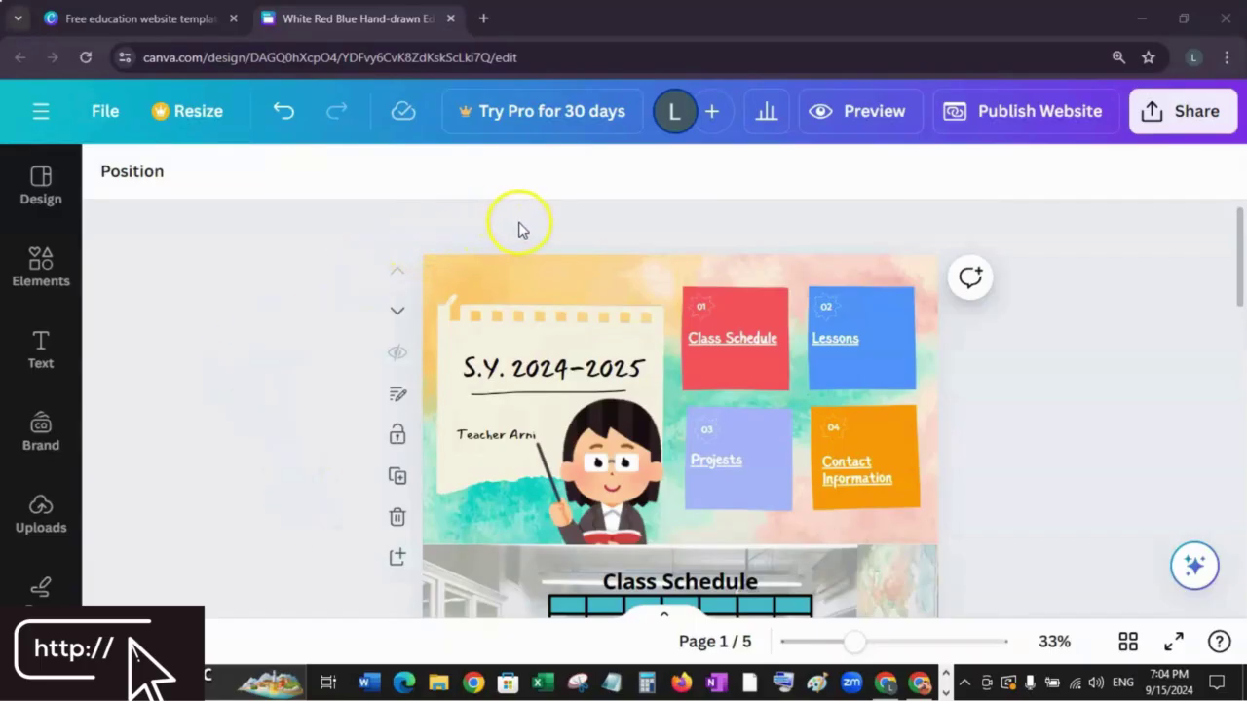
Preview the website in desktop view from the home section through to the contact section
left_click(853, 133)
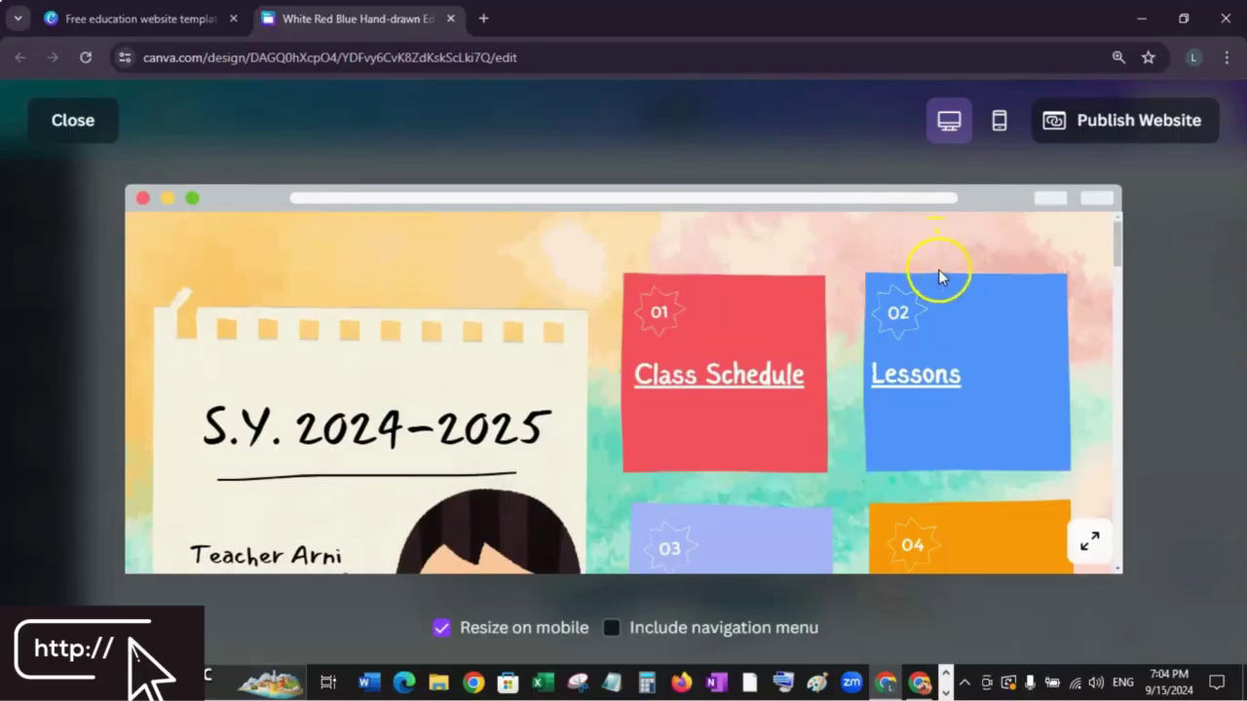
scroll(950, 290, "down", 10)
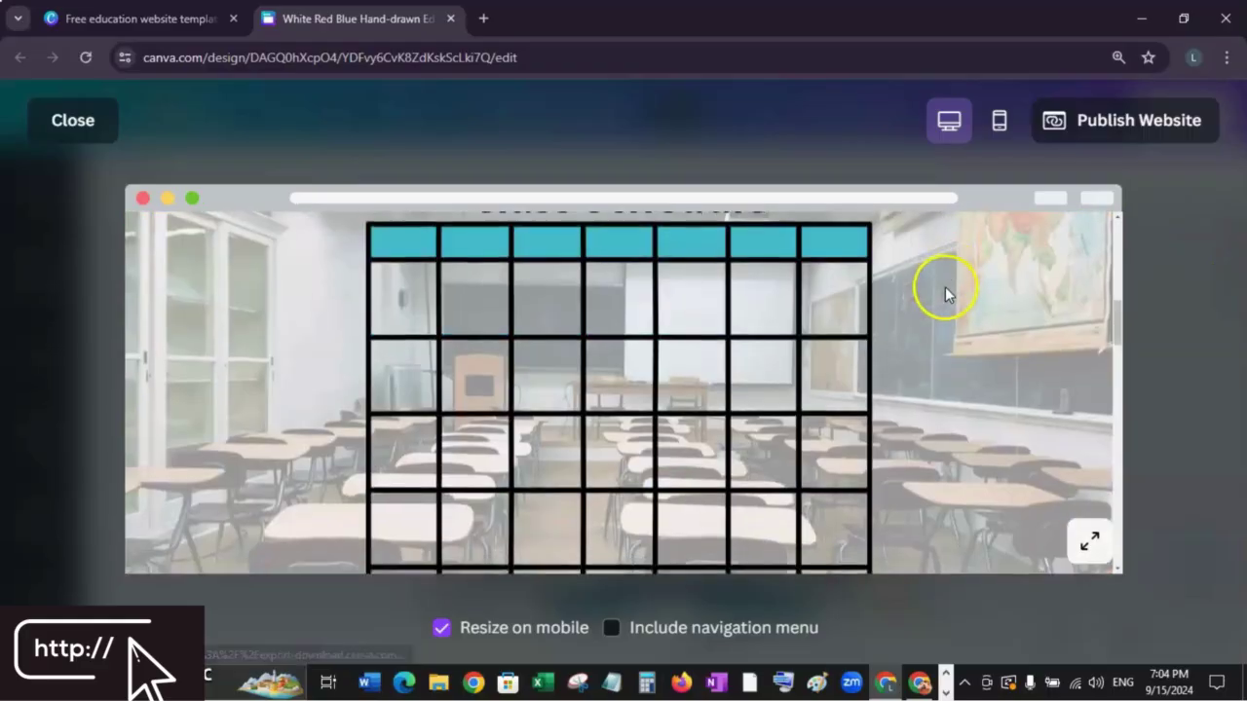
scroll(940, 290, "down", 10)
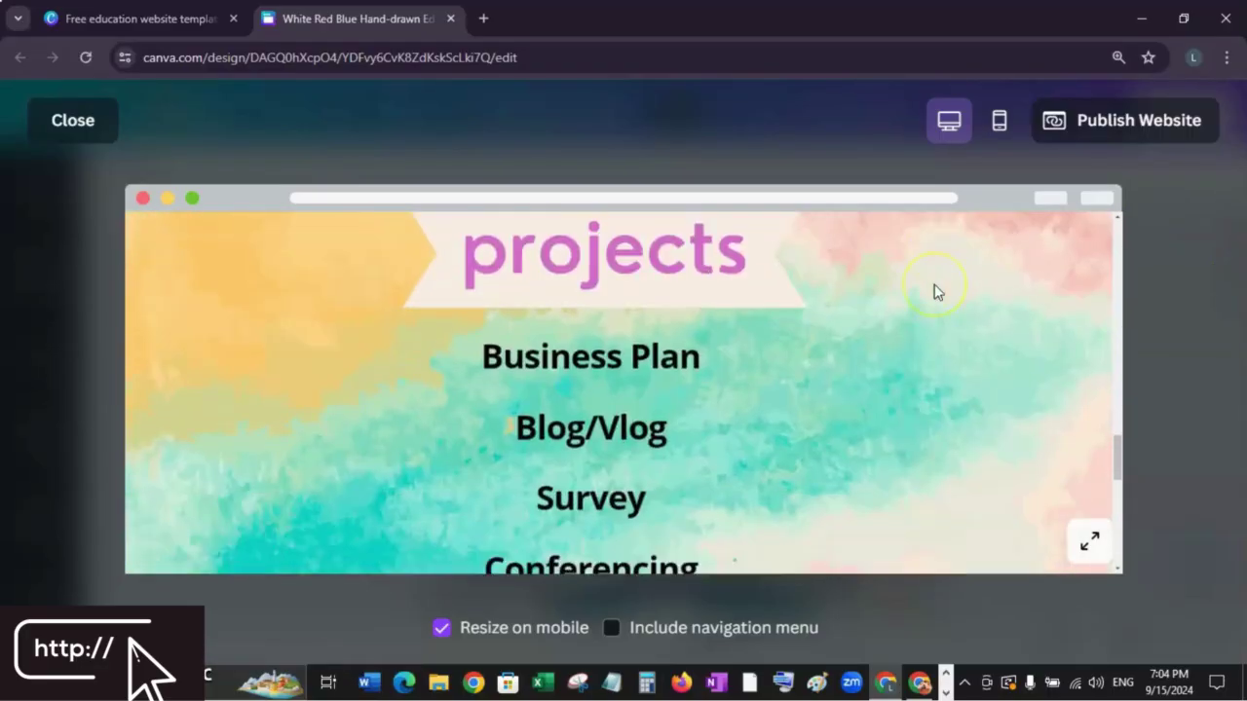
scroll(934, 288, "down", 4)
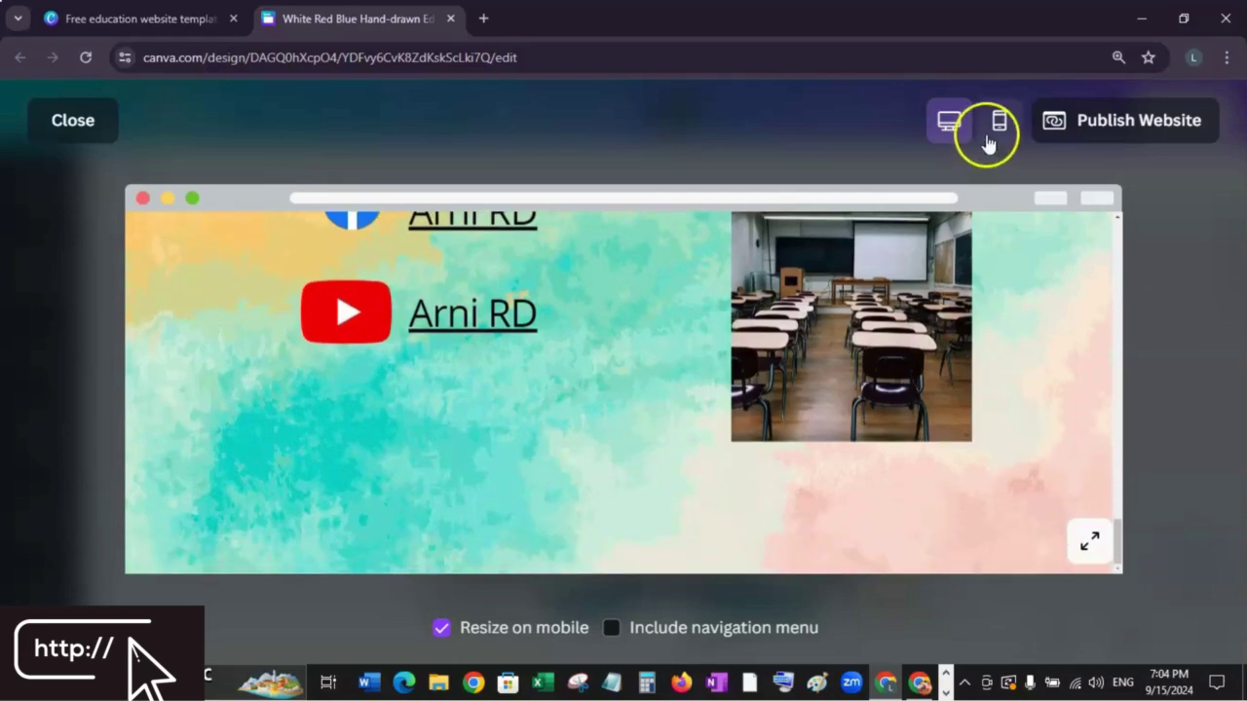
Check the website preview's sections in mobile view, and close the preview
left_click(988, 142)
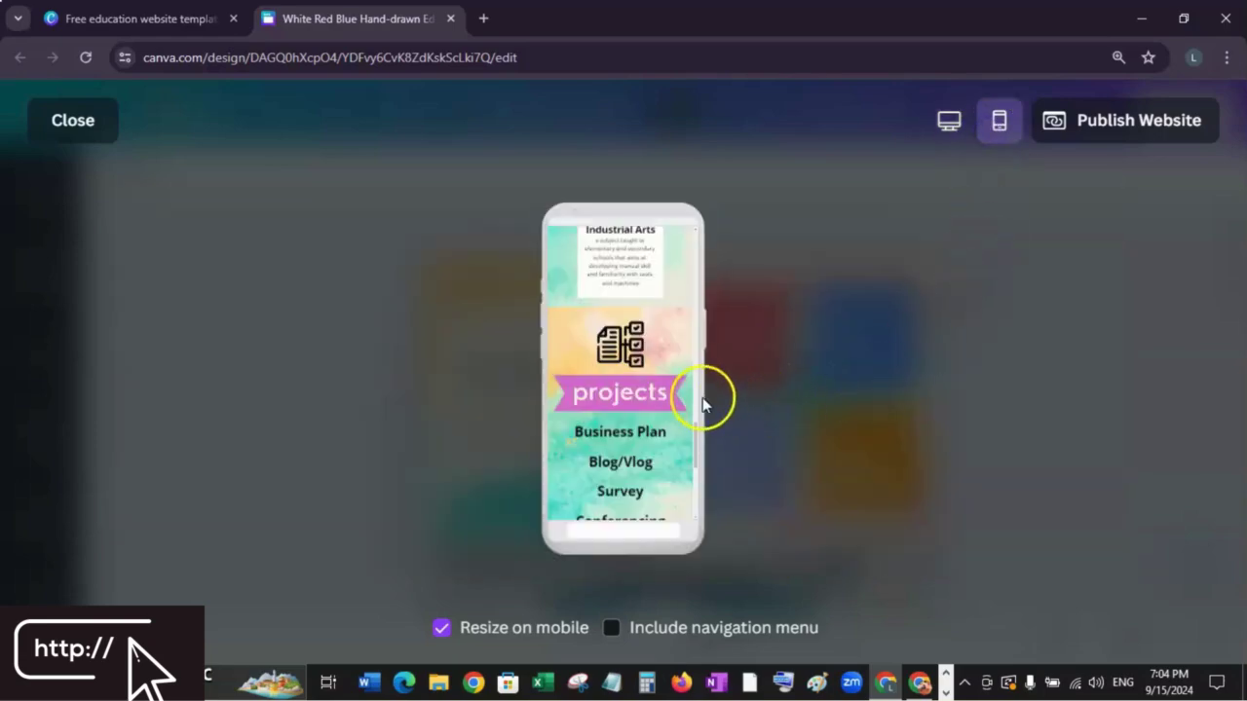
scroll(682, 403, "up", 5)
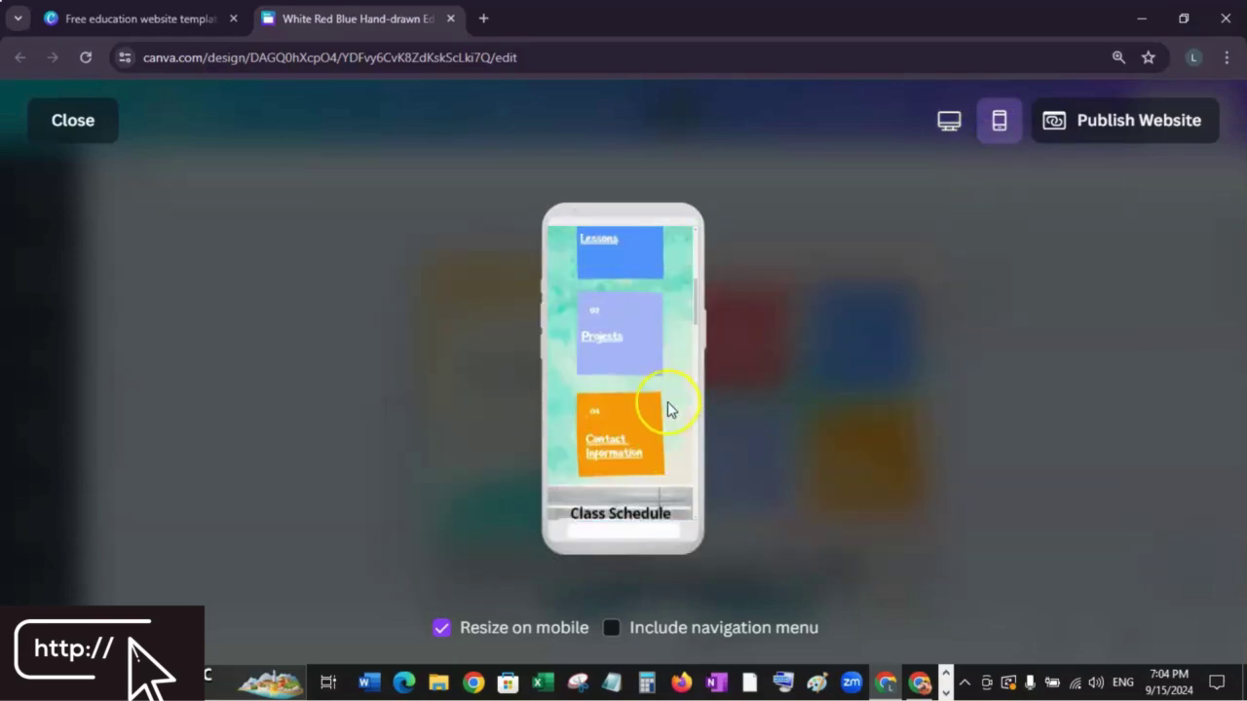
scroll(668, 409, "up", 3)
scroll(667, 409, "down", 6)
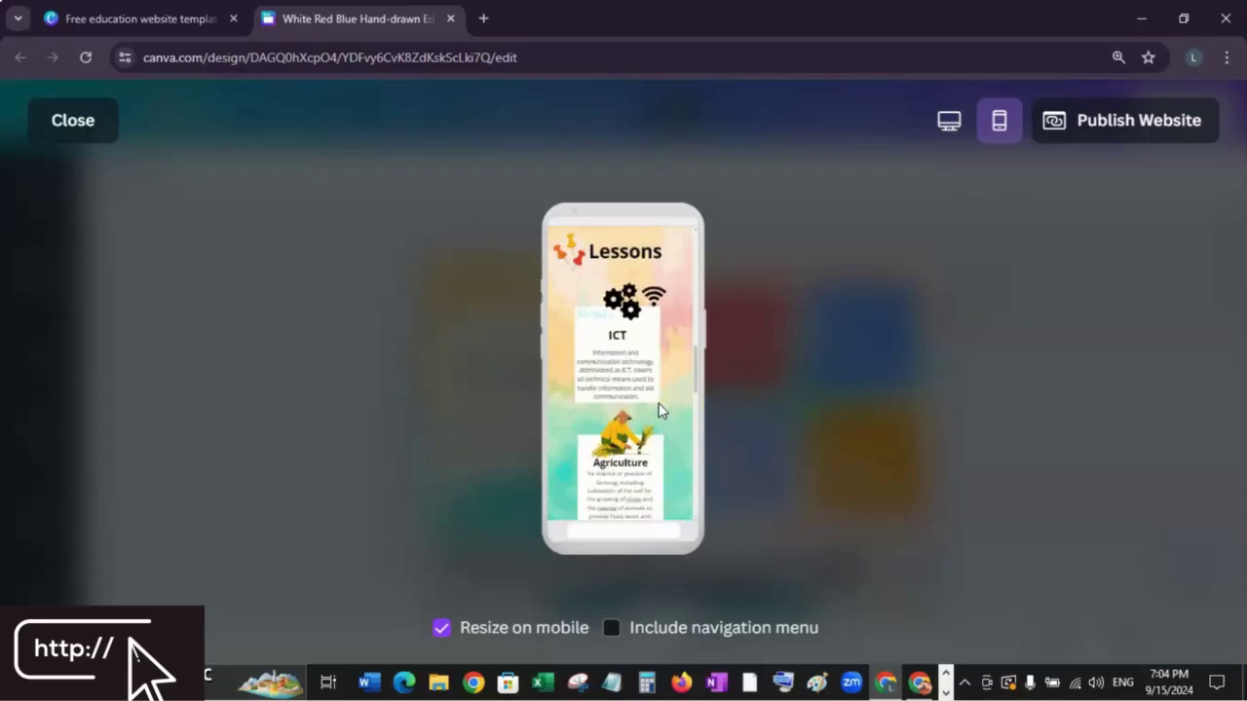
scroll(659, 410, "down", 6)
left_click(78, 122)
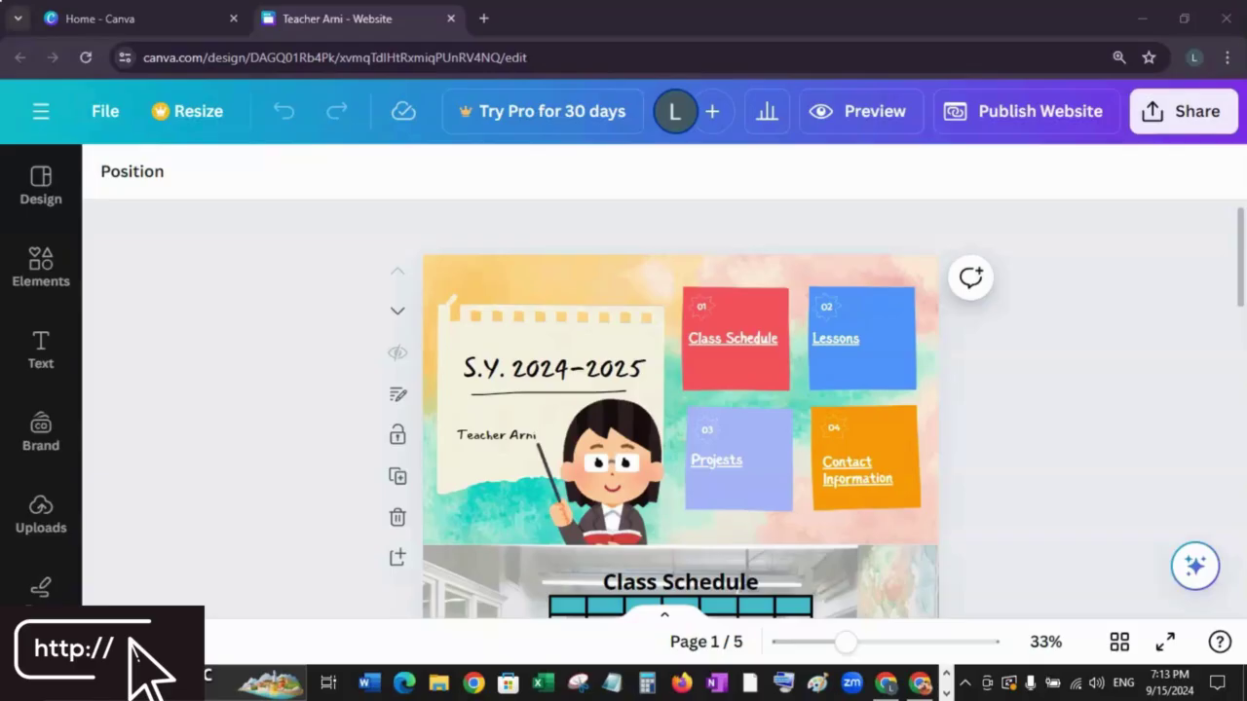
Publish the website with mobile resizing enabled and copy its live address
left_click(1068, 116)
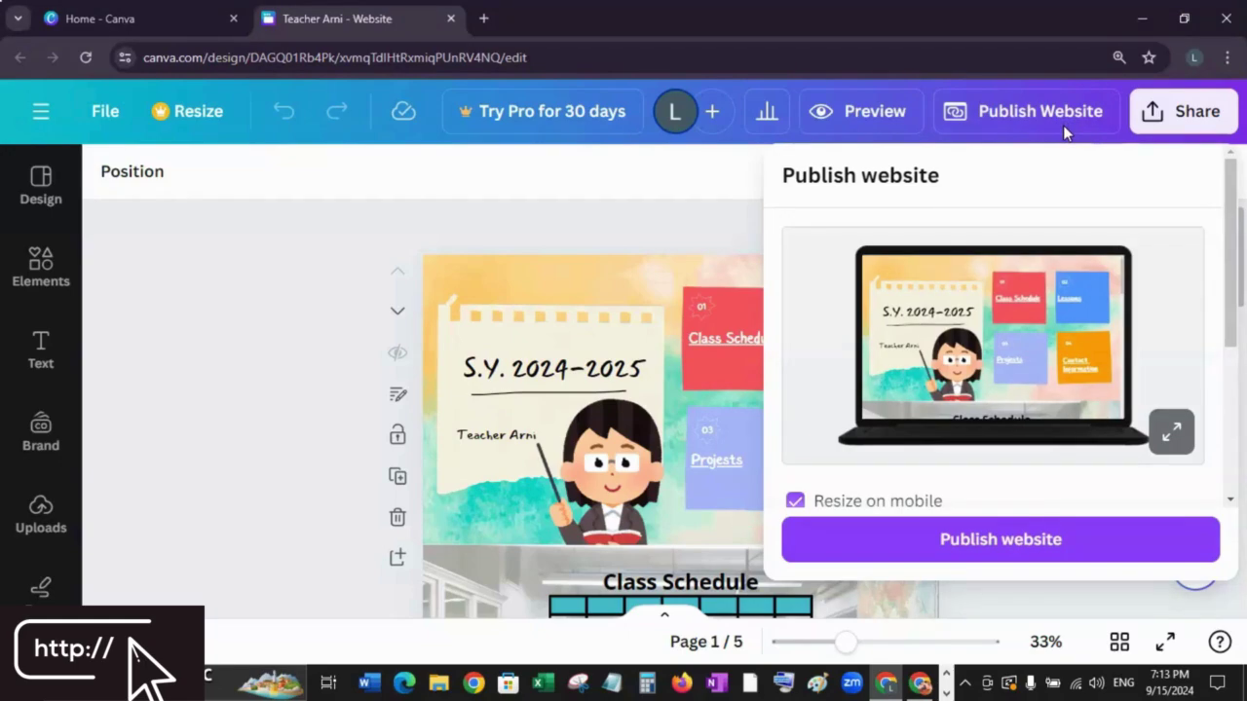
left_click(1033, 550)
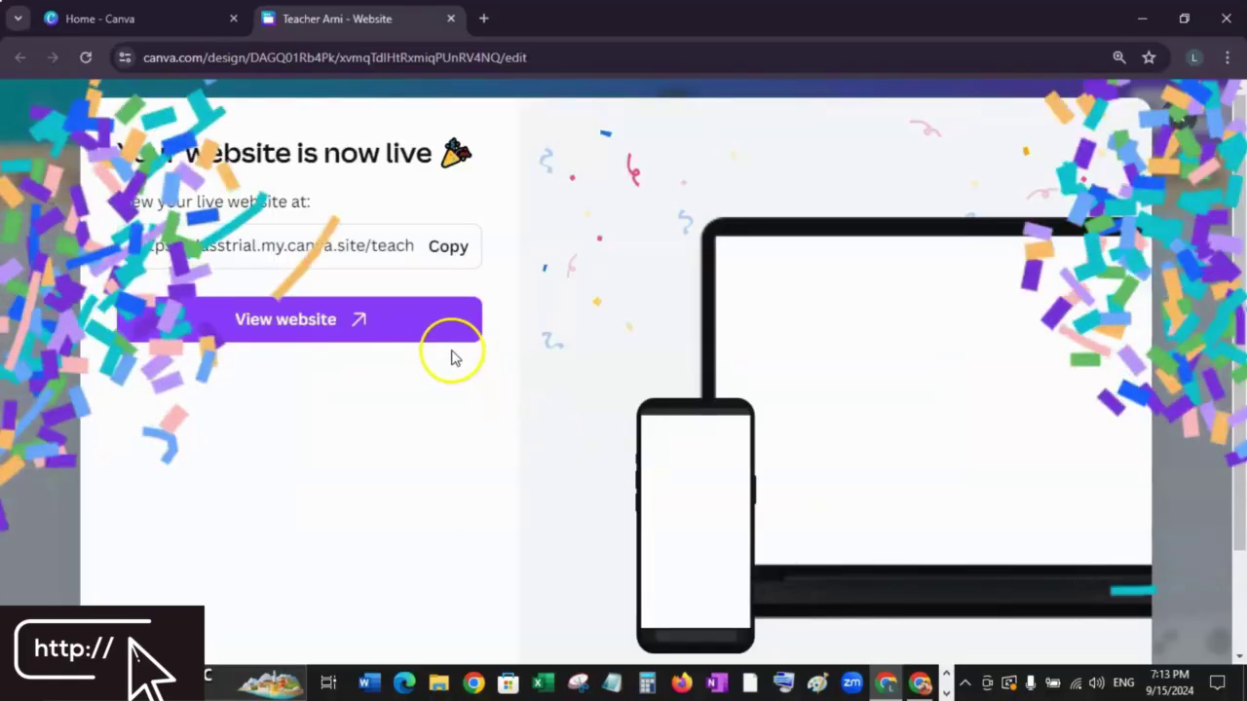
left_click(440, 252)
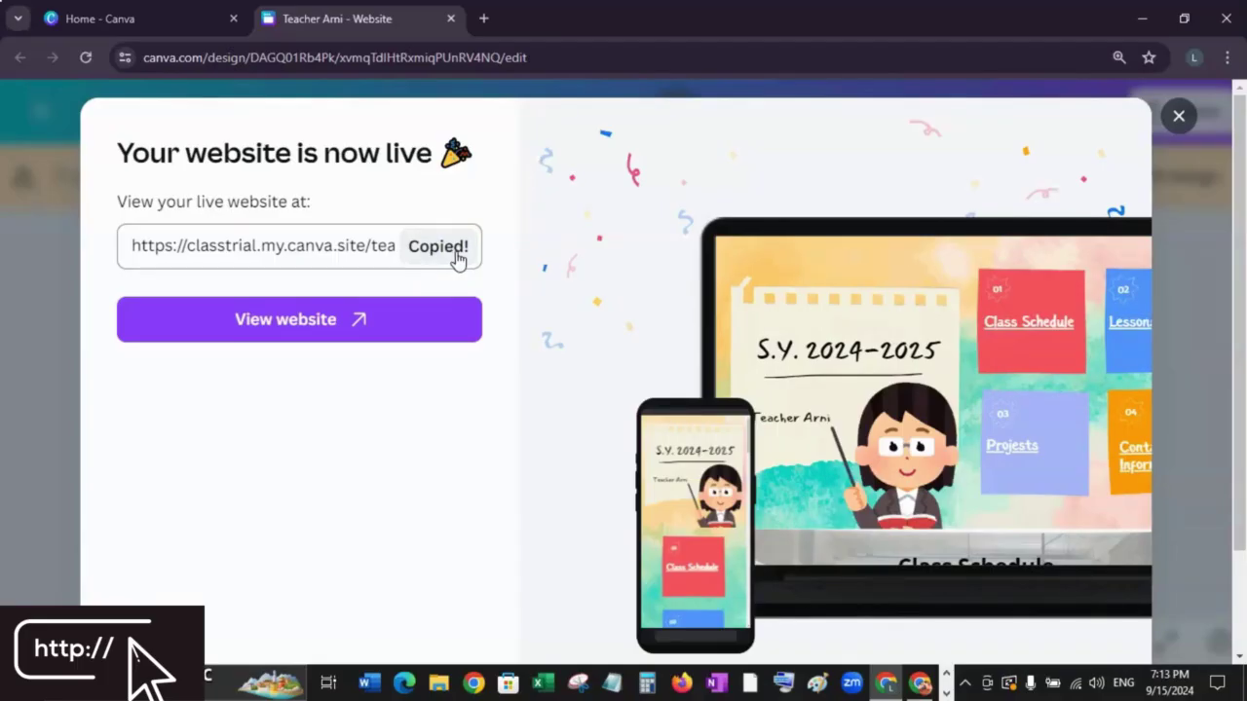
Open the live website and look through it from the home section to the Lessons section
left_click(360, 322)
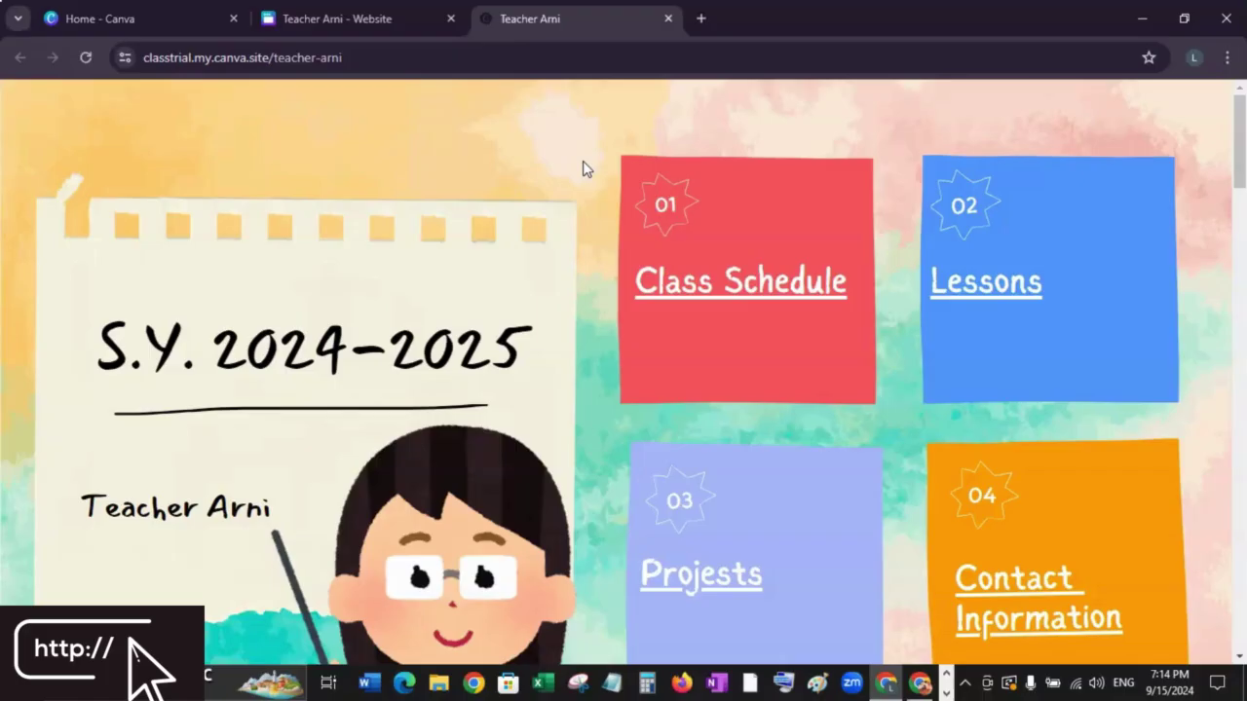
left_click(646, 205)
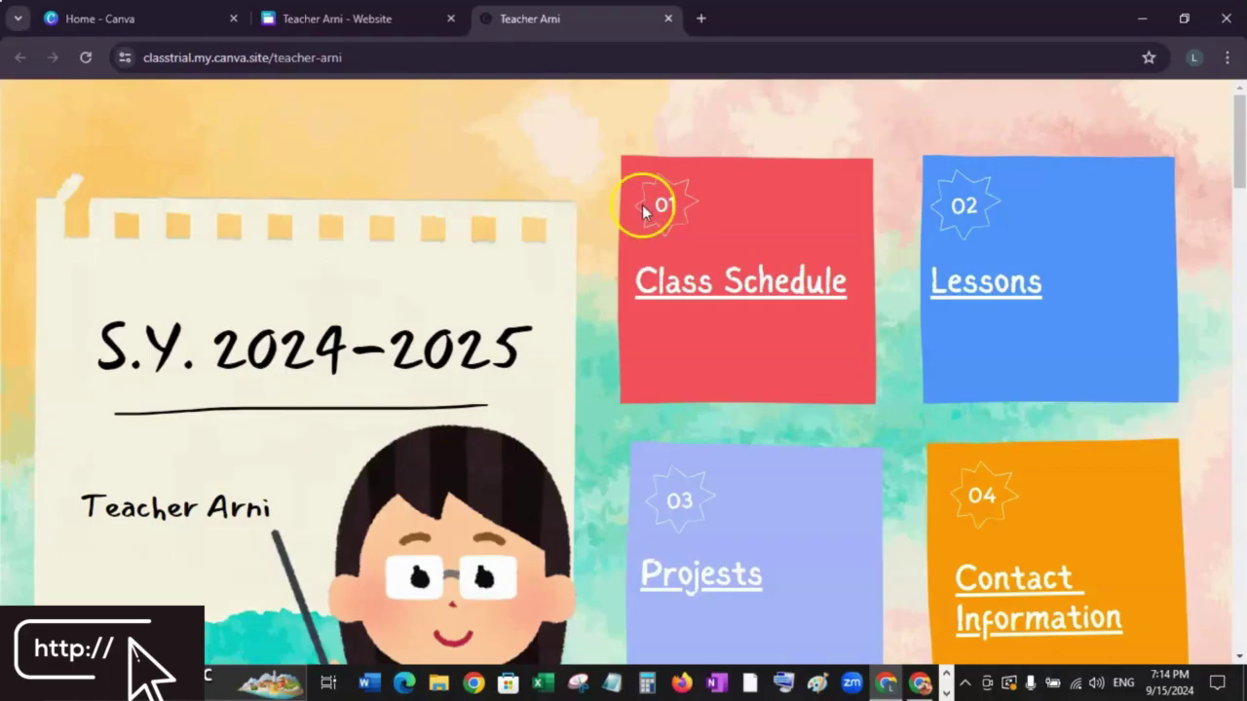
scroll(677, 263, "down", 15)
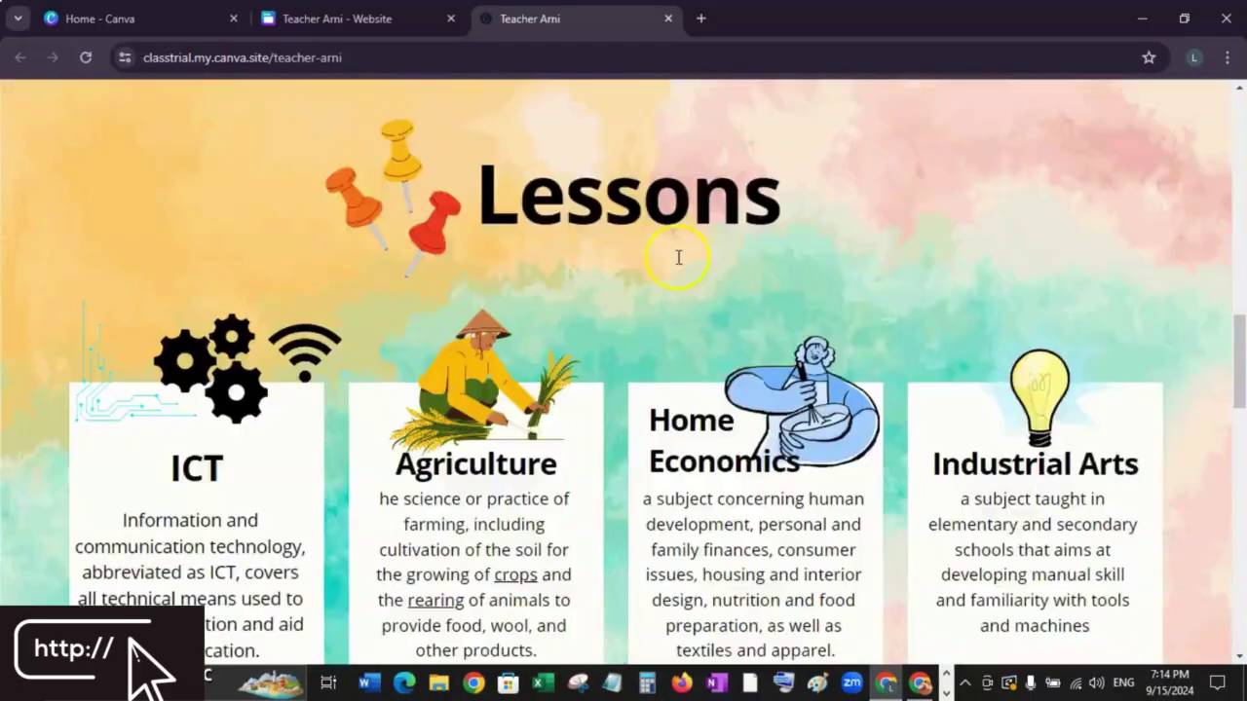
scroll(669, 258, "up", 6)
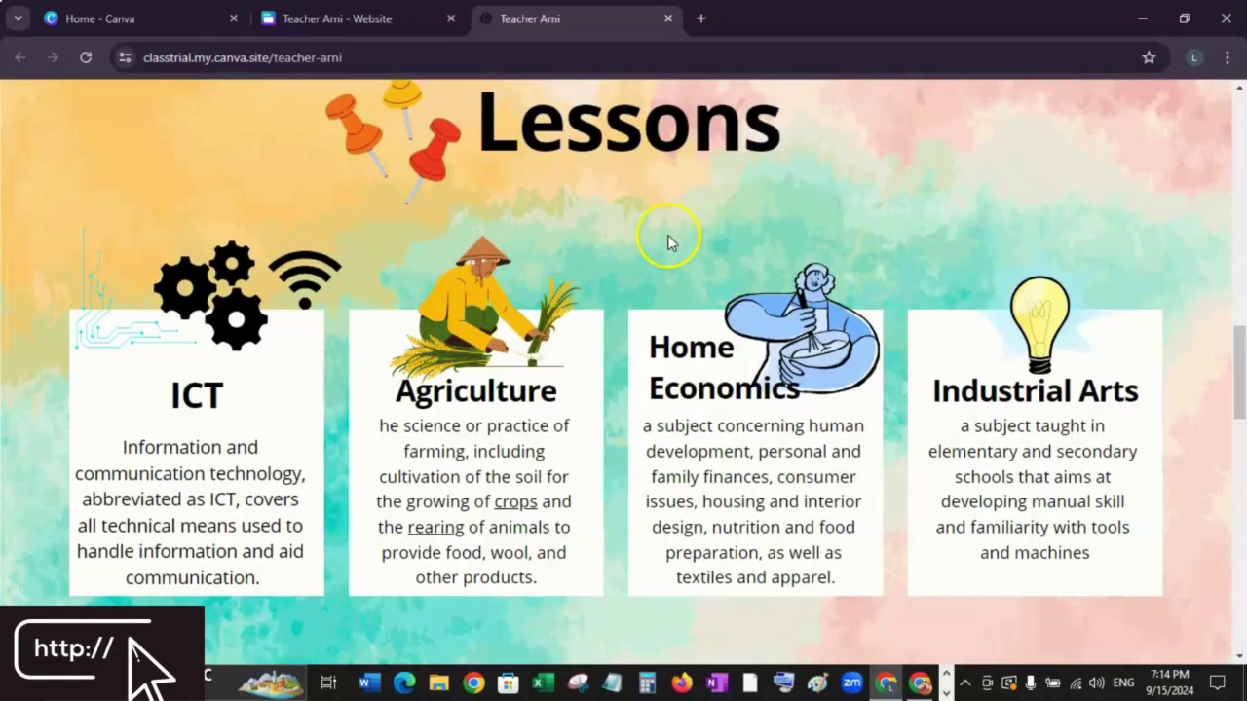